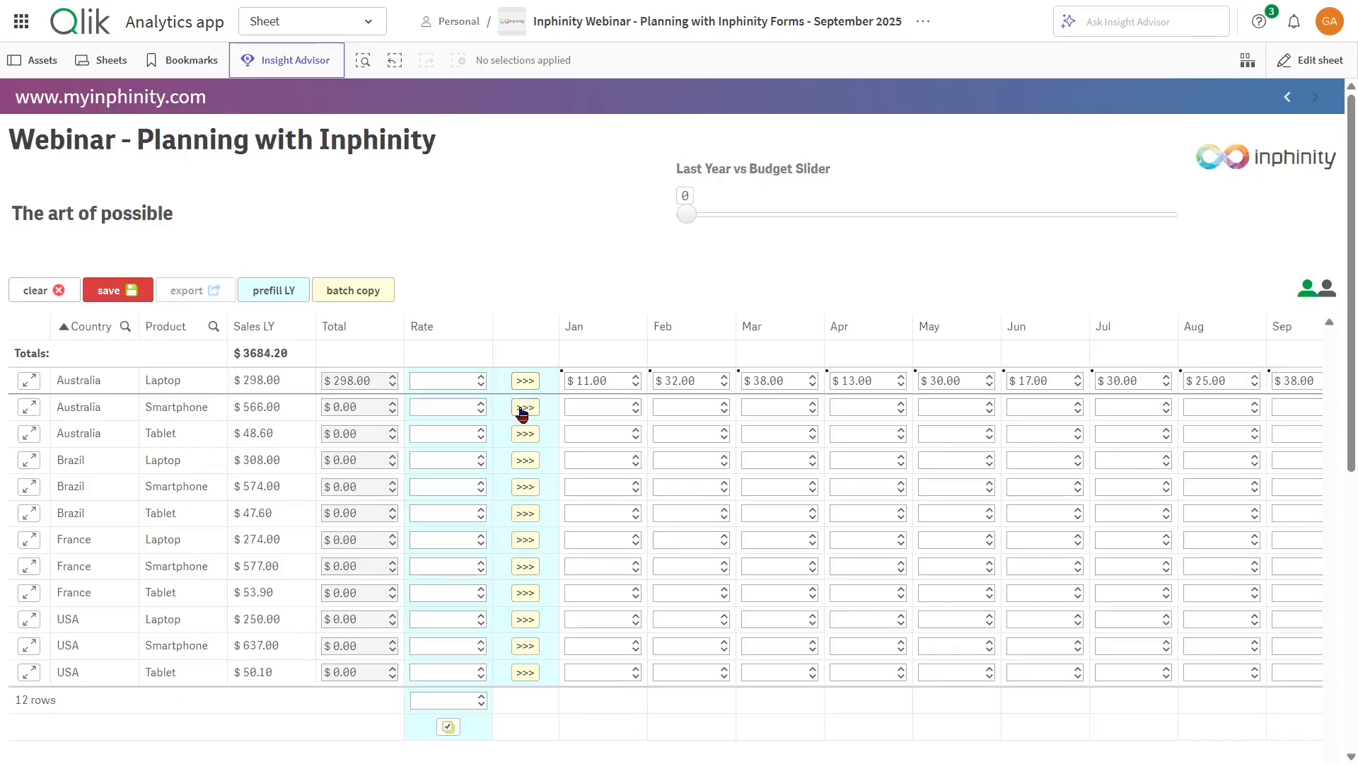
Apply a 50% rate to the Australia Laptop row's months and batch copy last year's values into the other rows
click(451, 385)
text(50)
click(531, 383)
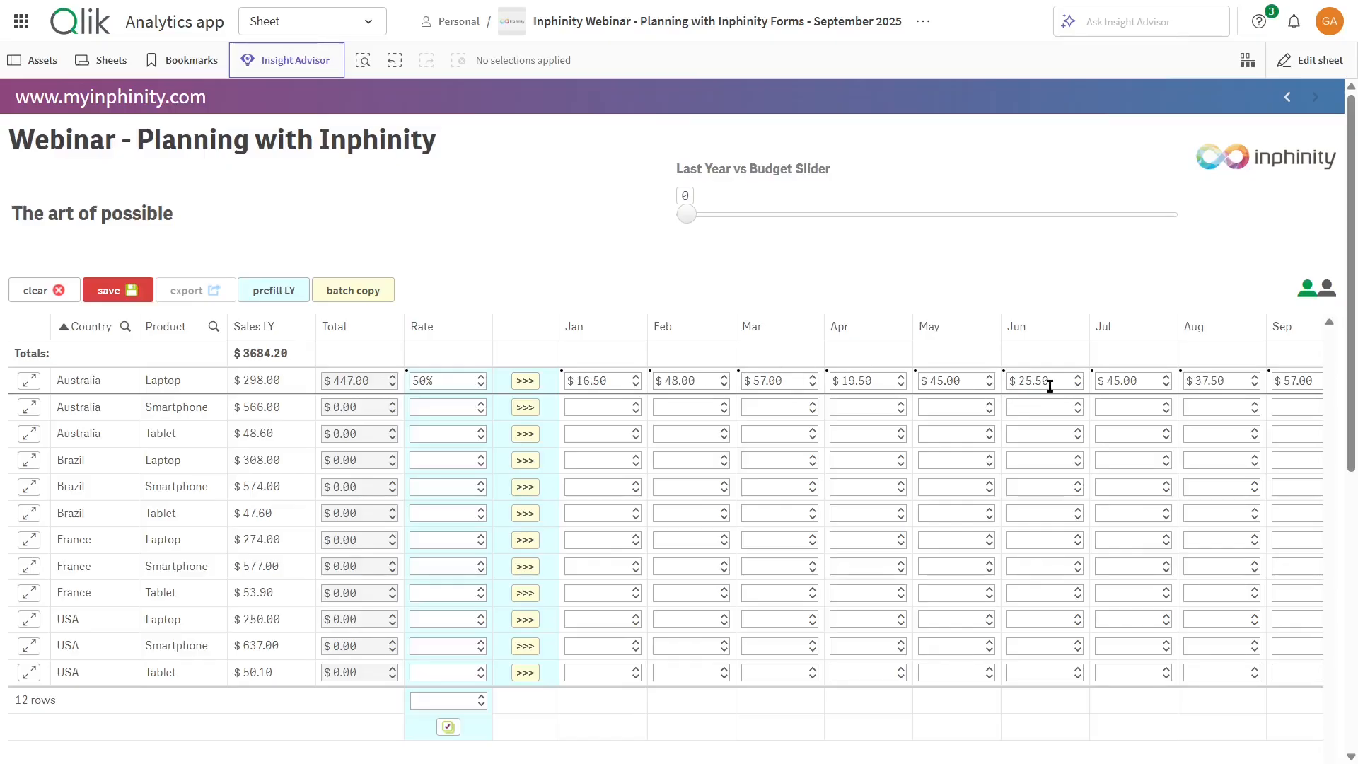
click(368, 296)
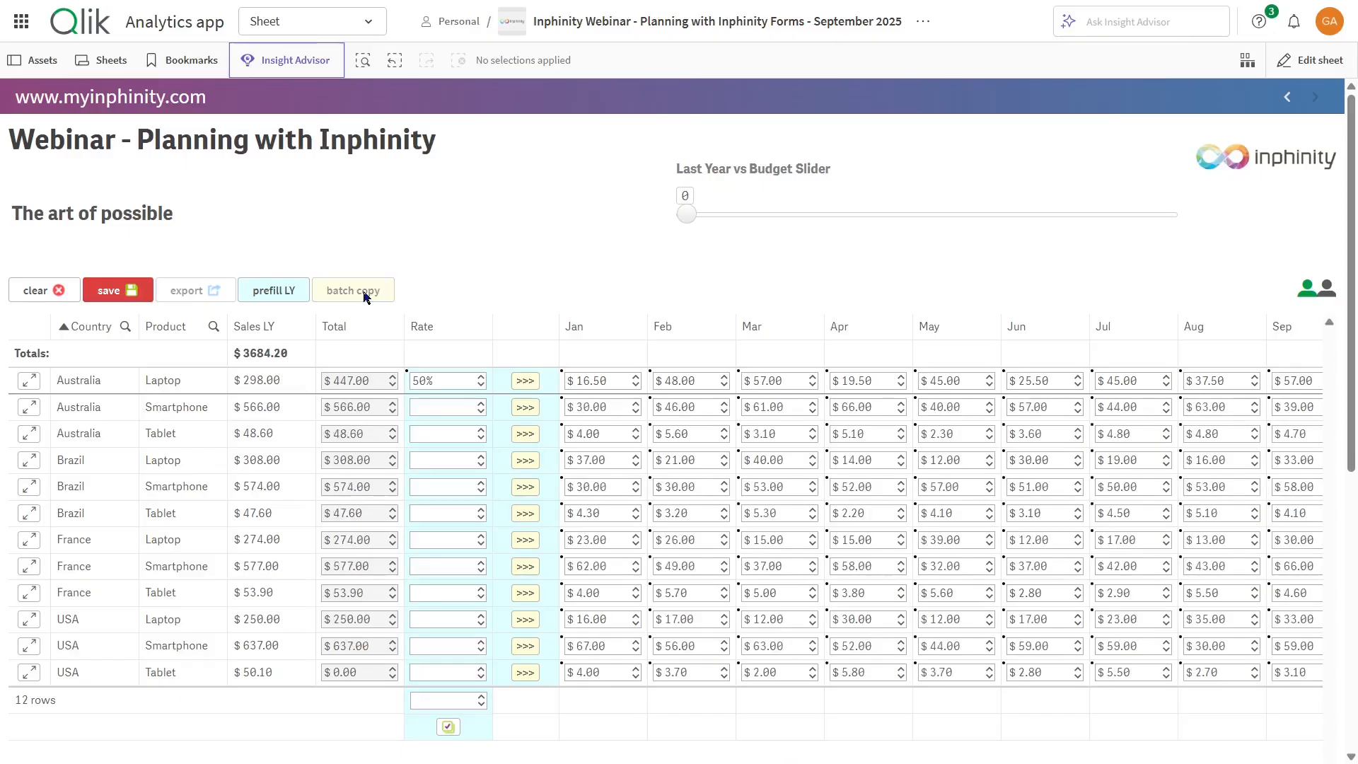
Set the rate to 30% for Australia Tablet and 10% for Brazil Smartphone, and batch copy the adjusted values into the months
click(434, 436)
text(30)
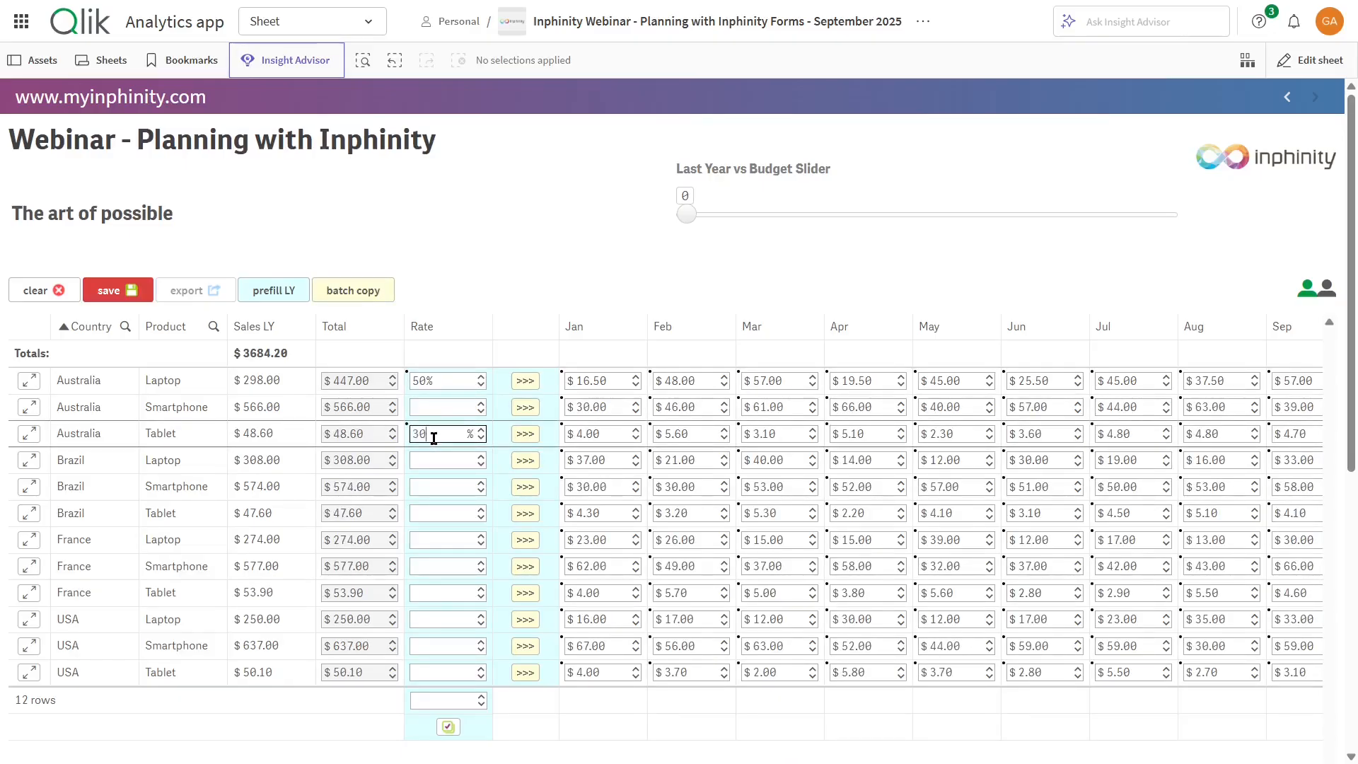
click(426, 486)
text(10)
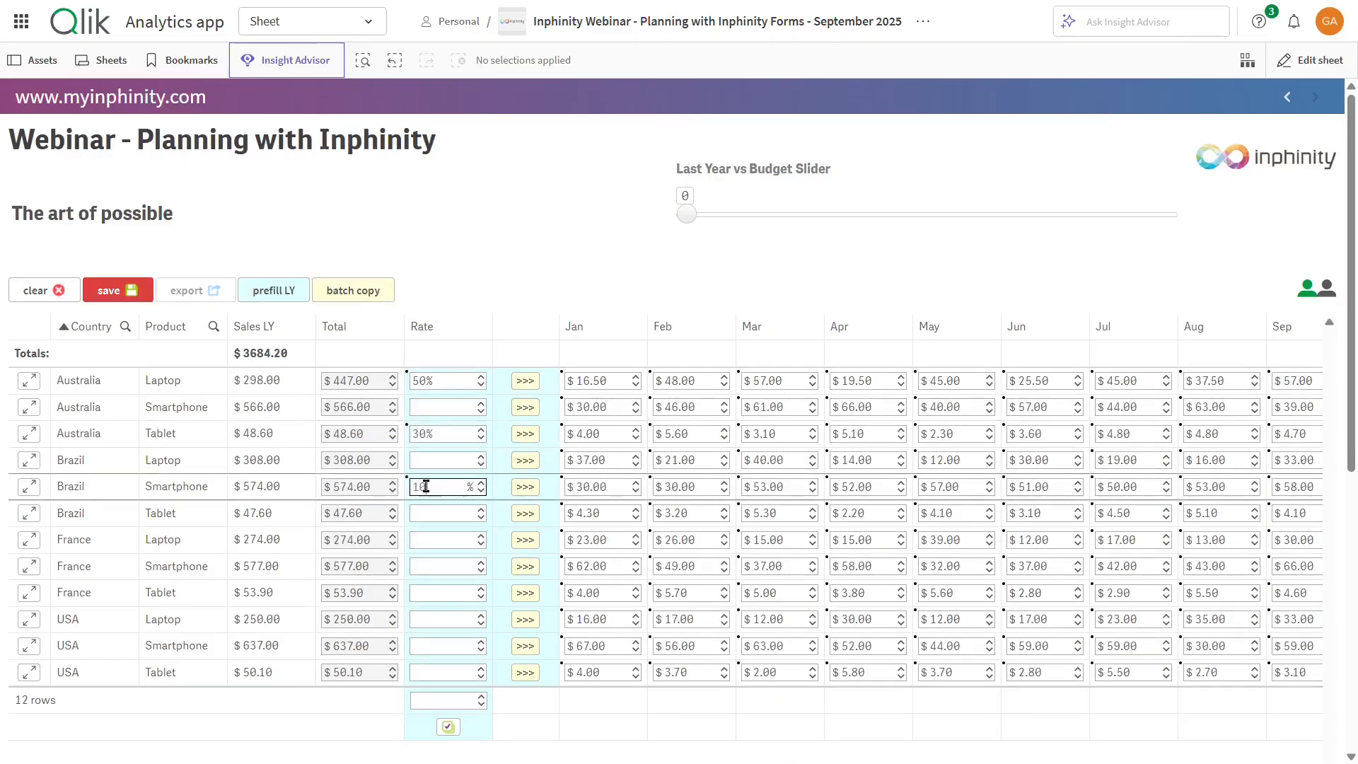
click(367, 296)
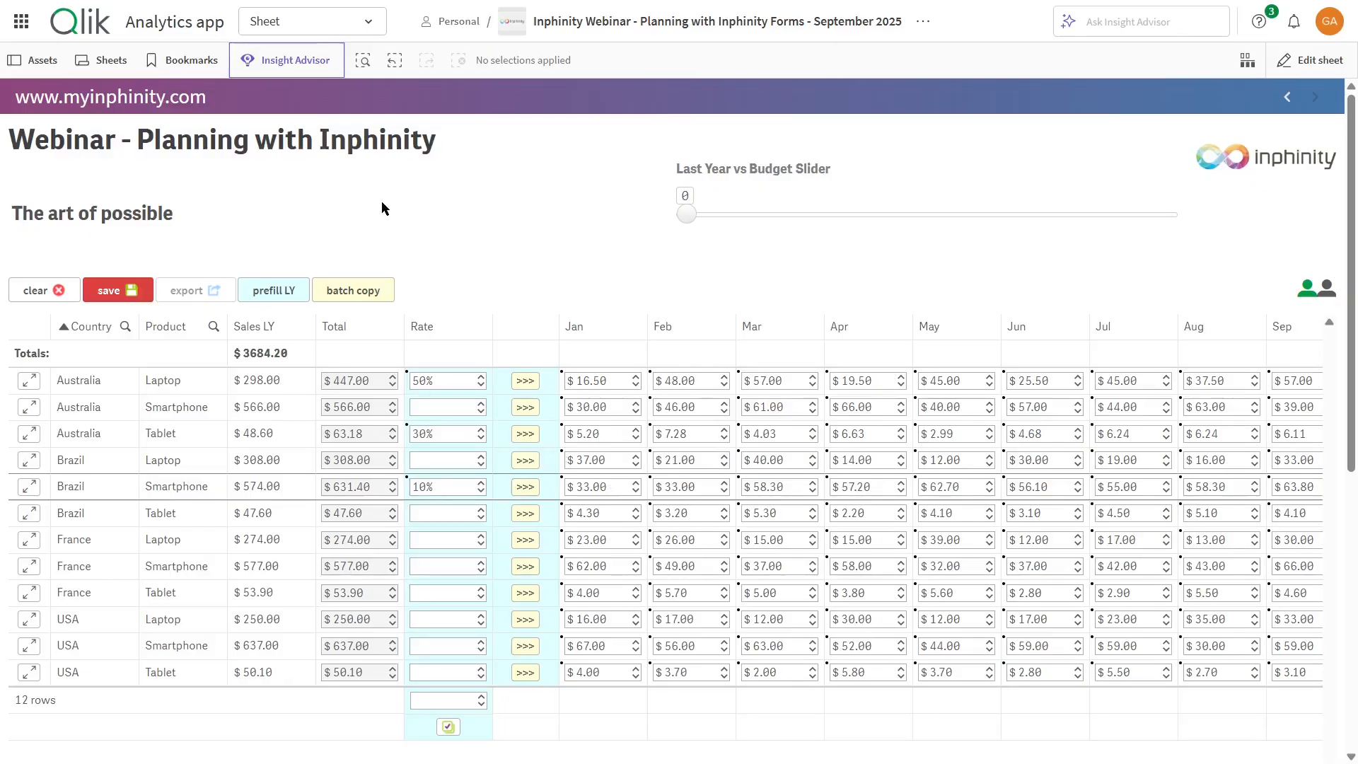
Clear all entries in the planning form and open the sheet for editing with the monthly sales table below it selected
click(59, 291)
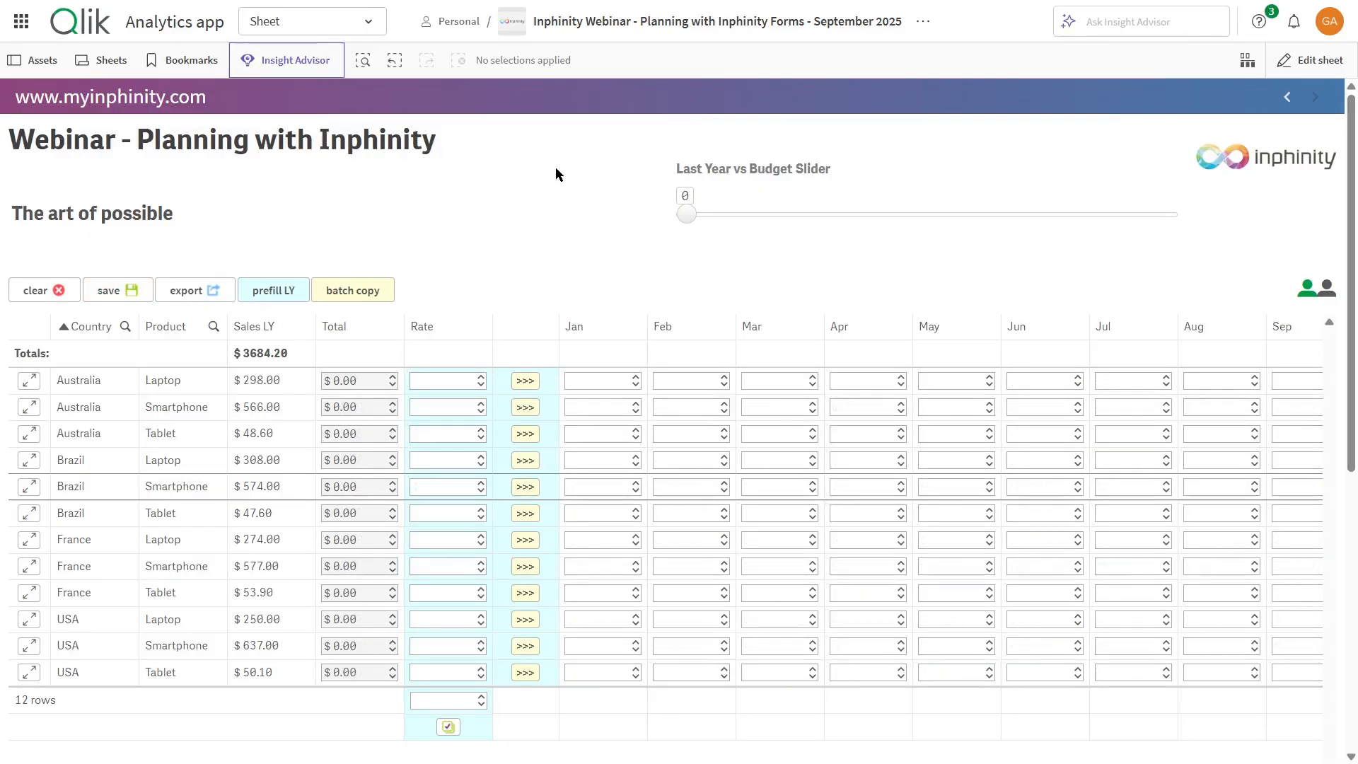
scroll(554, 167, down, 6)
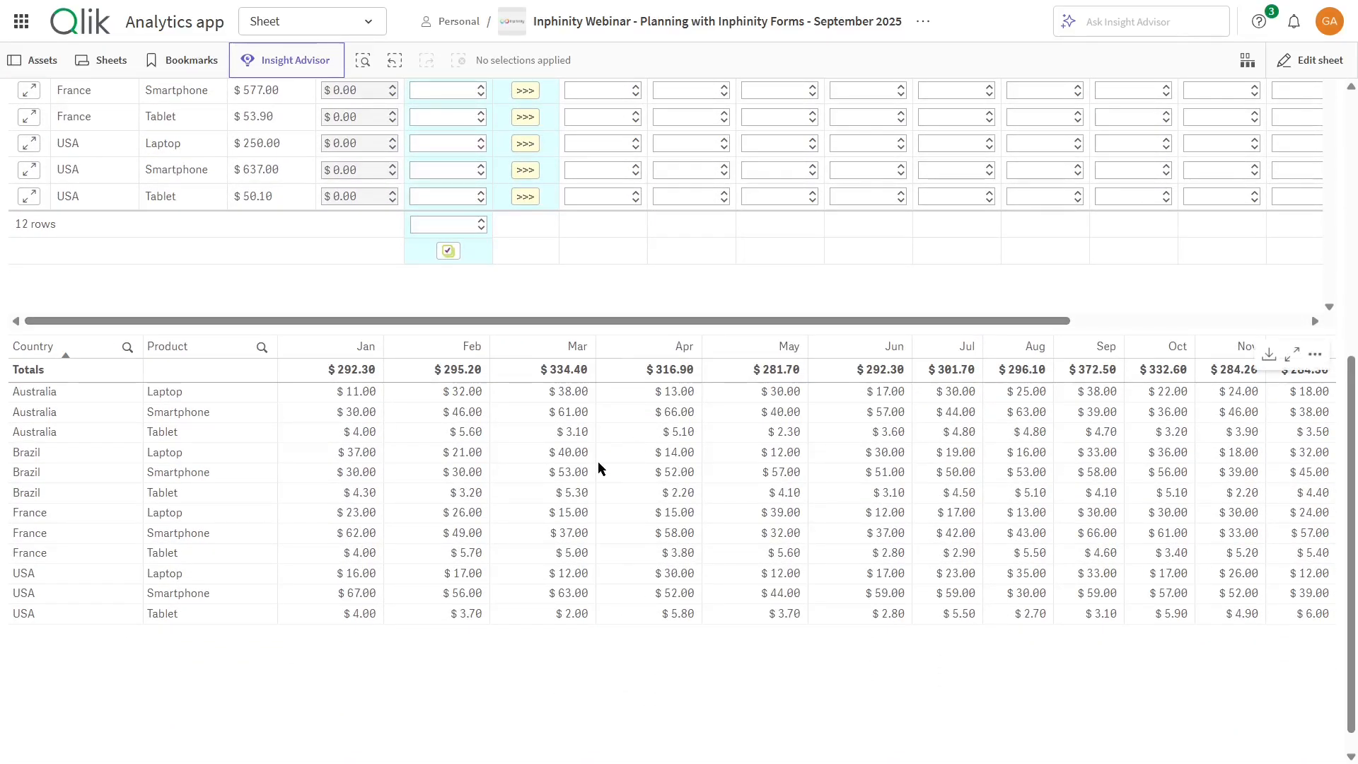
click(1311, 76)
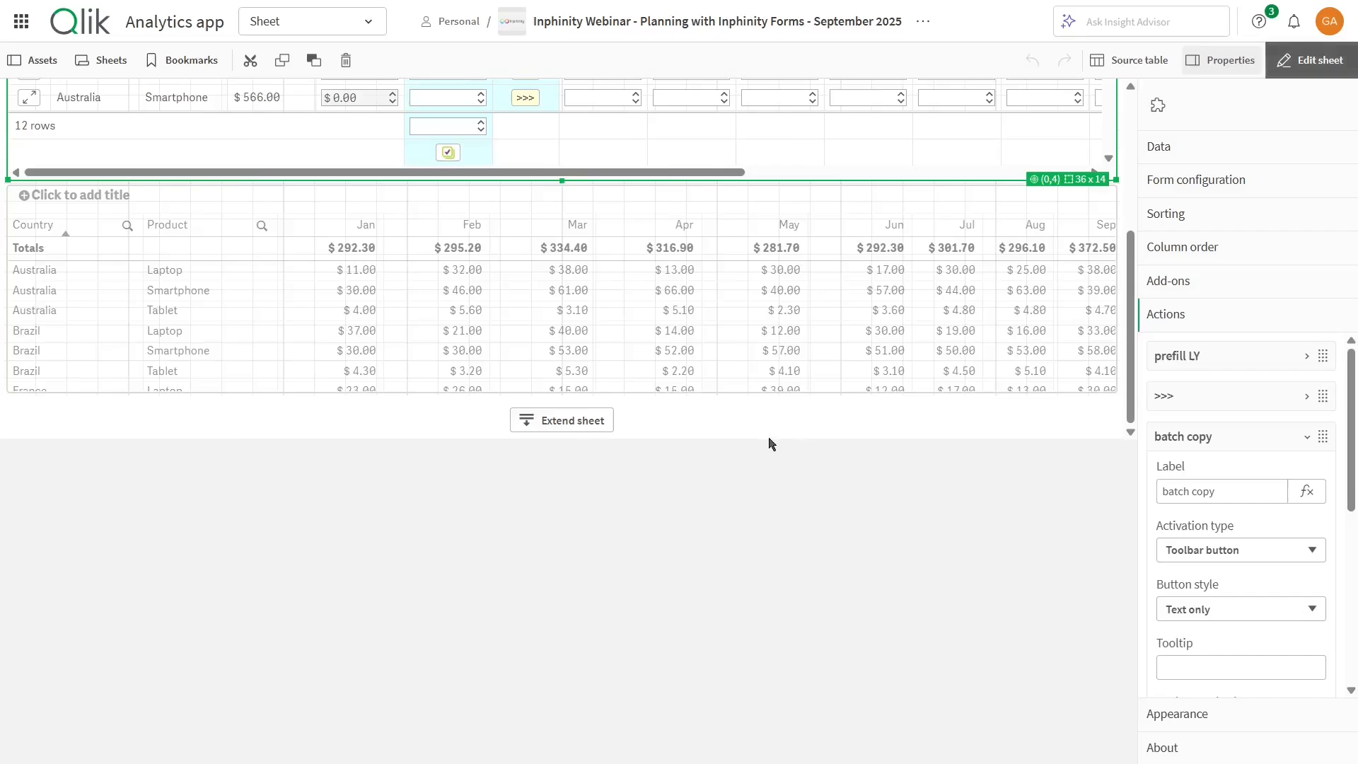
click(782, 620)
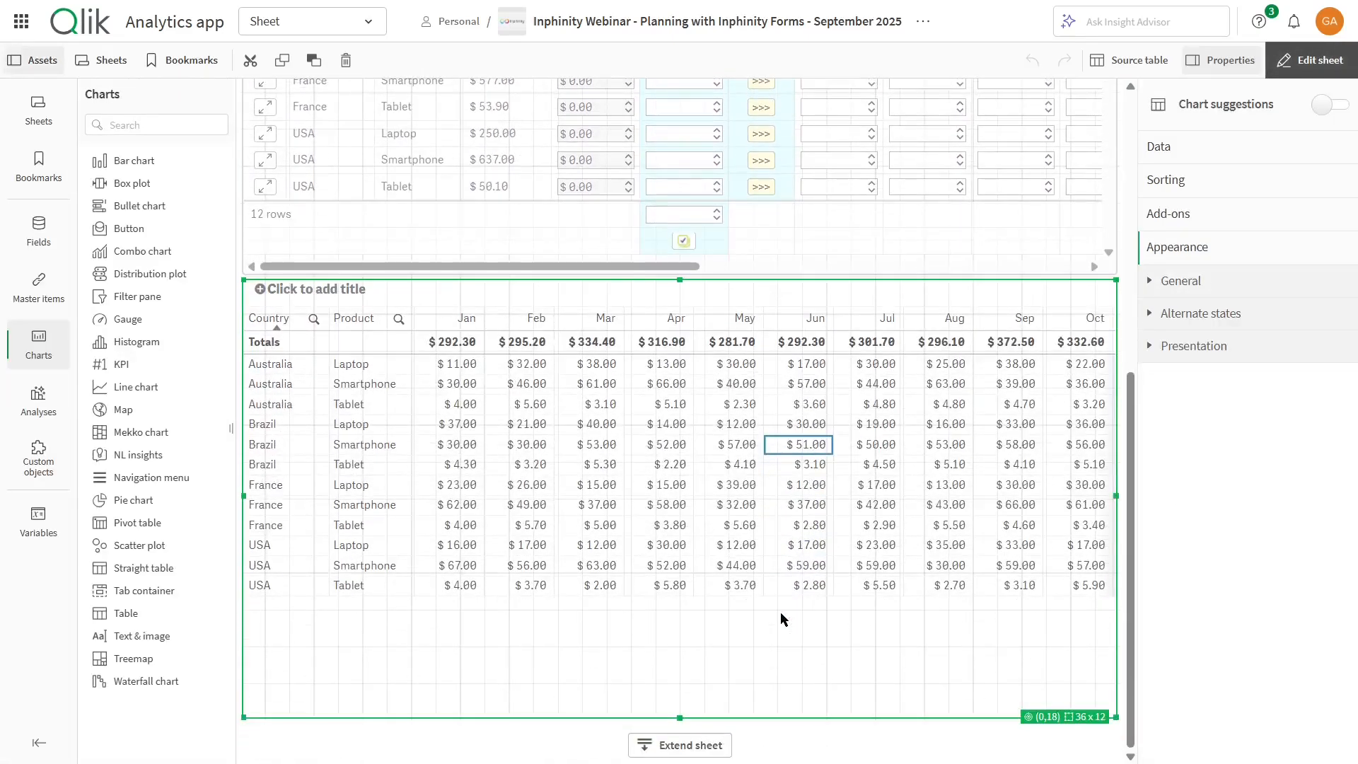
Examine the monthly sales table's column definitions, including Country, Product, Jan and Feb
click(1234, 150)
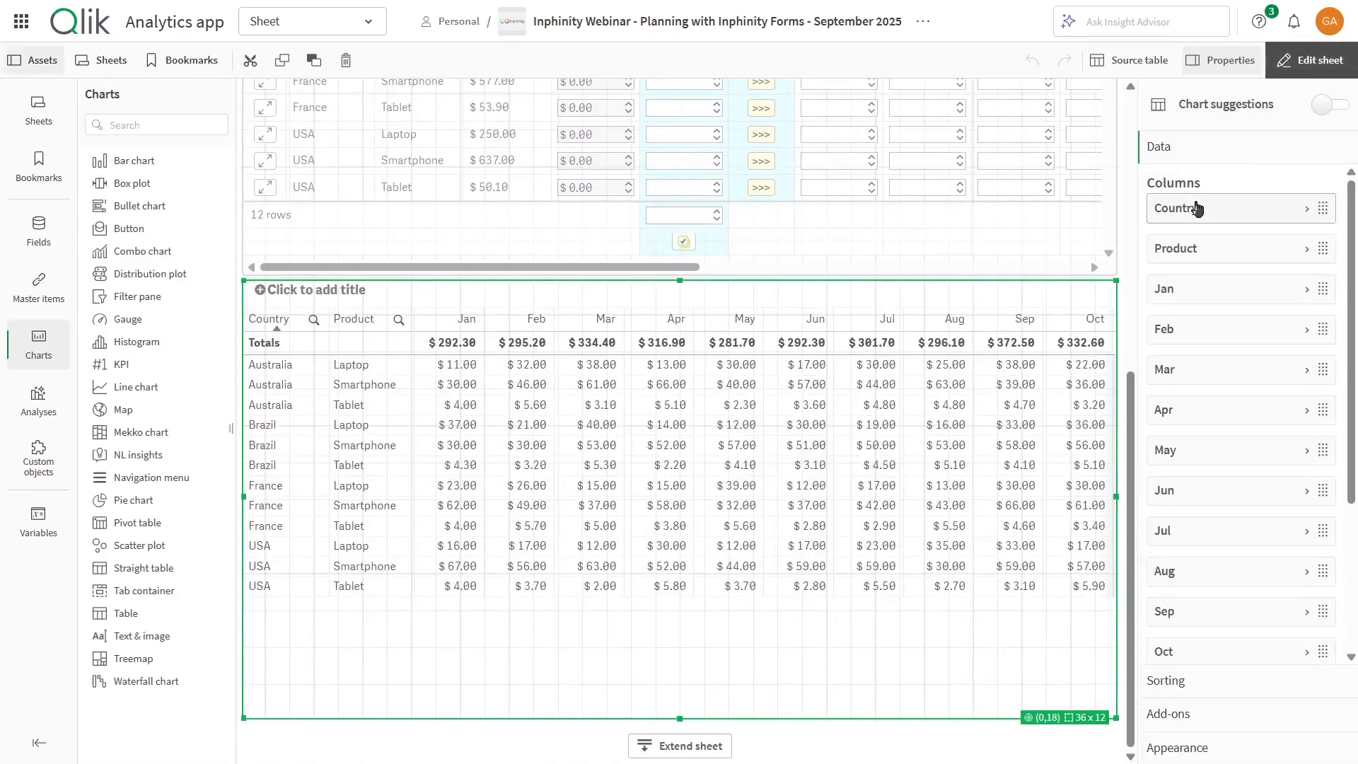
click(1197, 208)
click(1197, 208)
click(1215, 256)
click(1214, 256)
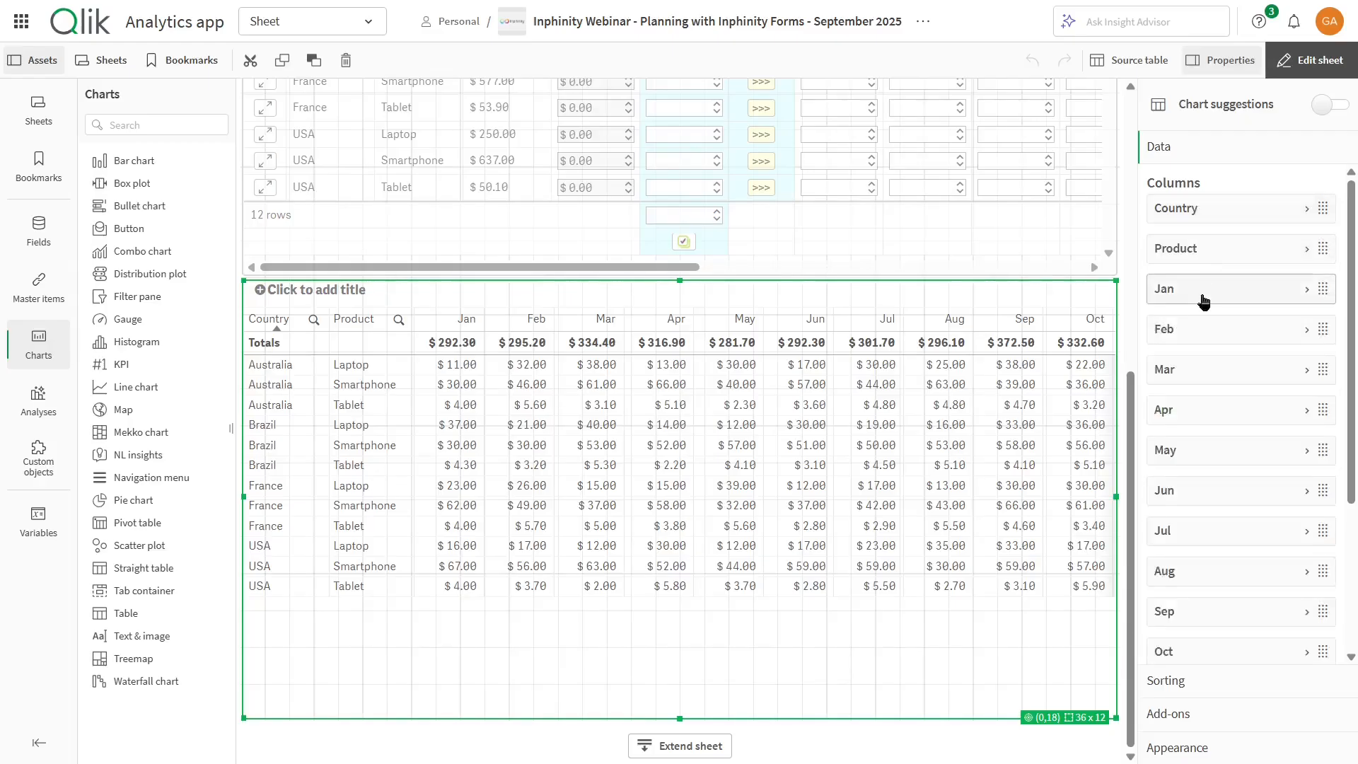
click(1204, 291)
click(1219, 342)
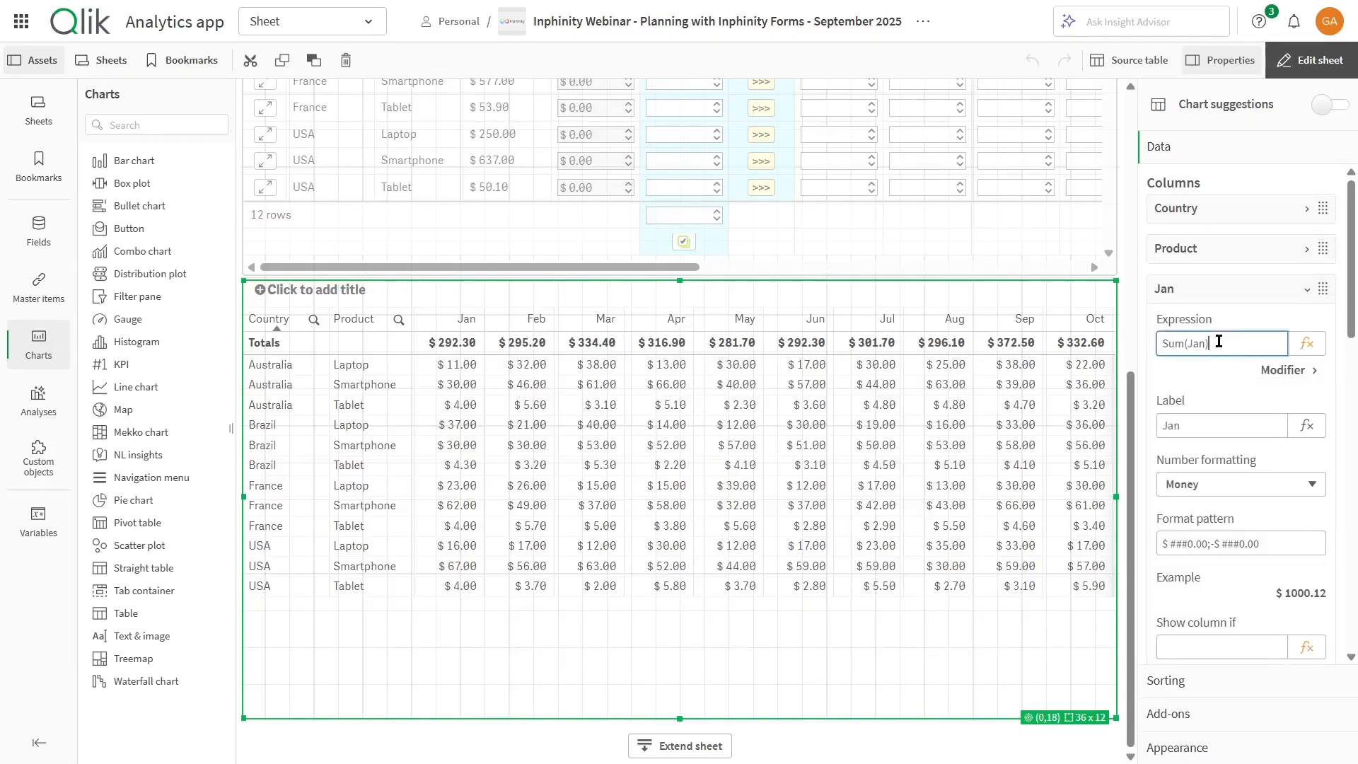
click(1217, 292)
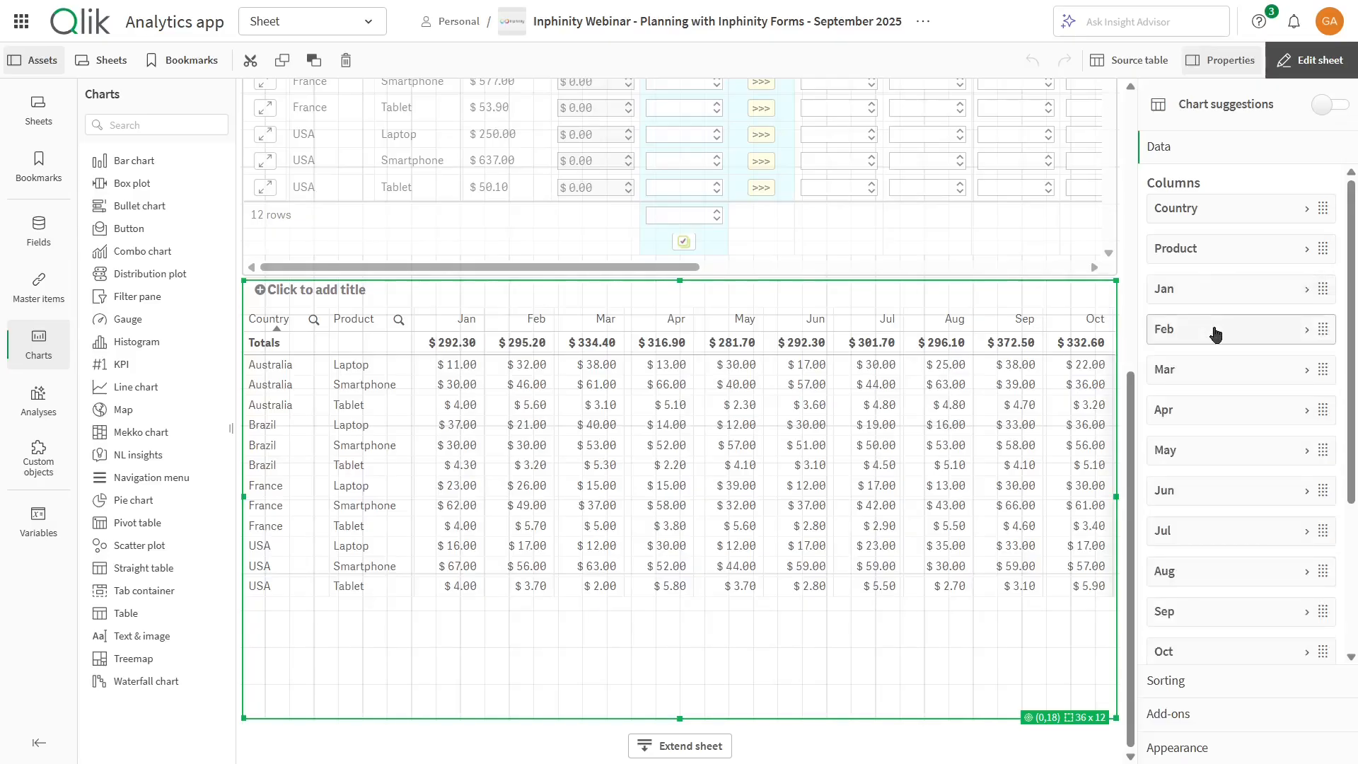
click(1216, 330)
click(1233, 336)
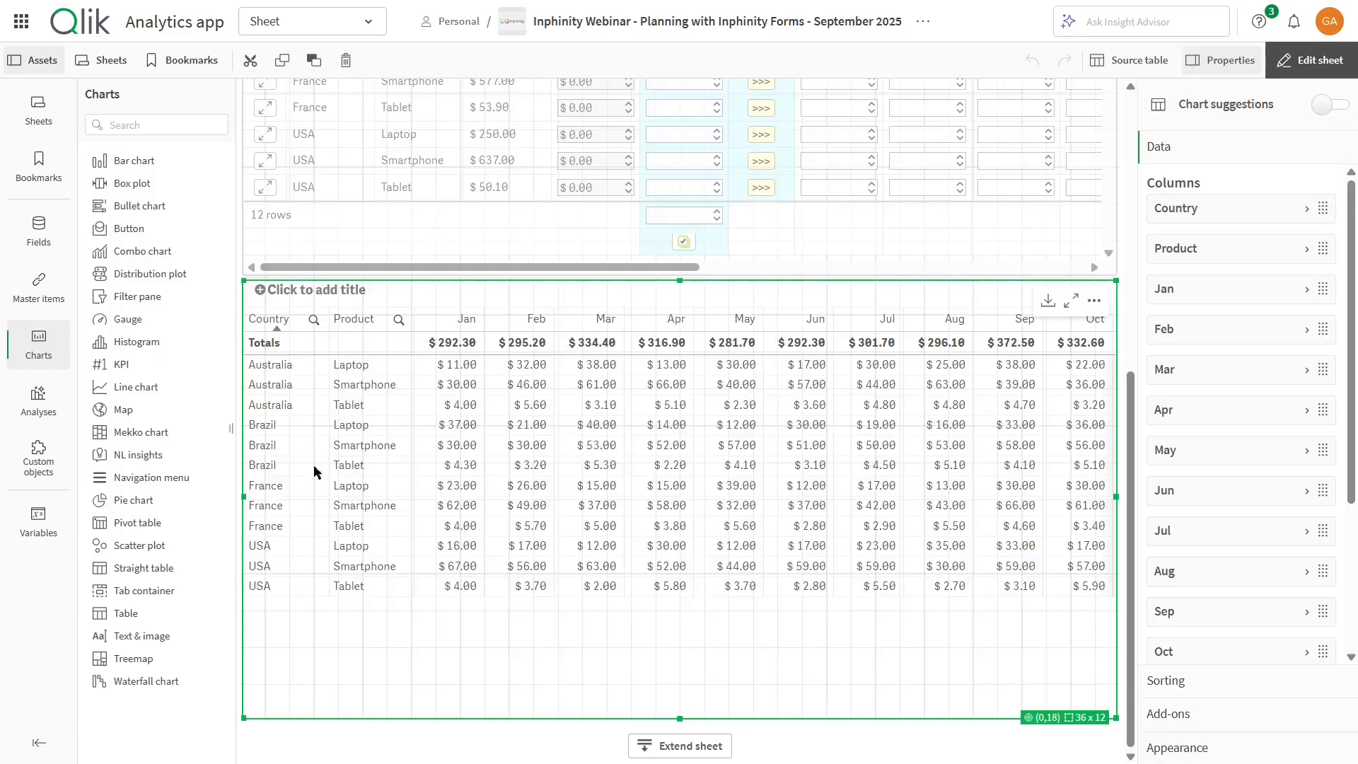
Convert the monthly sales table to a Forms General object from the Inphinity bundle
click(39, 459)
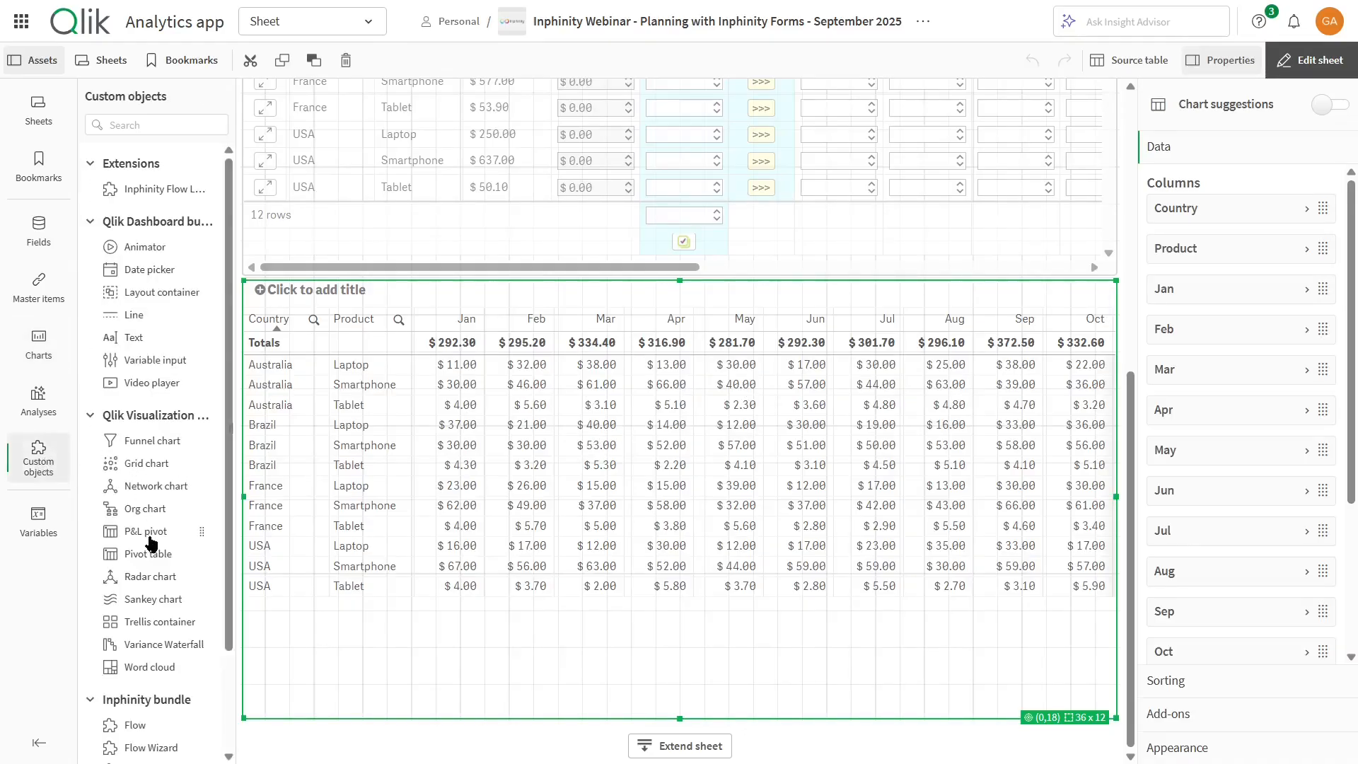
scroll(151, 541, down, 3)
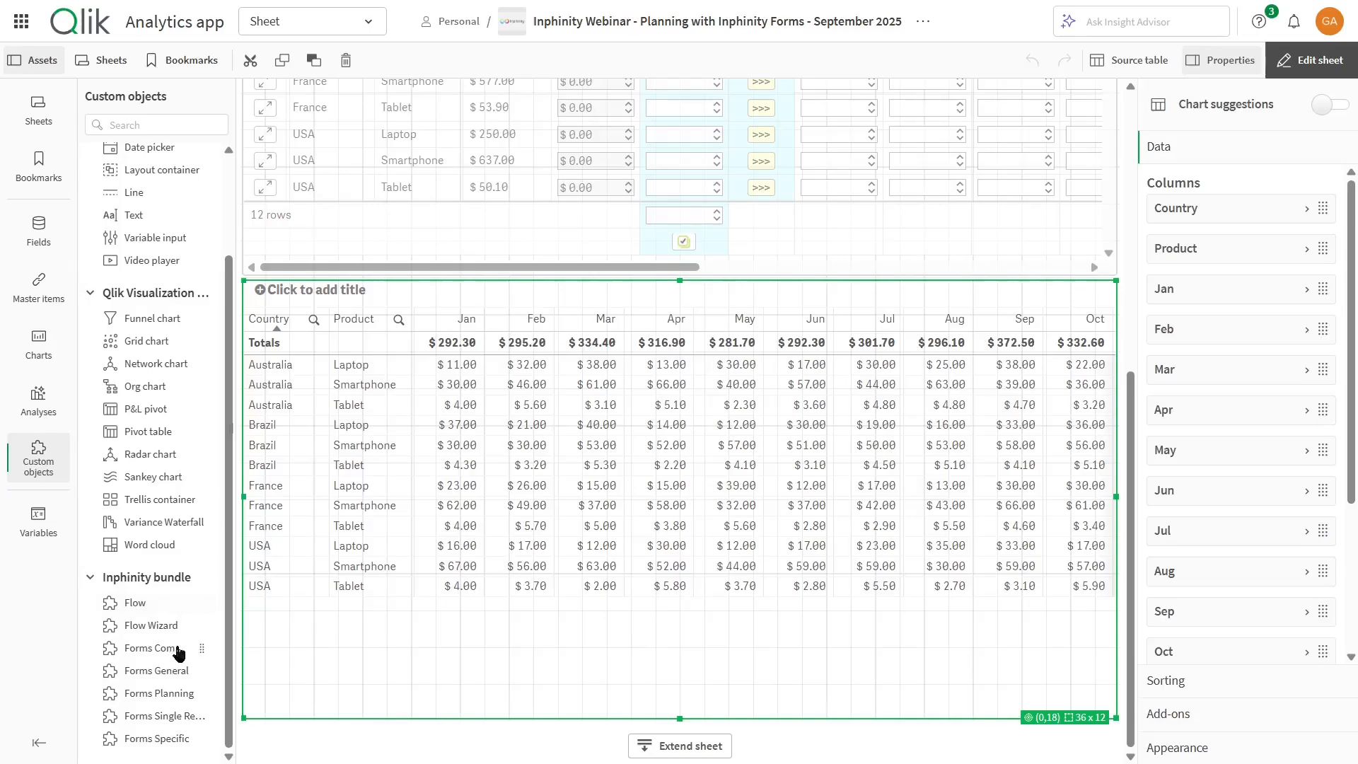
drag(128, 679, 640, 516)
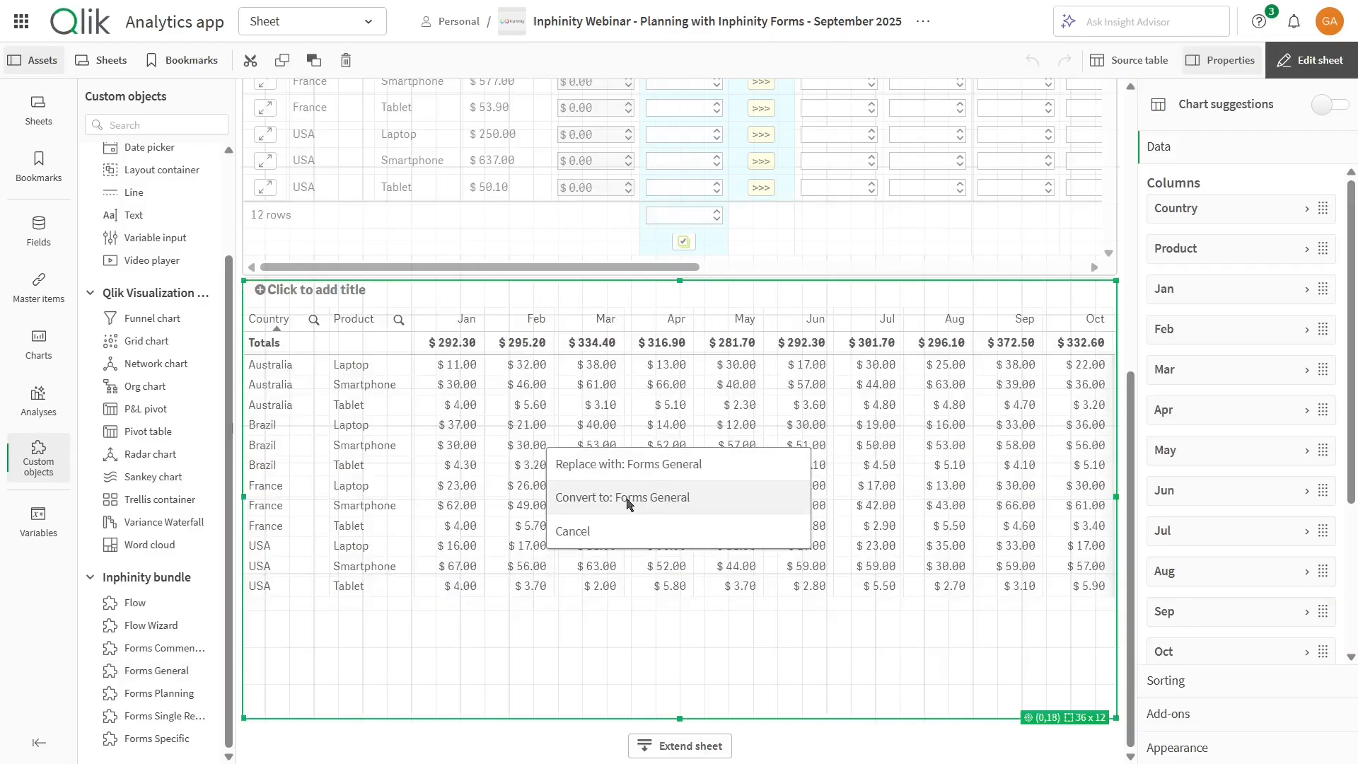
click(625, 498)
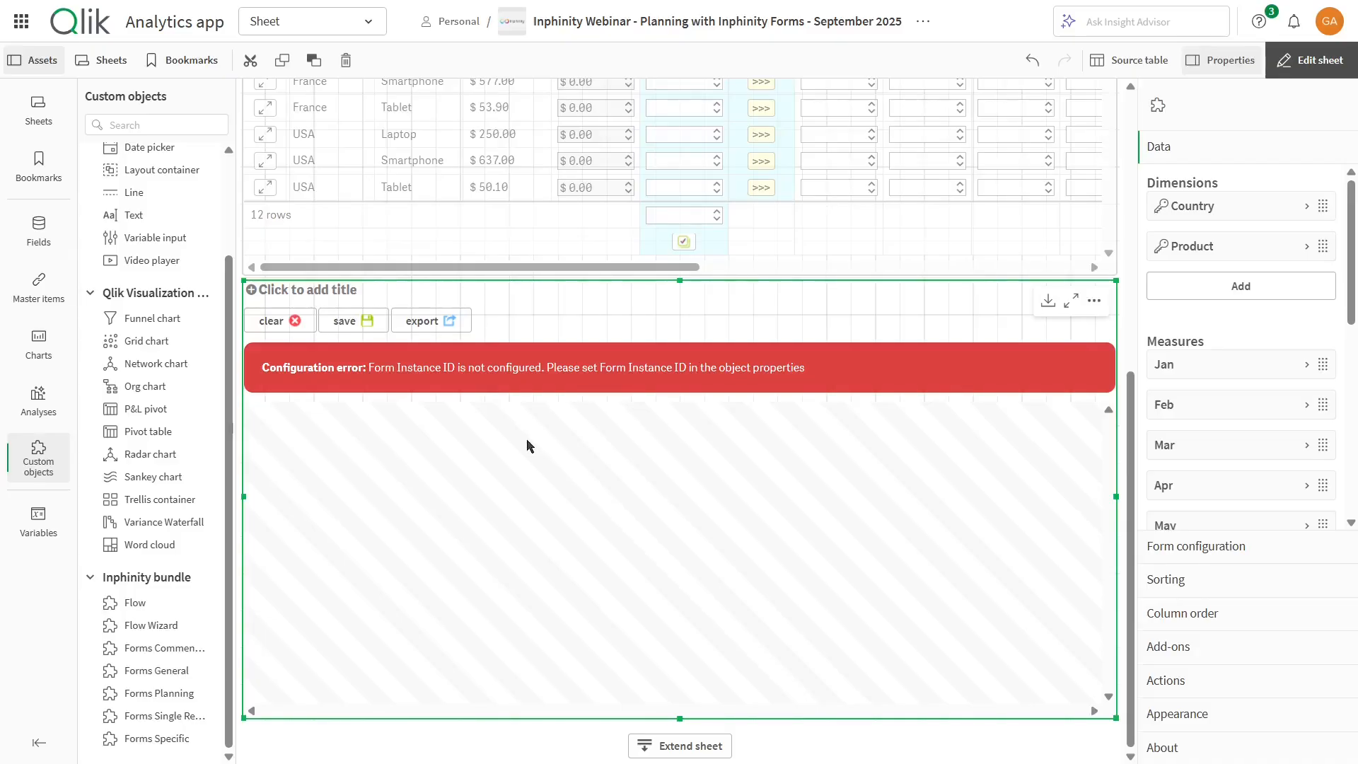
Copy the form instance id from the existing planning form into the converted form's configuration
scroll(527, 445, up, 5)
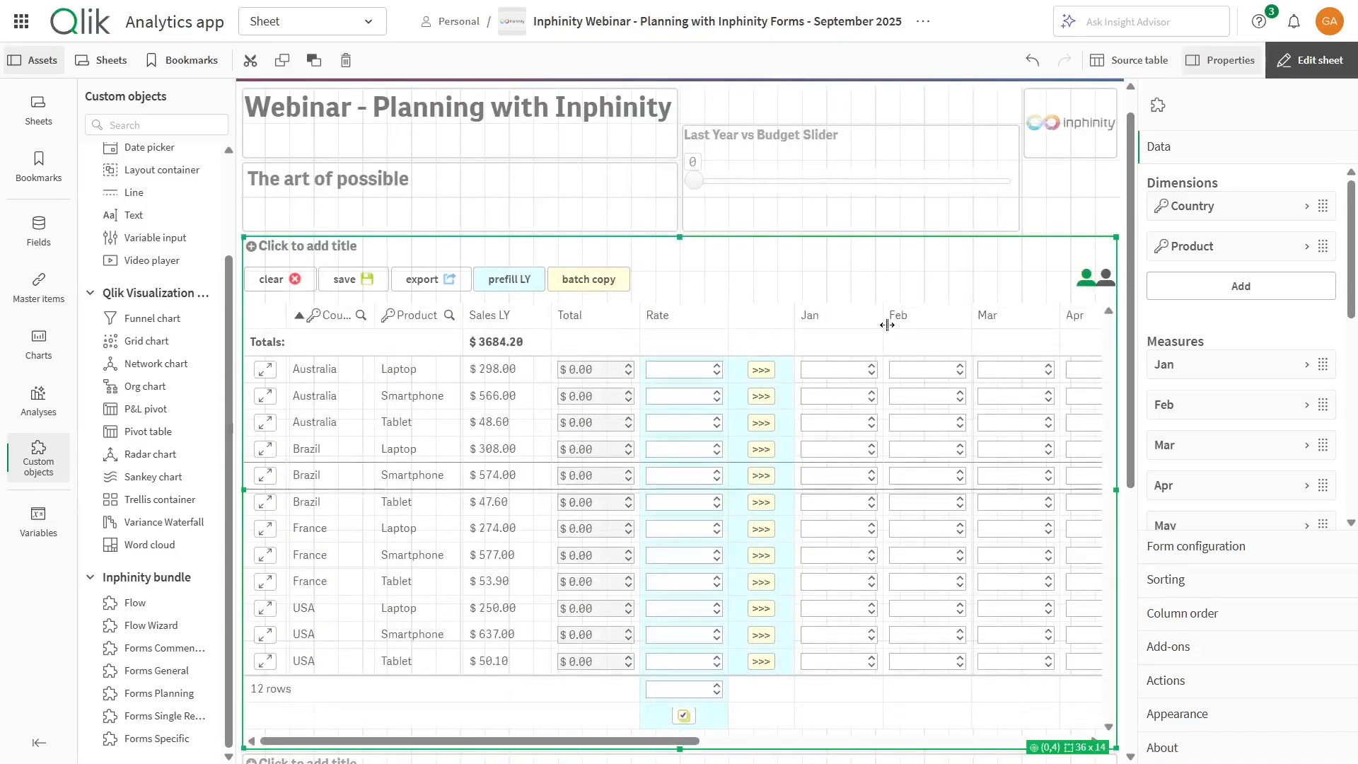
click(1205, 557)
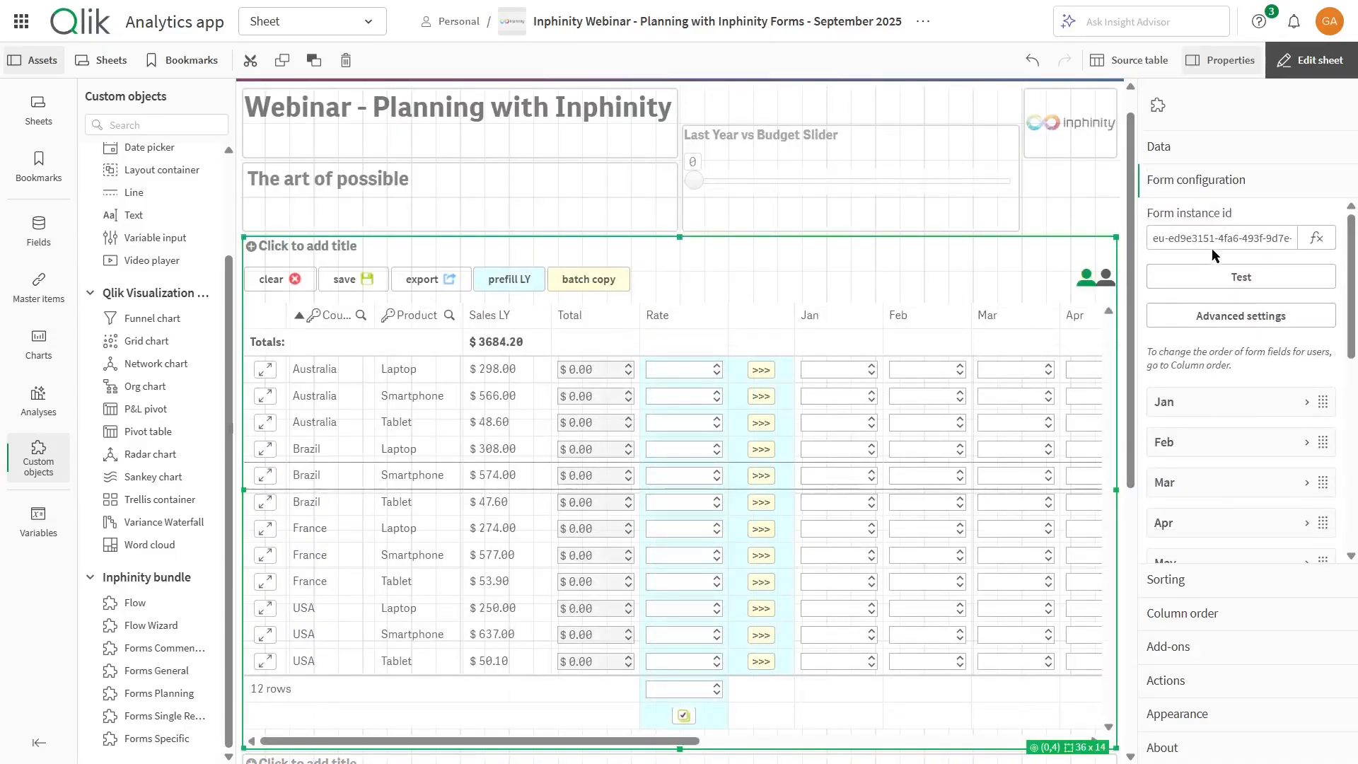
click(1219, 241)
triple_click(1219, 241)
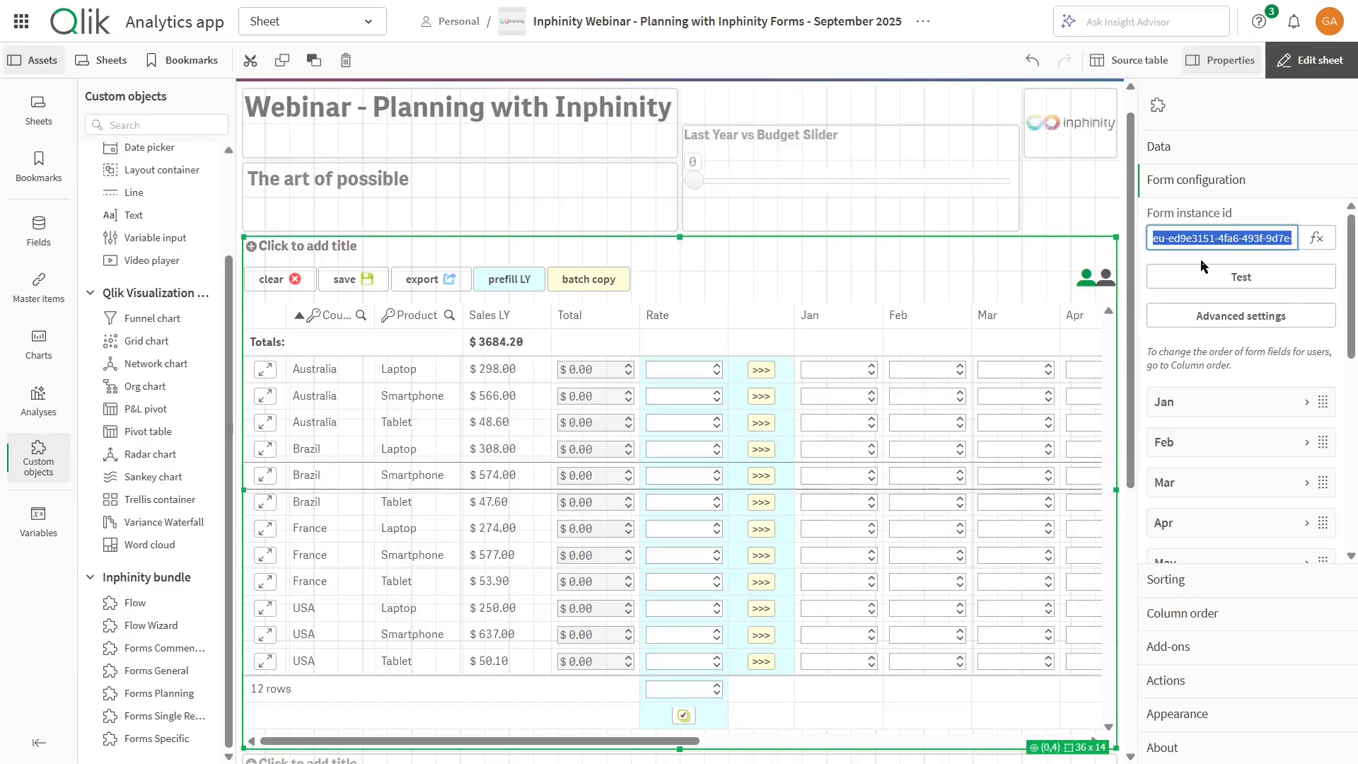
scroll(775, 570, down, 6)
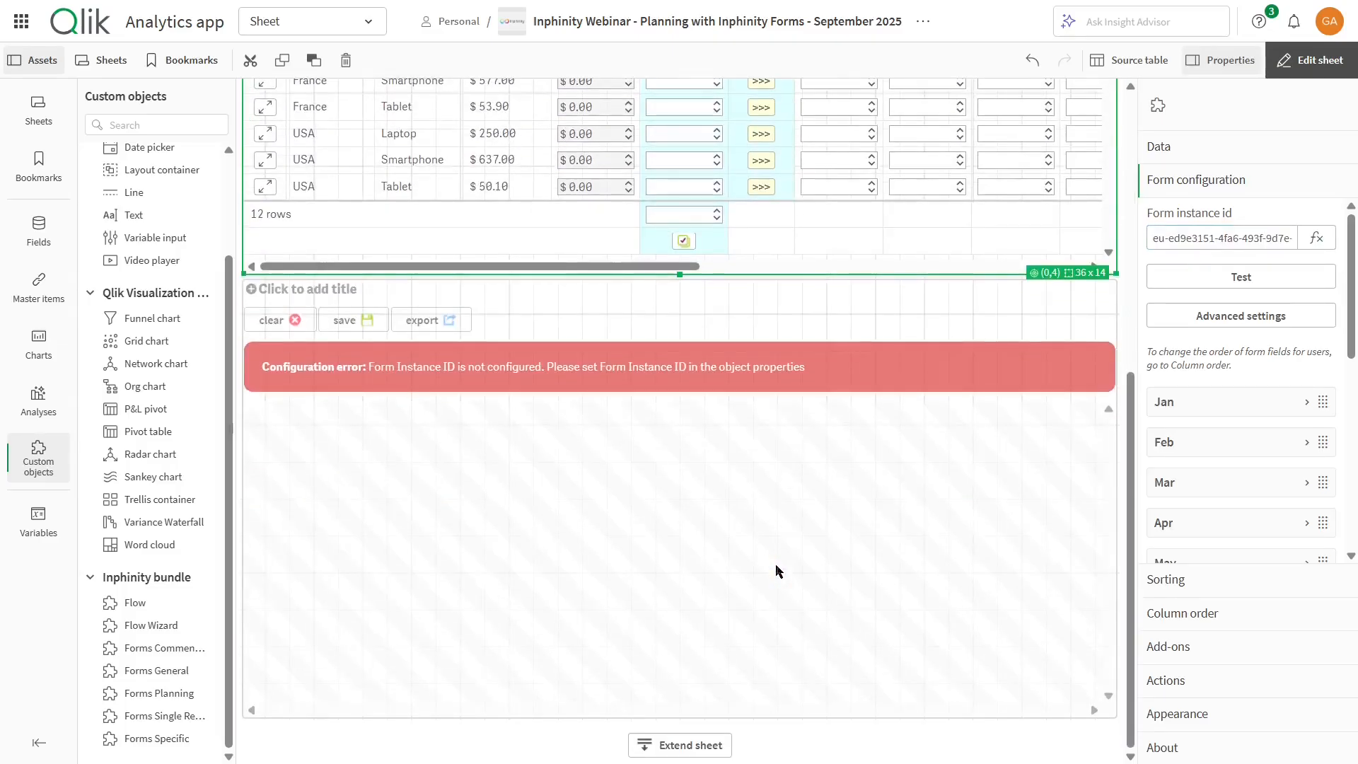
click(775, 565)
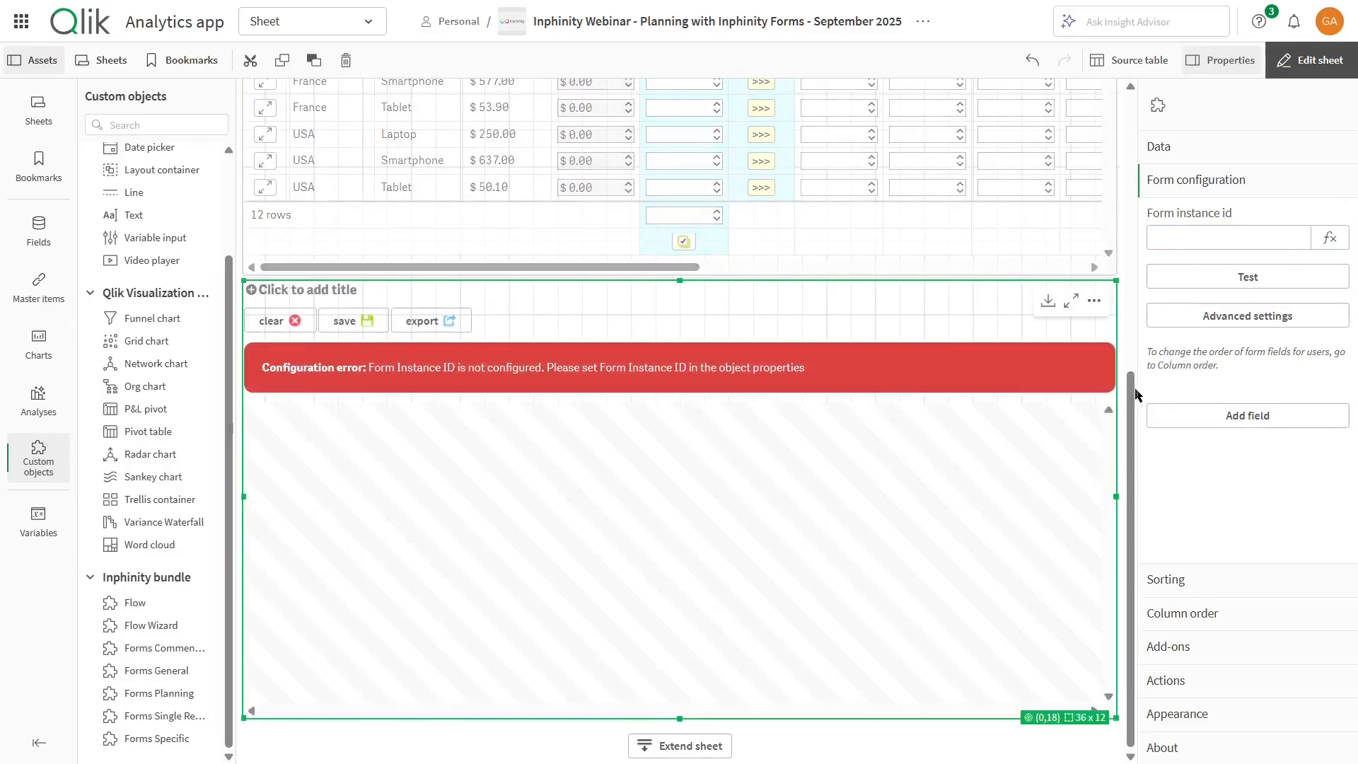
click(1241, 236)
key(ctrl+v)
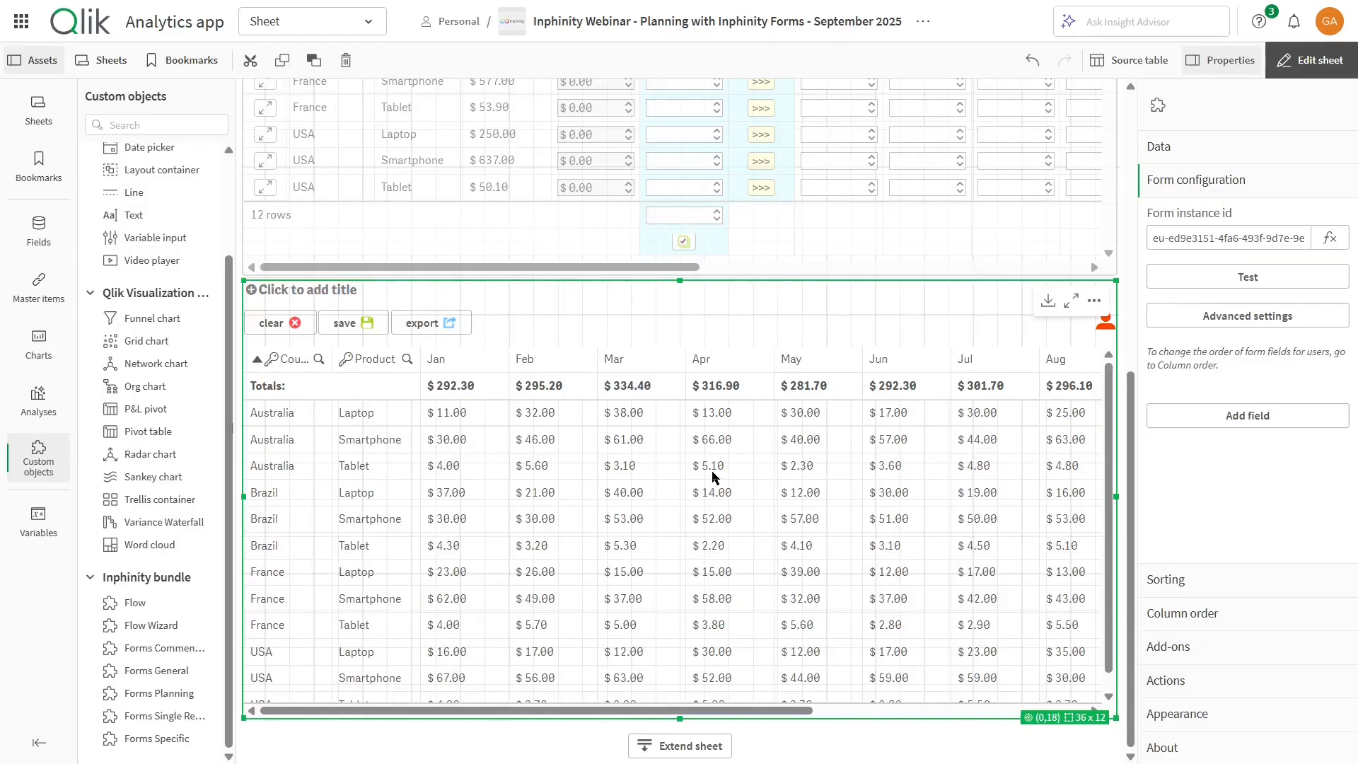
Add a Number (formatted) field to the converted form with Jan as both its column name and label
scroll(715, 478, right, 1)
scroll(715, 477, right, 3)
scroll(715, 477, left, 6)
scroll(715, 477, right, 5)
click(1235, 418)
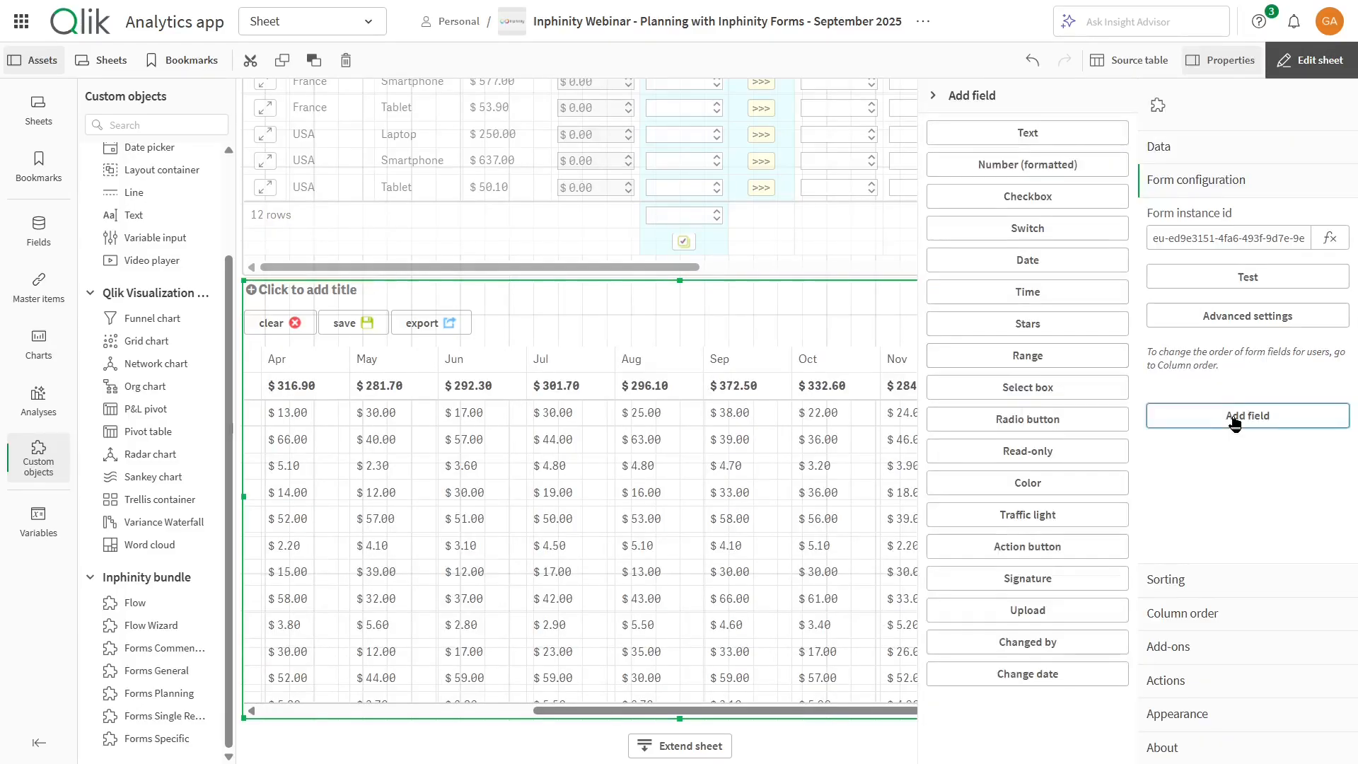
click(1016, 170)
click(993, 162)
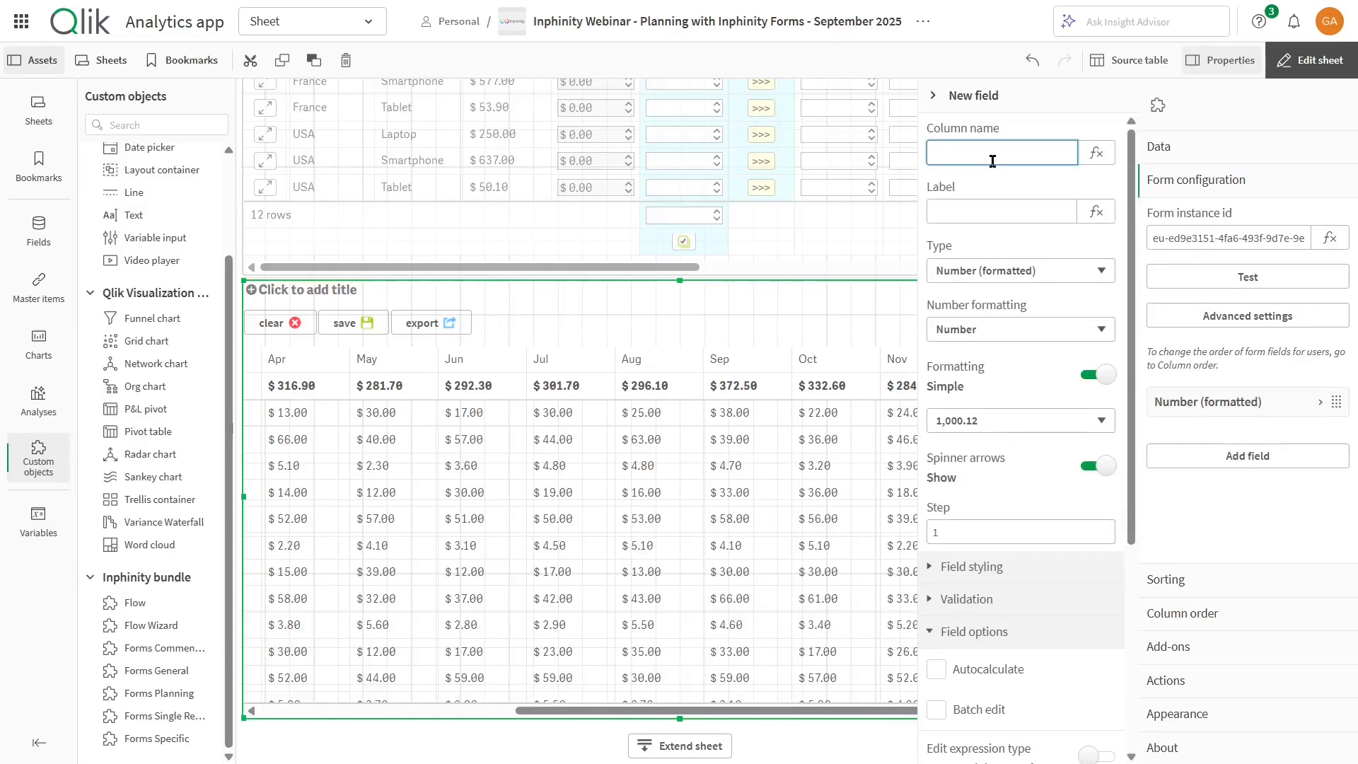
text(Jan)
key(Tab)
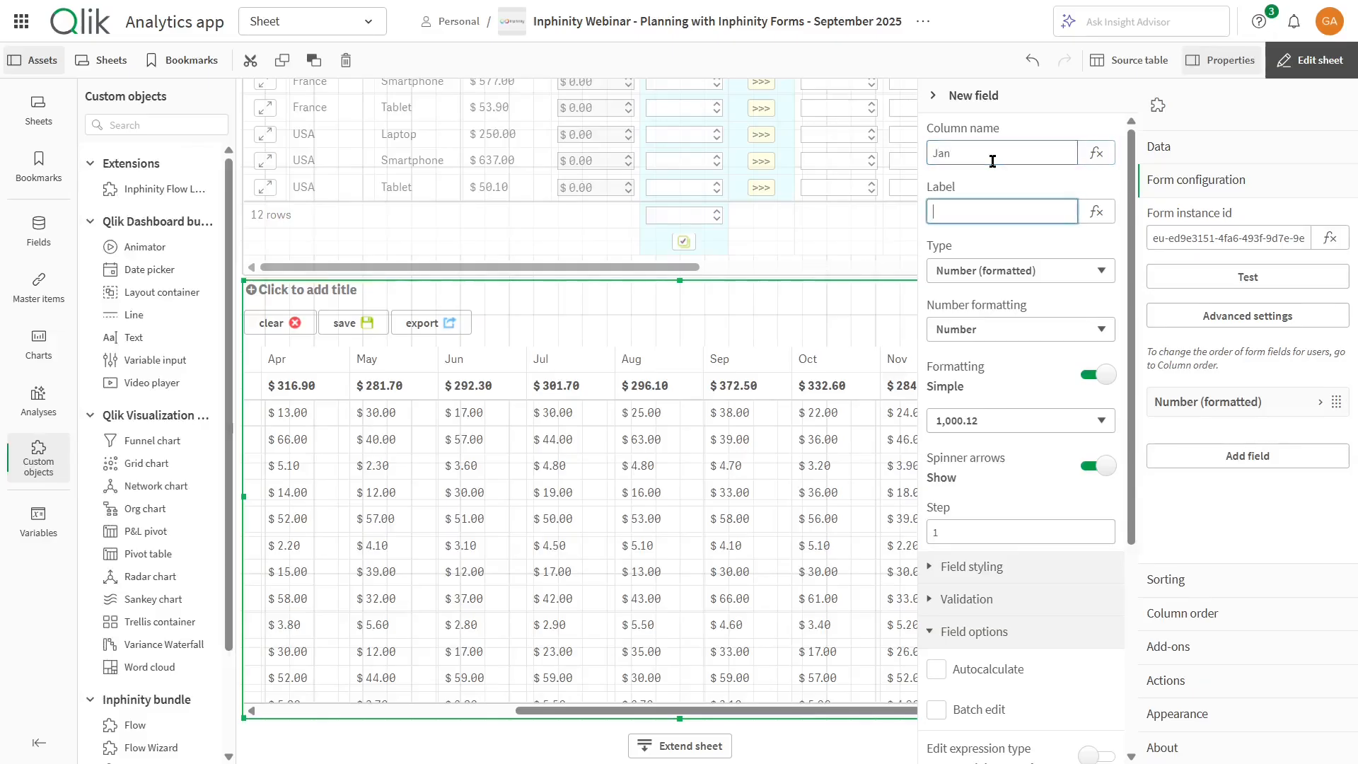
text(Jan)
key(Tab)
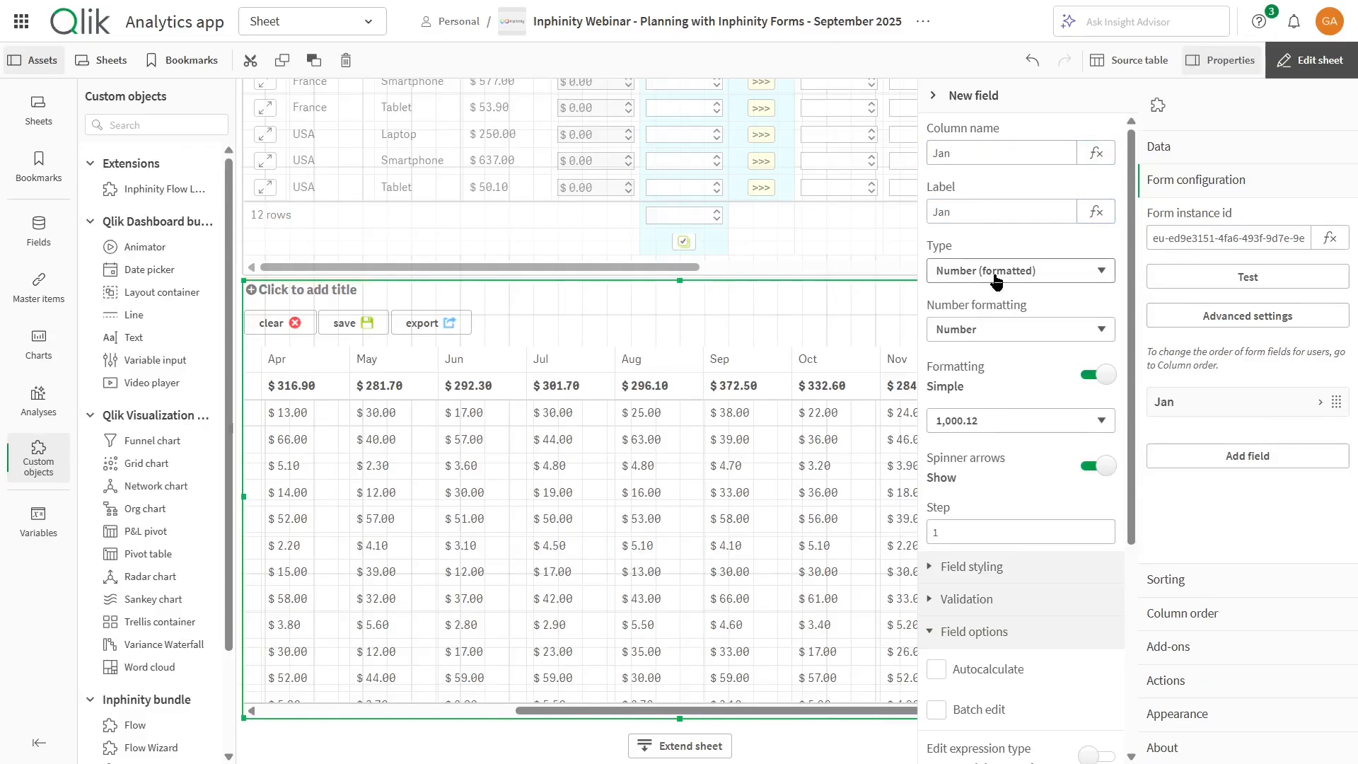
Set the new Jan field's number formatting to Money and close its settings
click(988, 333)
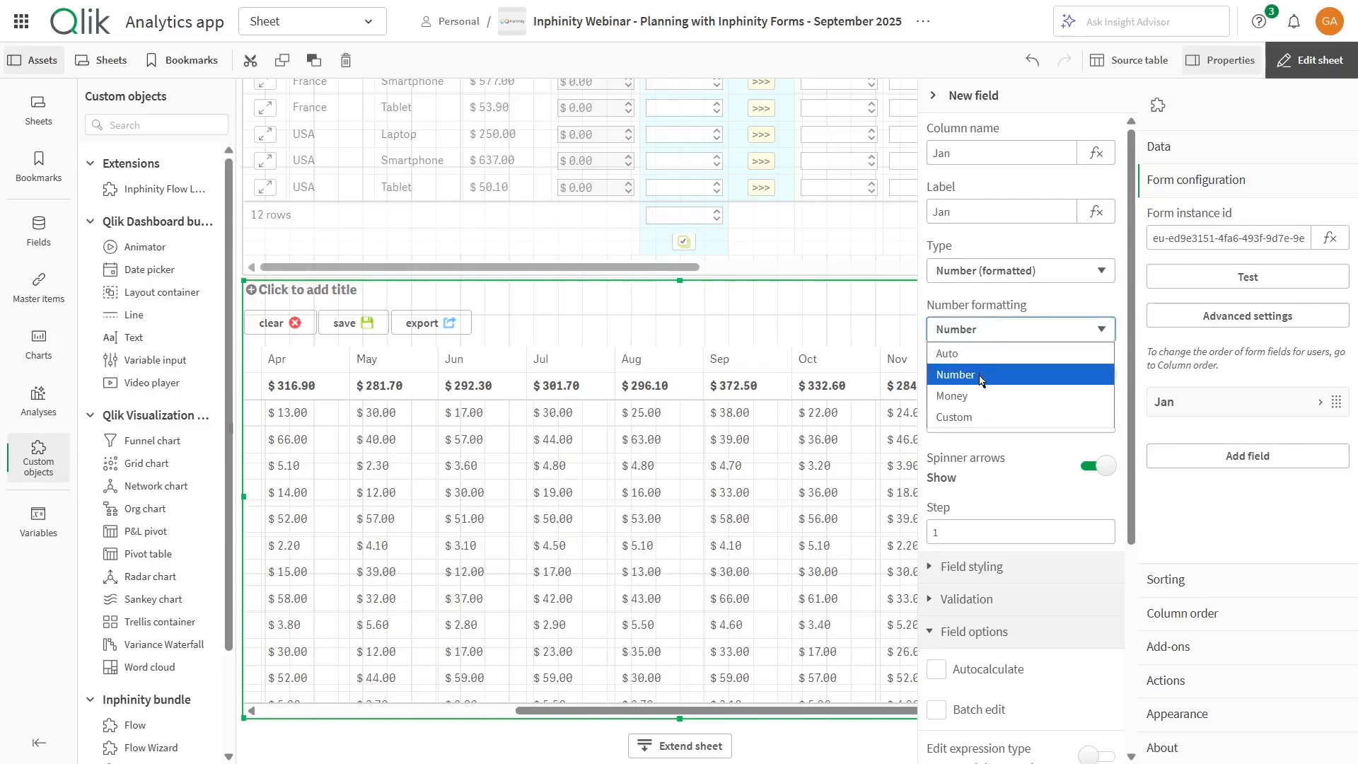
click(974, 409)
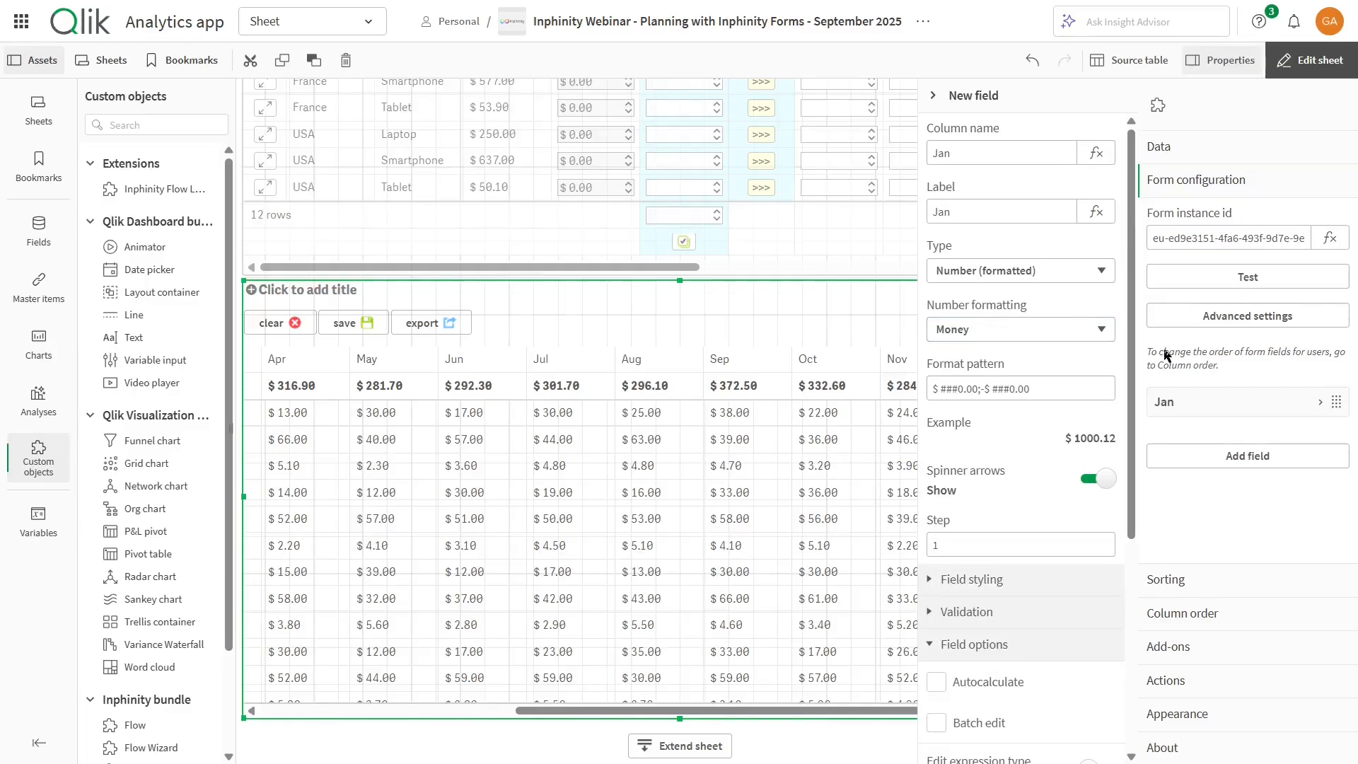
click(1032, 106)
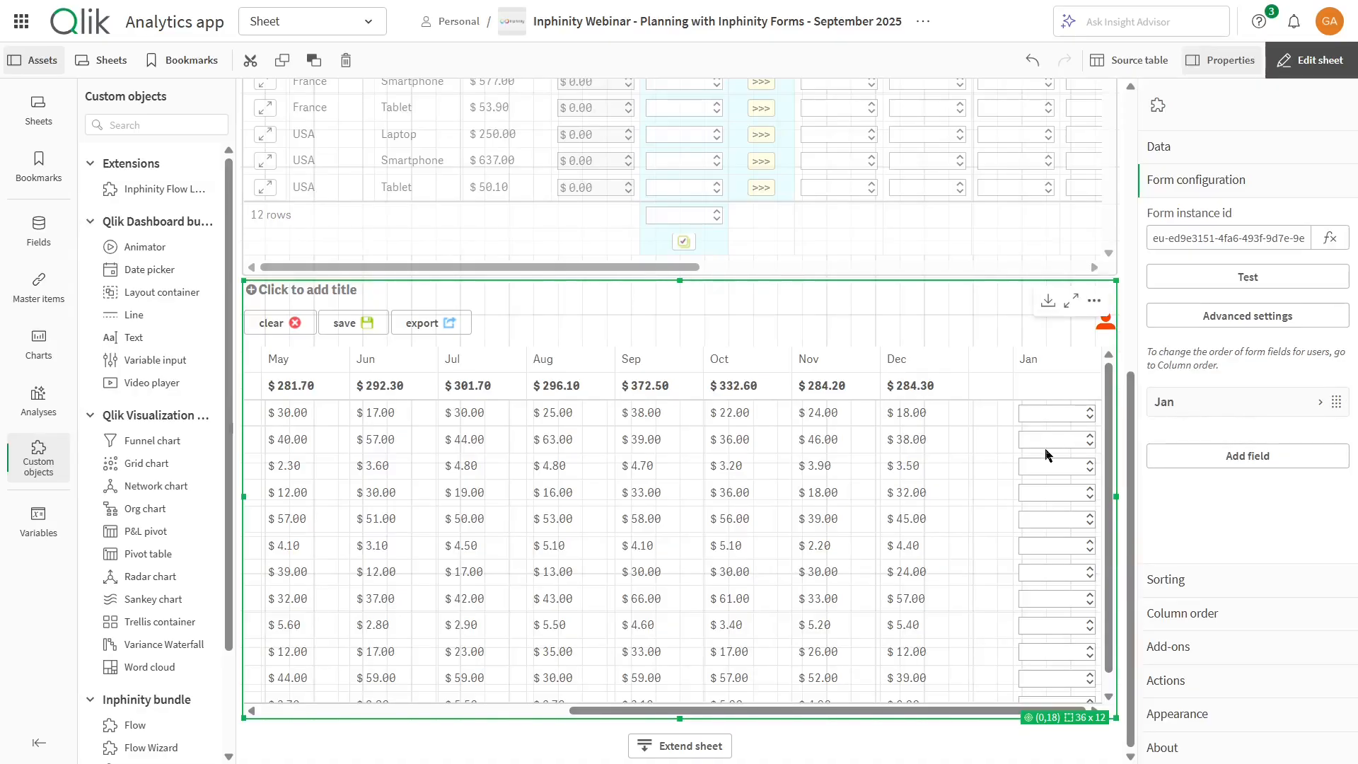
Hide the Feb measure column in the converted form
scroll(821, 481, left, 10)
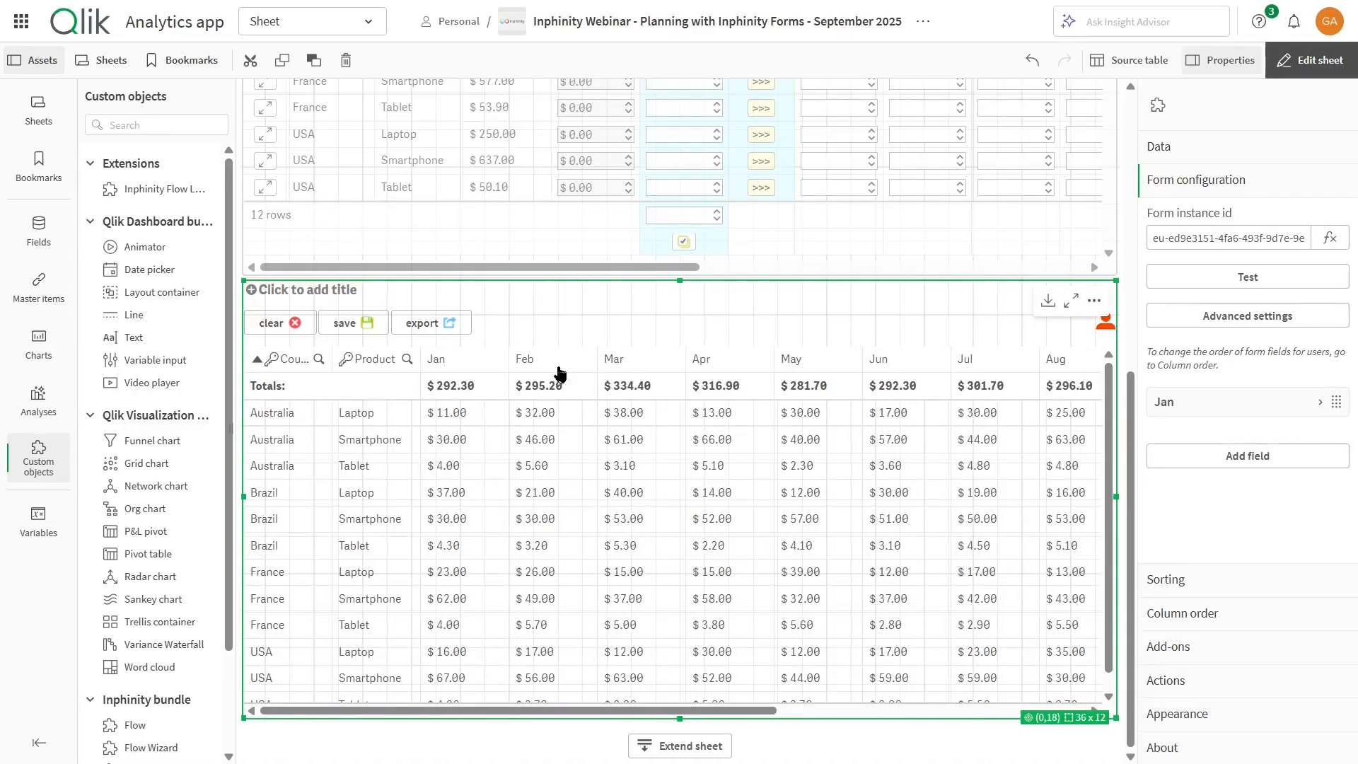
click(1204, 151)
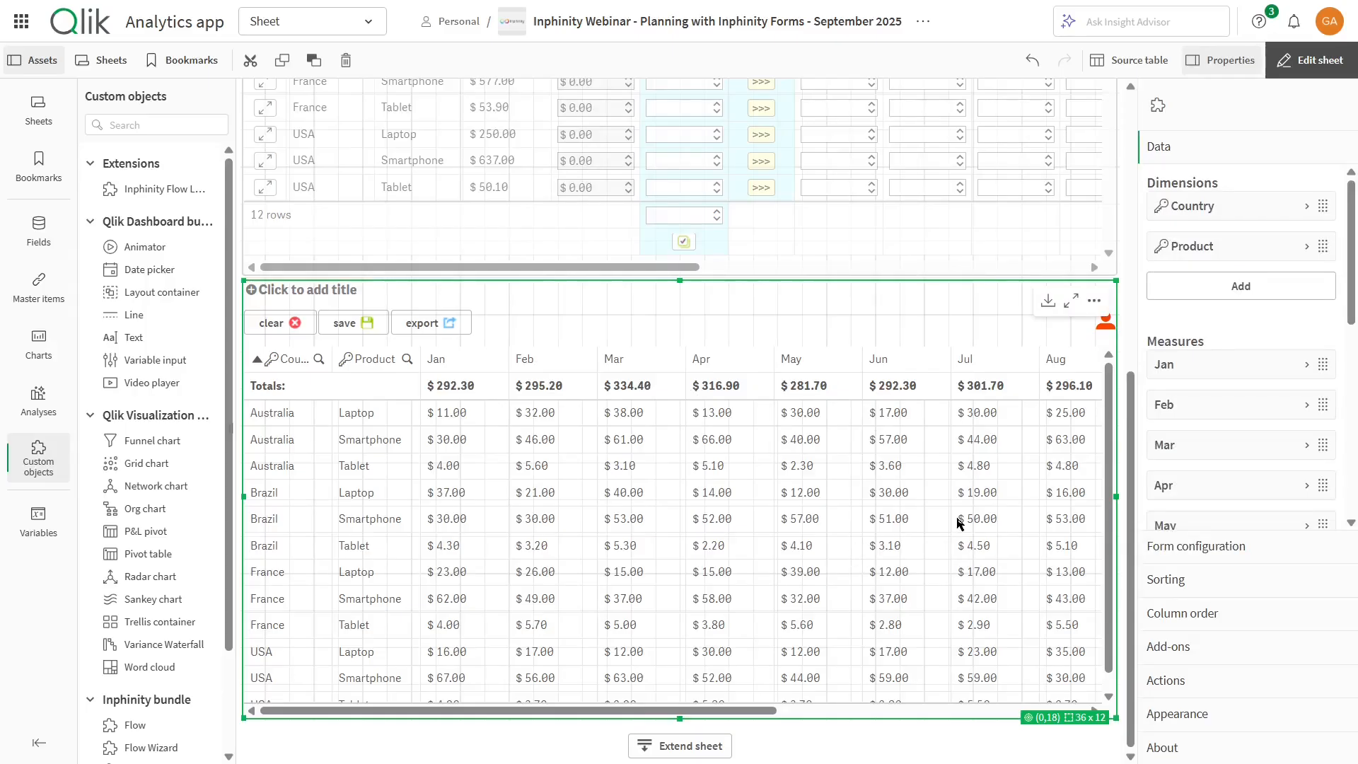
click(1188, 408)
scroll(1178, 445, down, 3)
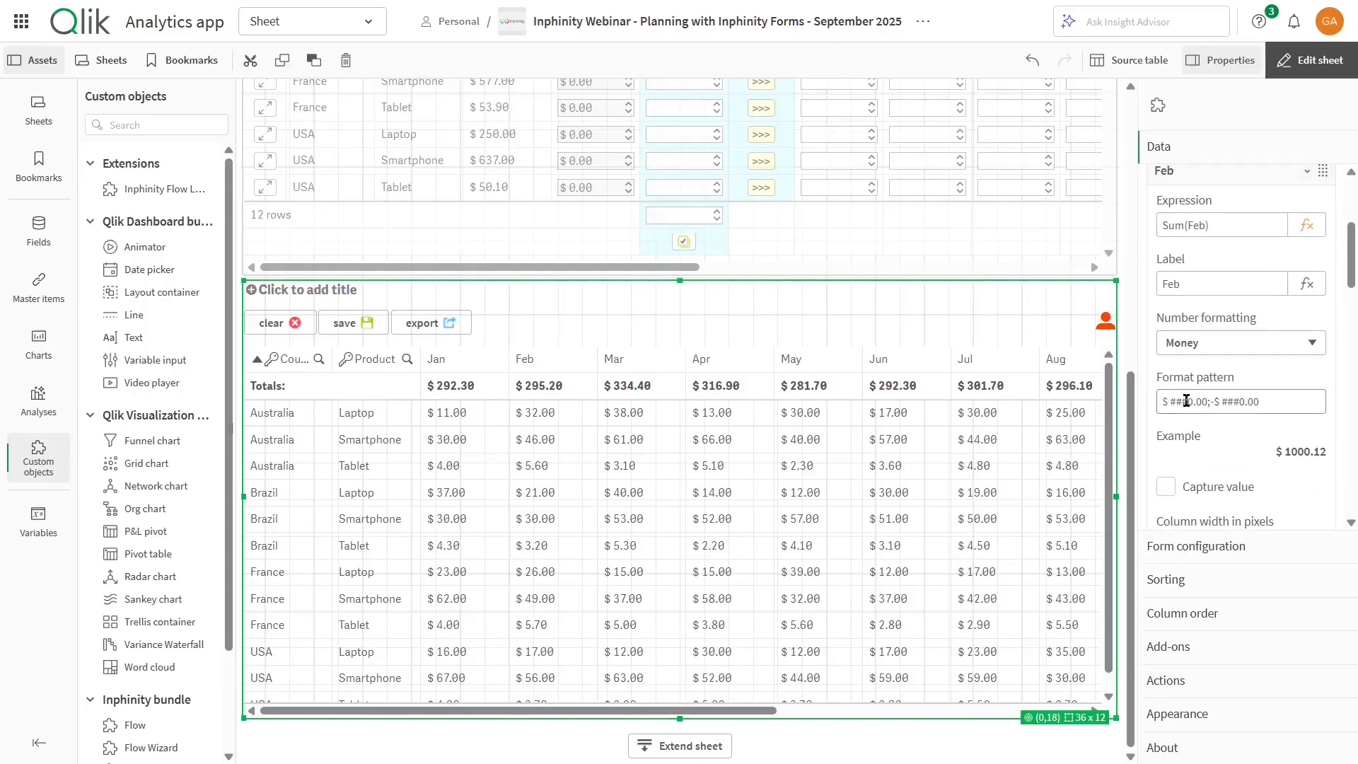
click(1174, 454)
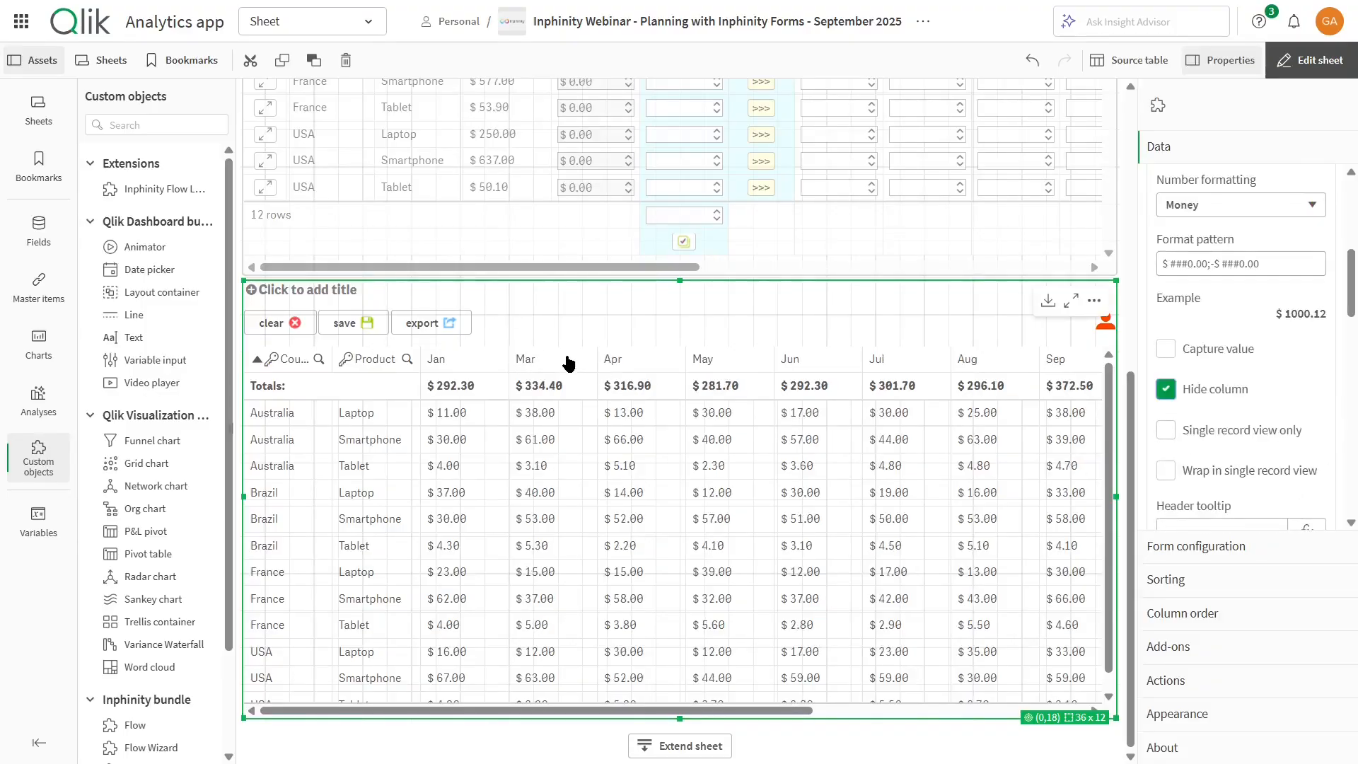
Try a column width of 0 pixels on the Mar measure in the converted form, and undo it
scroll(1213, 365, up, 3)
click(1231, 329)
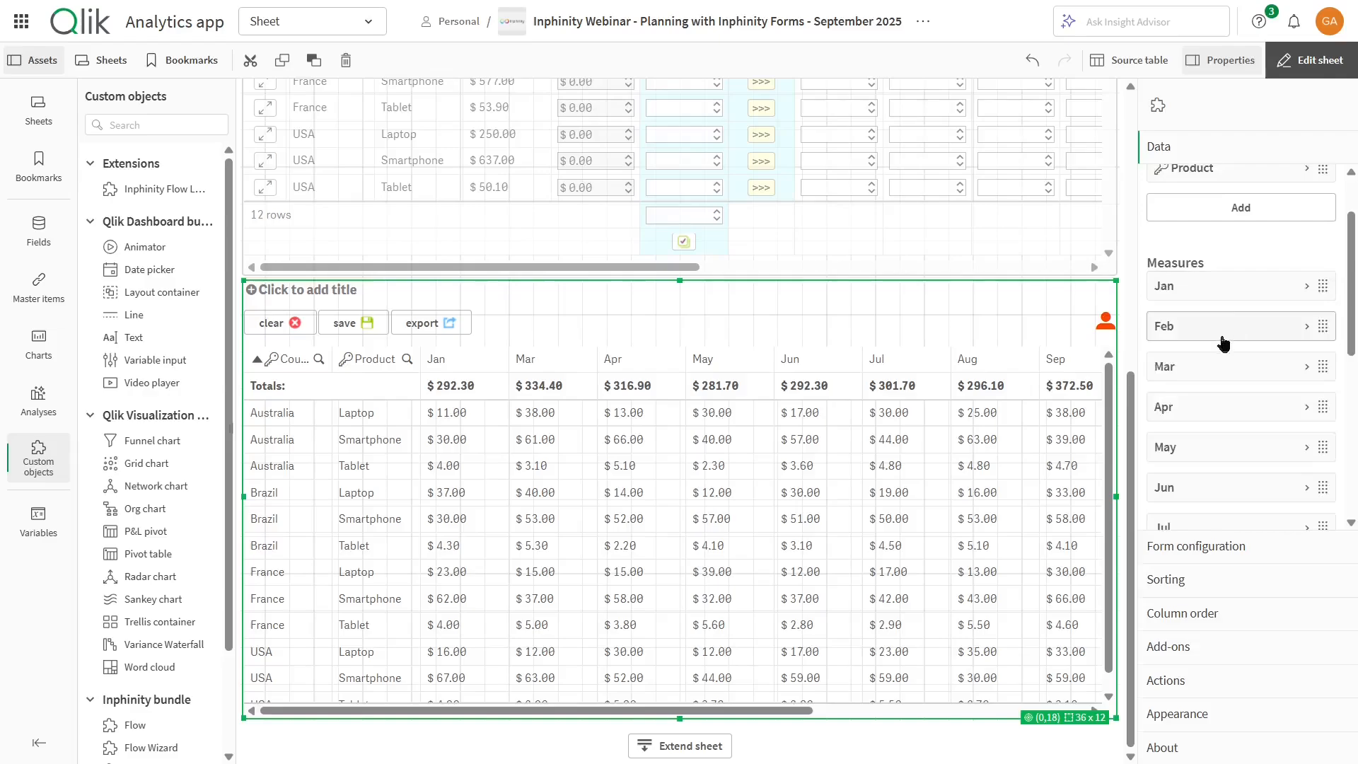
click(1211, 368)
scroll(1212, 370, down, 5)
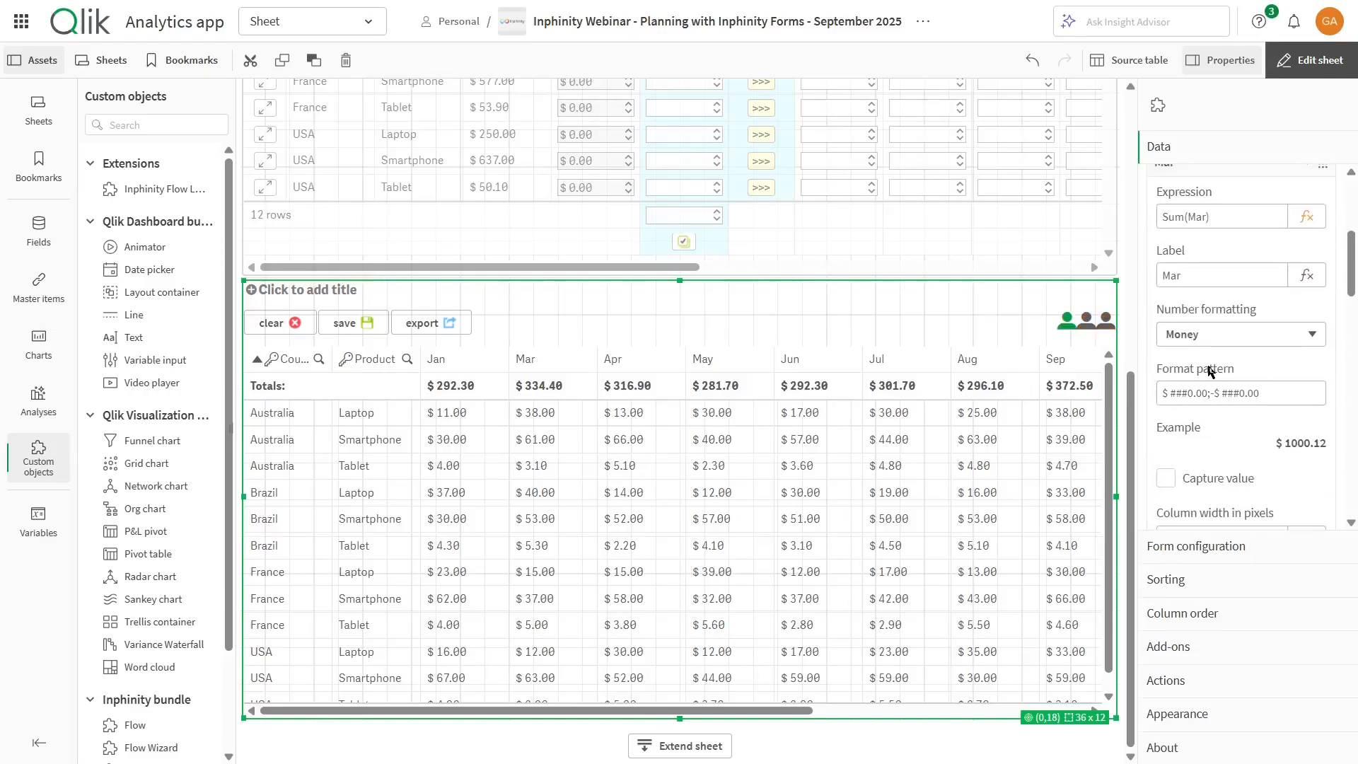
scroll(1209, 365, down, 1)
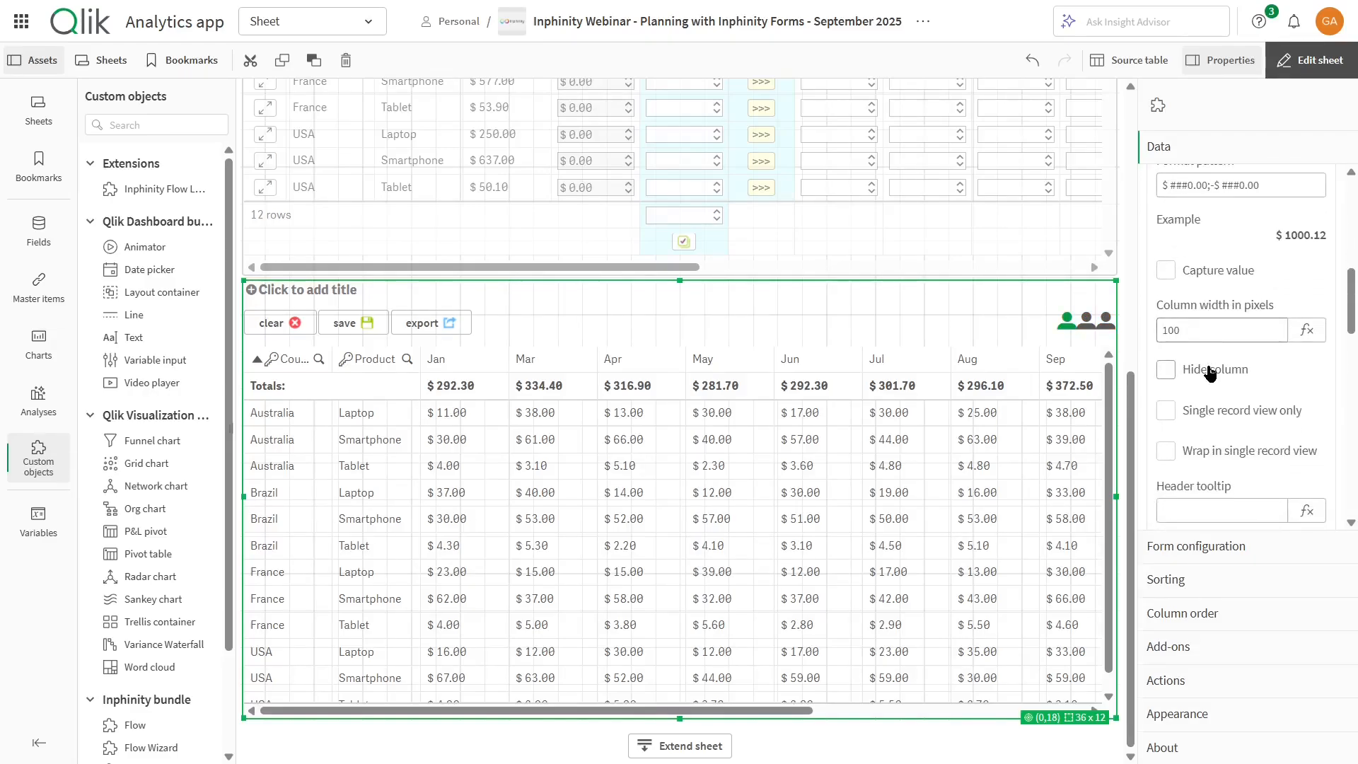
click(1204, 330)
drag(1210, 327, 1126, 335)
text(0)
key(Return)
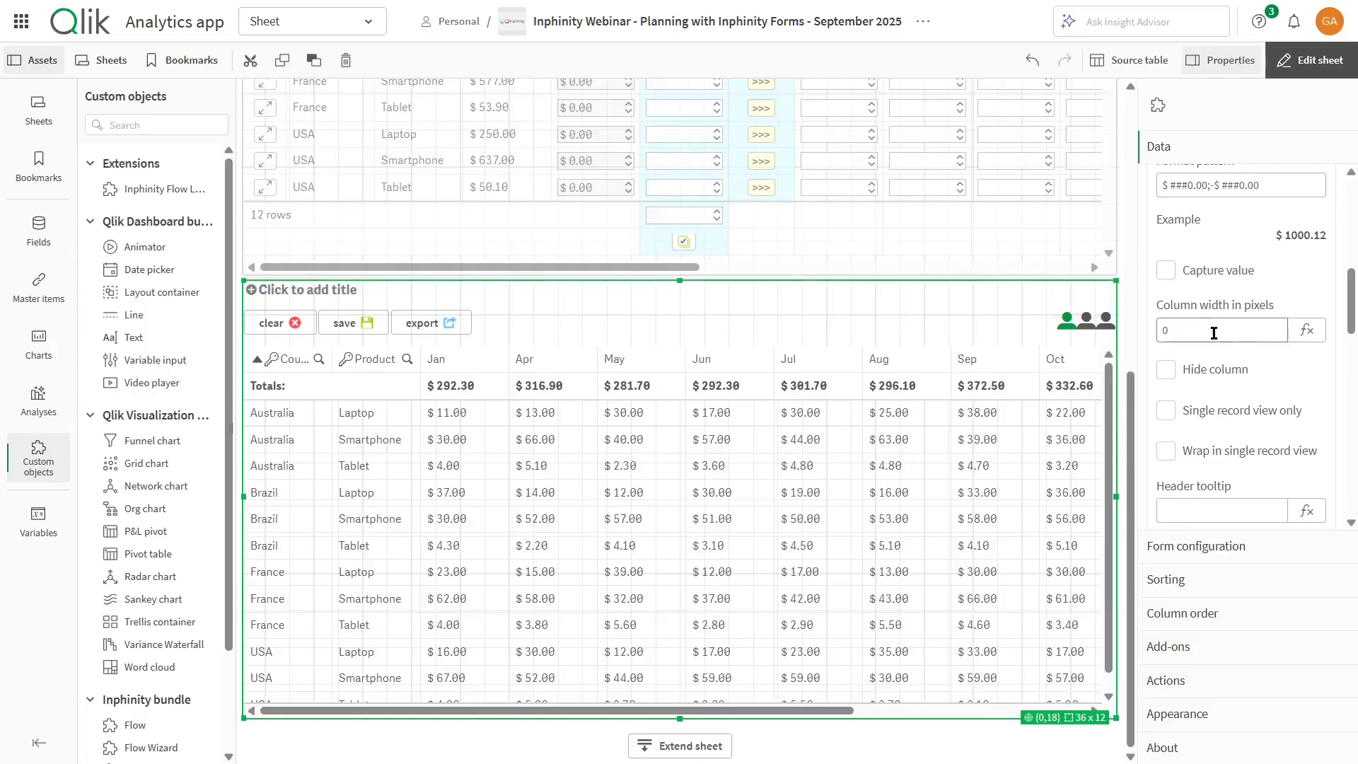
key(ctrl+z)
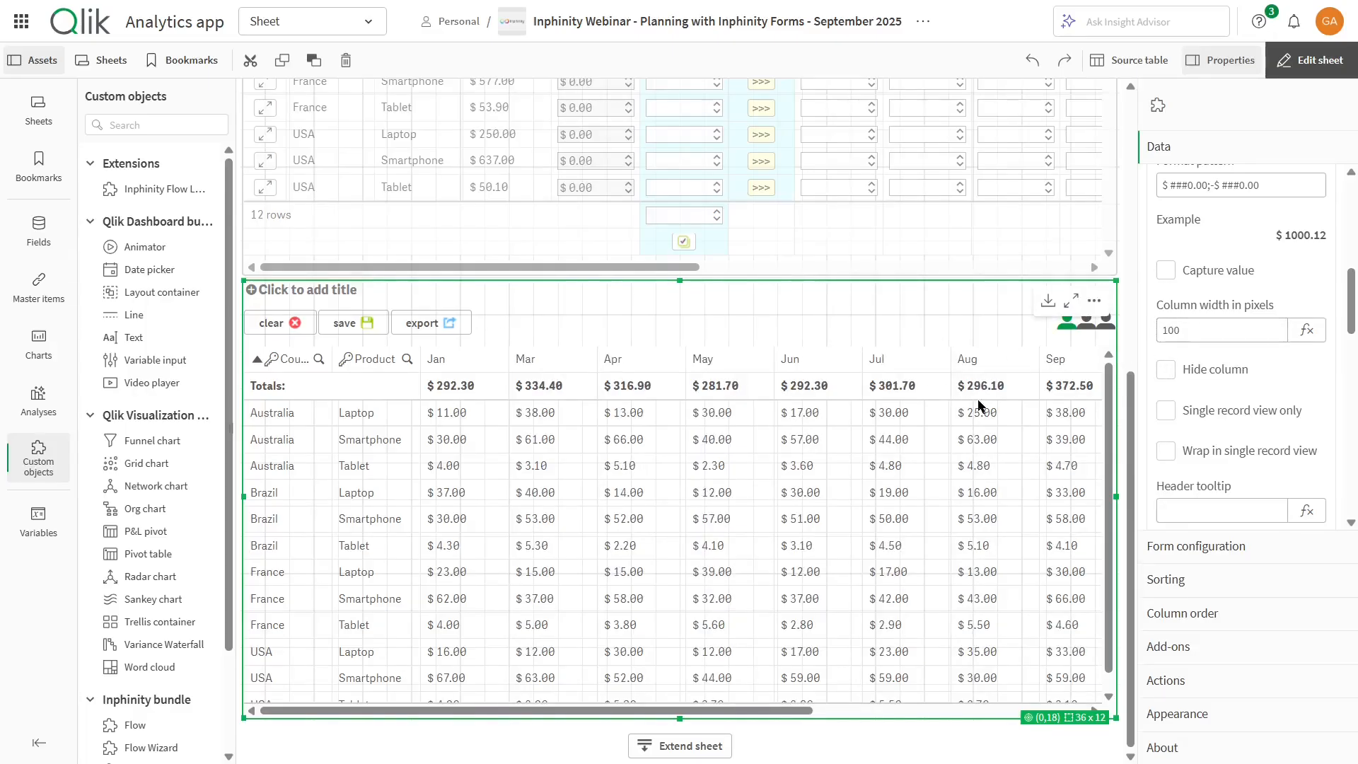
Examine the column width expression of the Mar measure in the existing planning form without changing it
scroll(978, 398, up, 7)
click(847, 320)
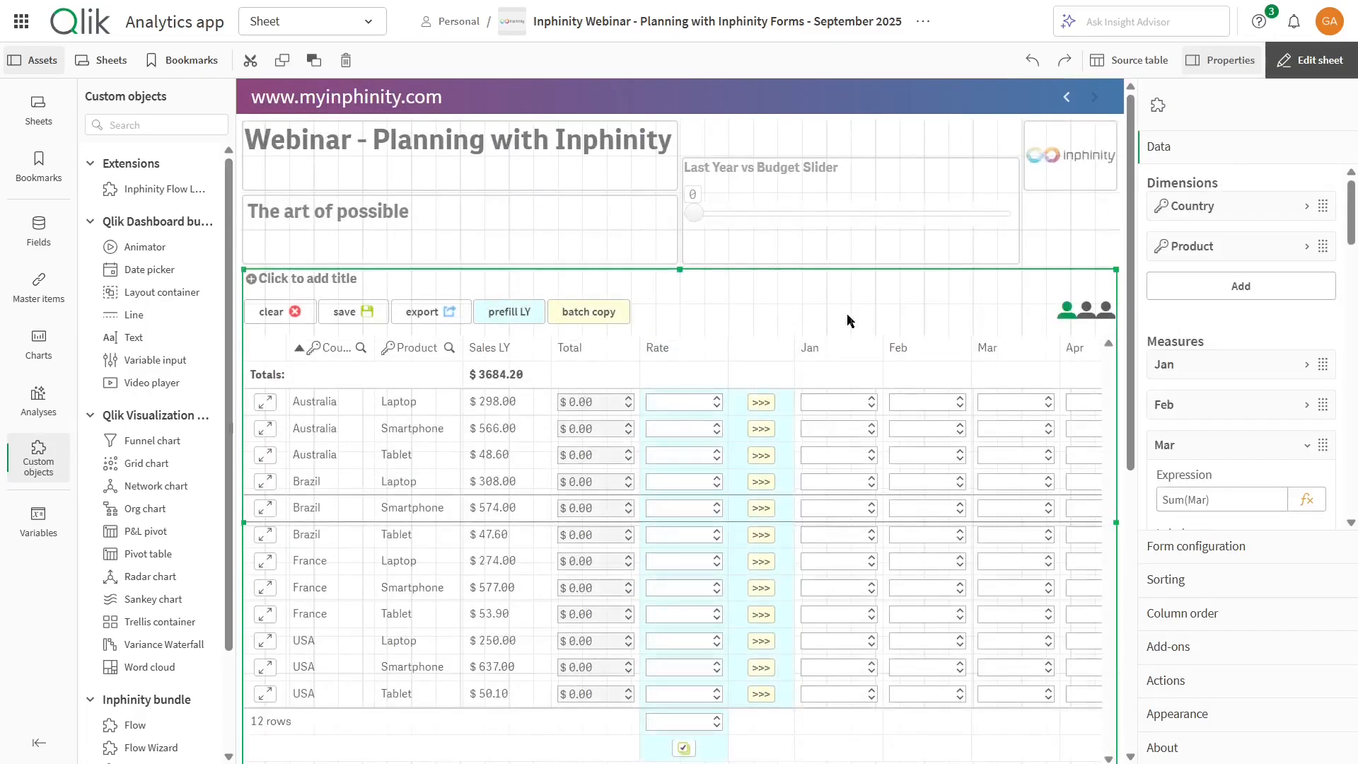
click(888, 194)
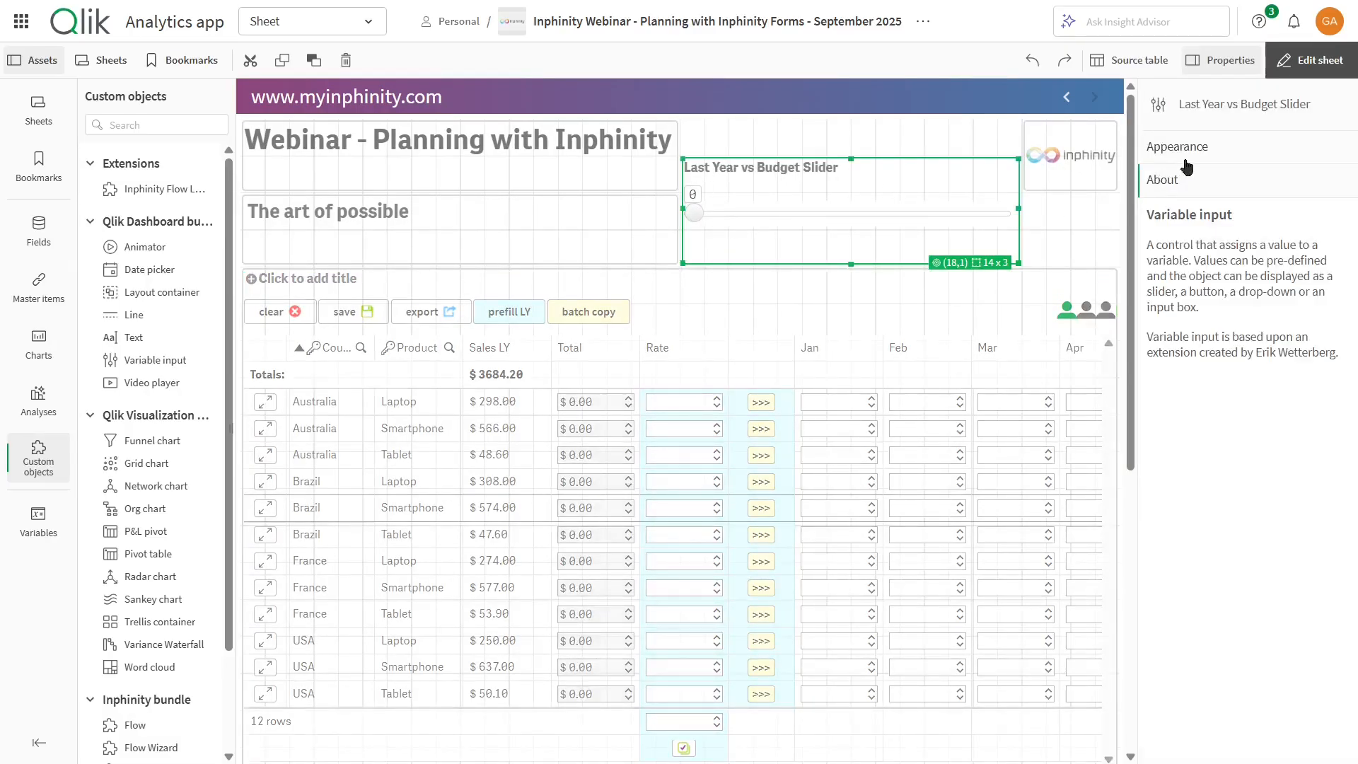
click(931, 312)
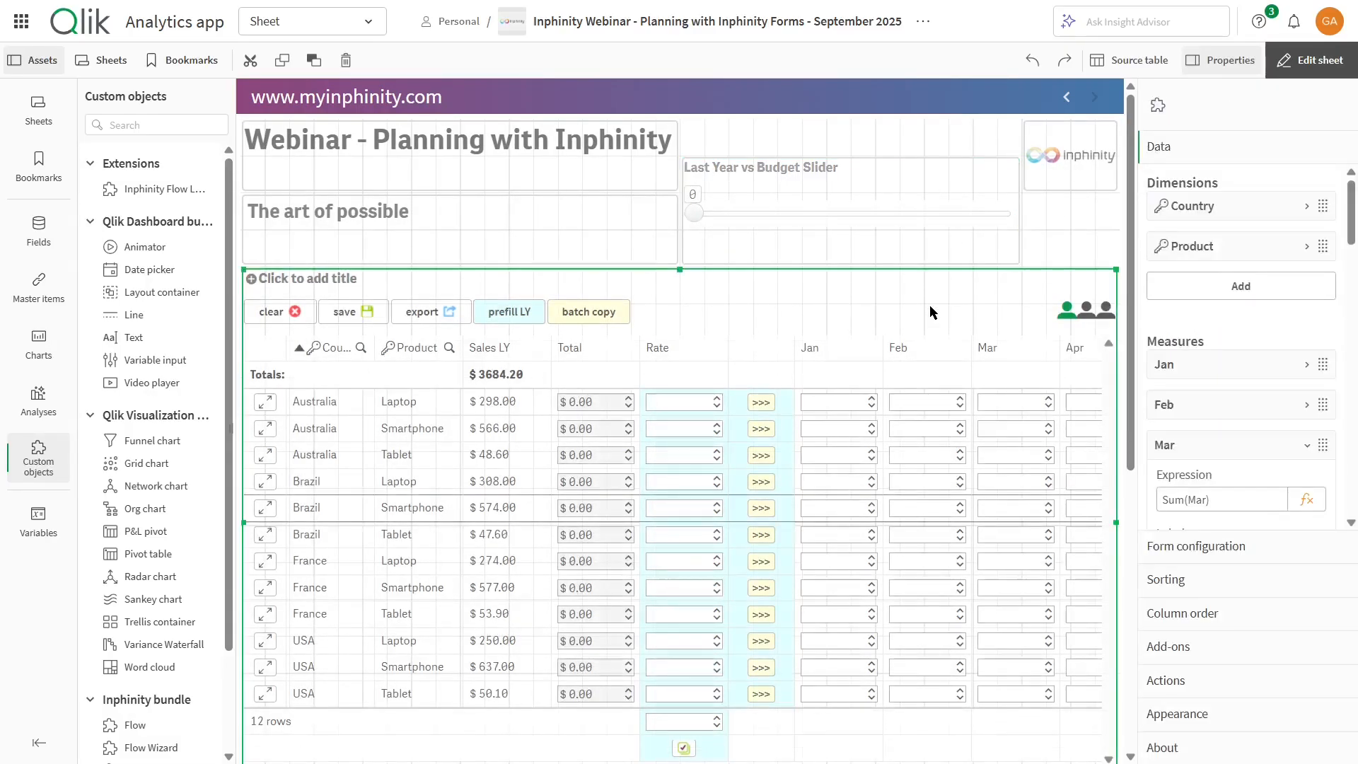
scroll(1221, 398, down, 5)
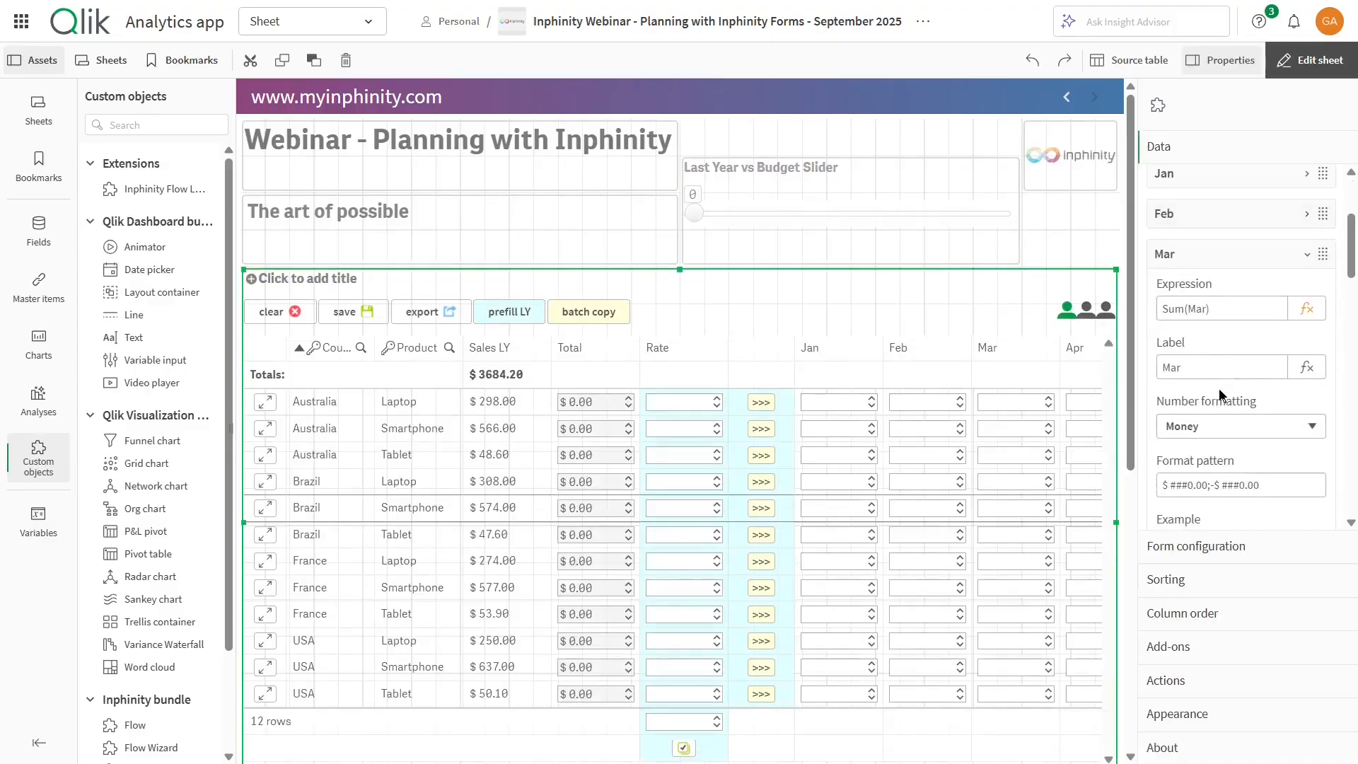
click(1307, 433)
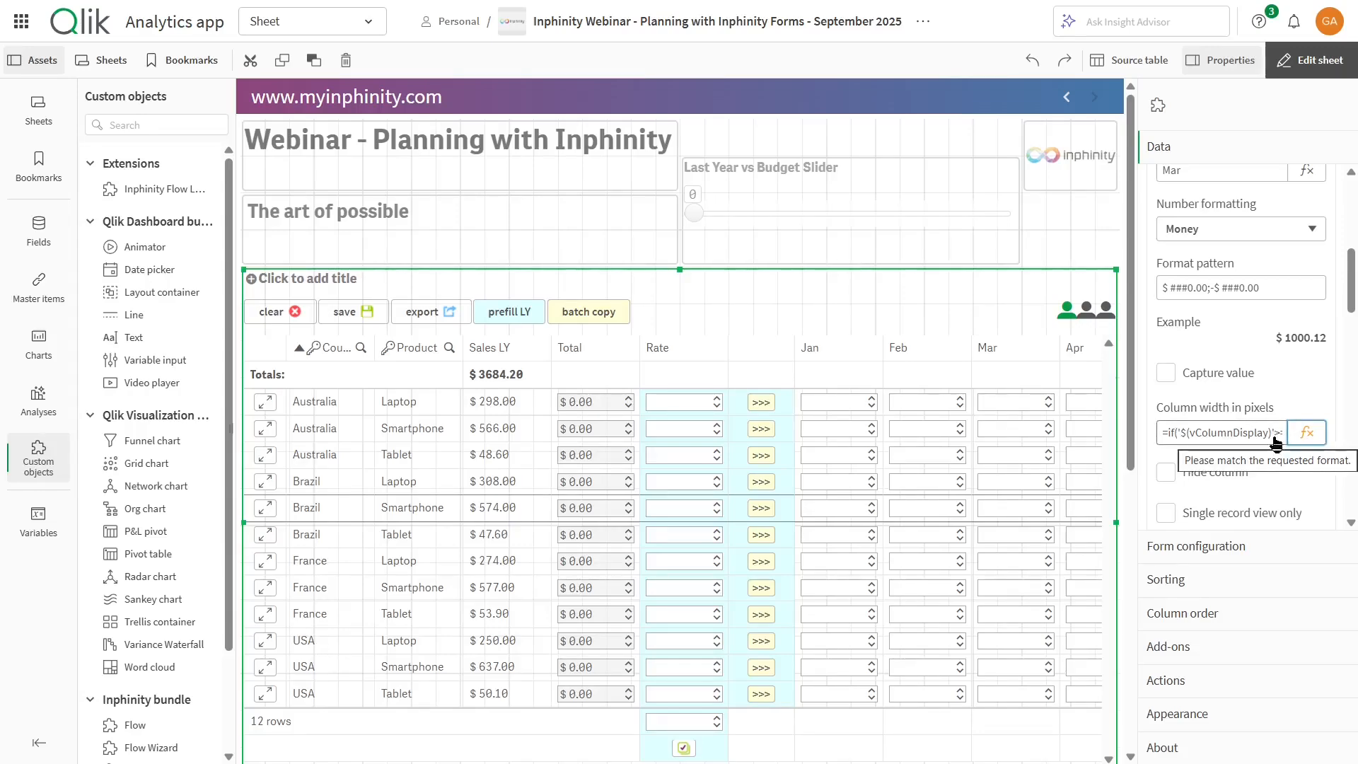
click(1307, 433)
click(237, 97)
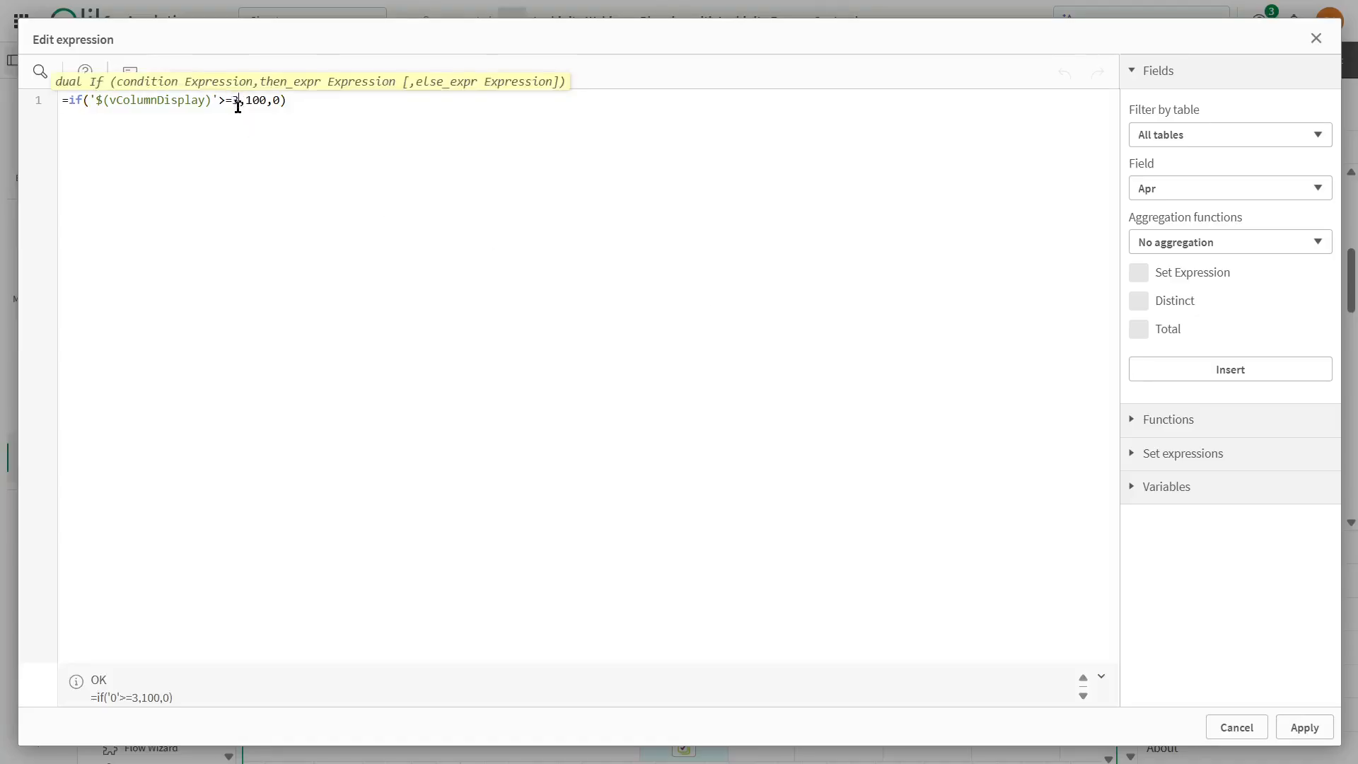
drag(252, 101, 266, 100)
click(276, 100)
click(1235, 728)
Test the Last Year vs Budget Slider by moving it to 3 and back to 0
drag(682, 216, 796, 220)
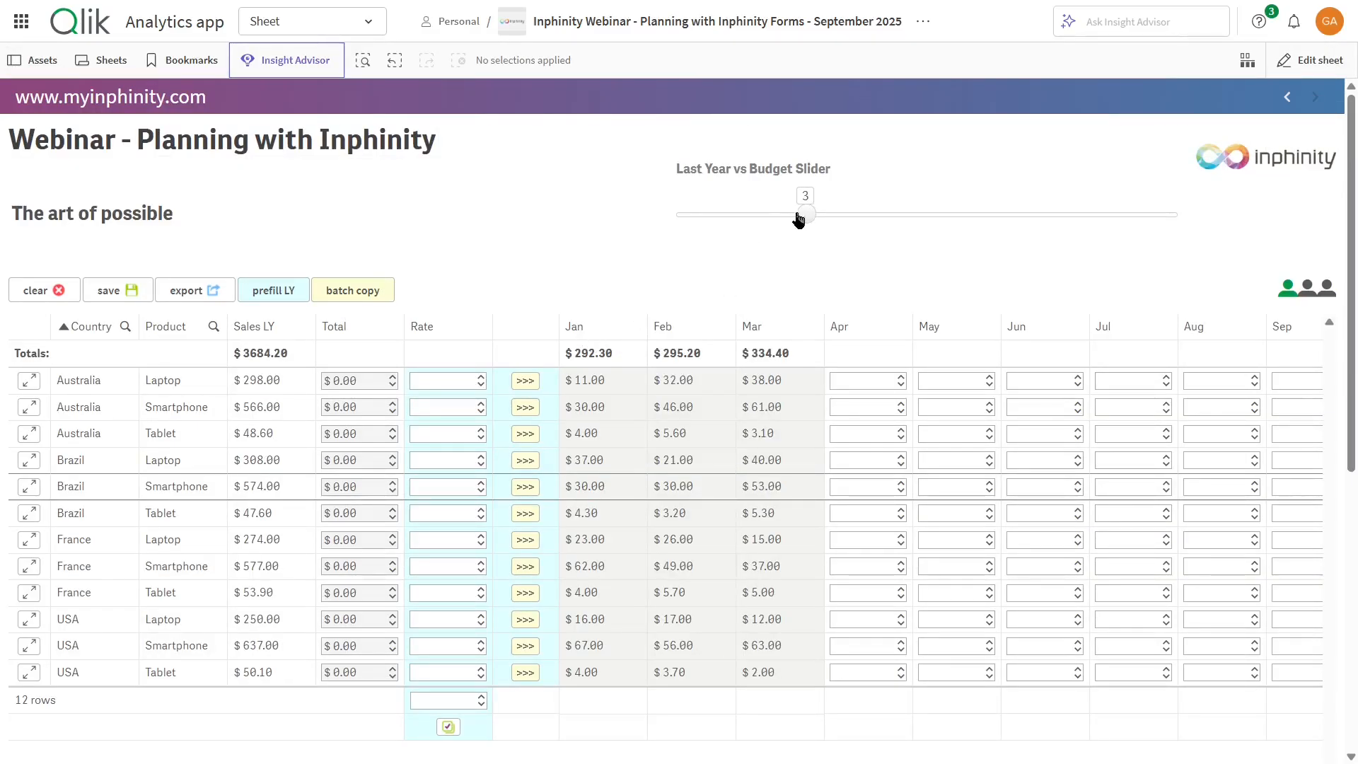
drag(804, 216, 668, 217)
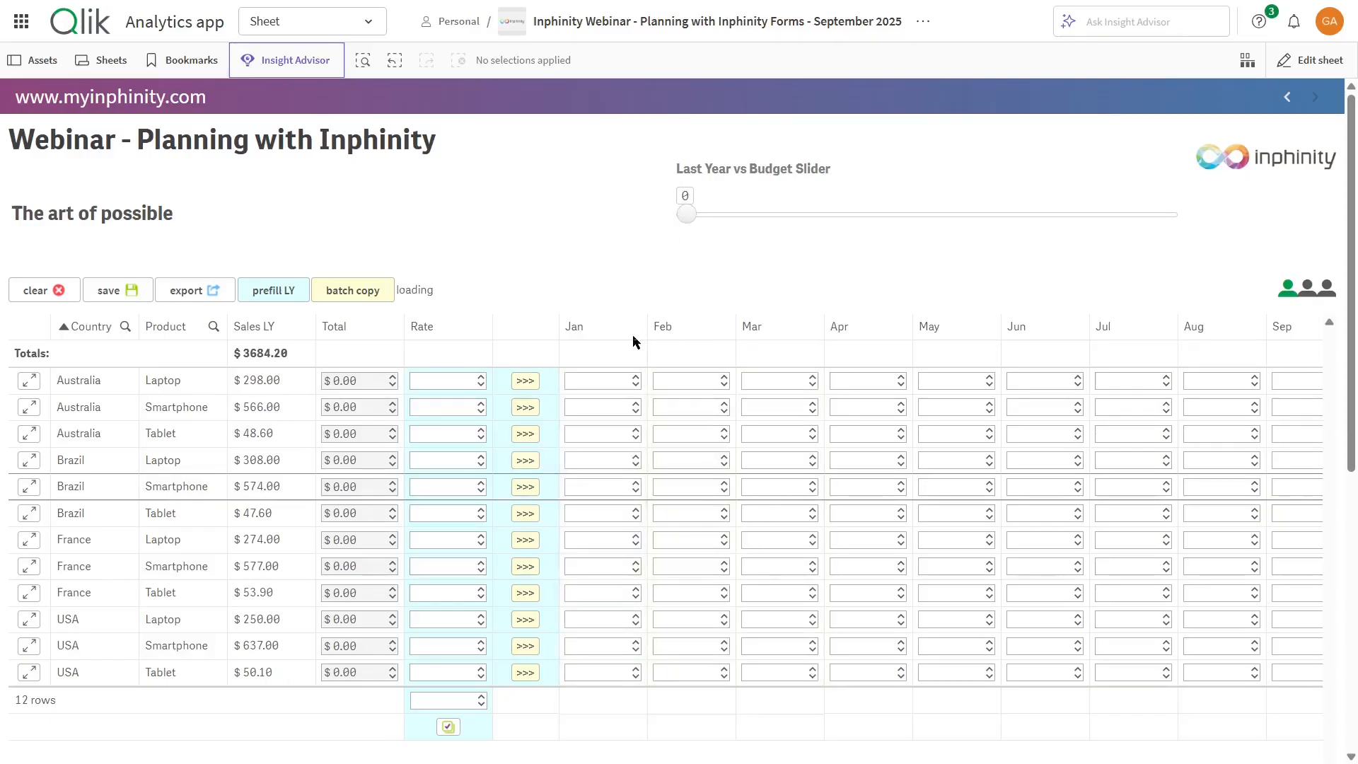
Return the sheet to editing and hide the Mar measure column in the converted form
drag(1353, 144, 1352, 404)
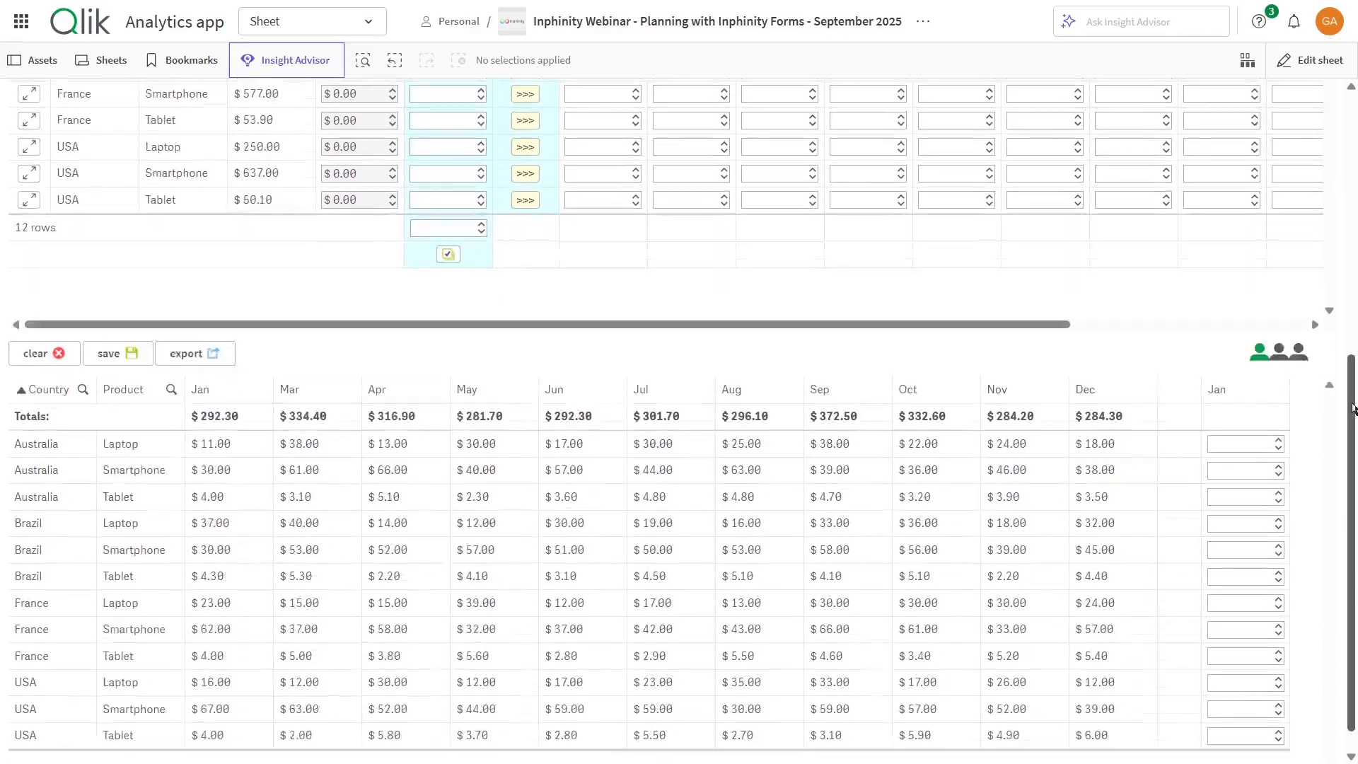
click(1316, 62)
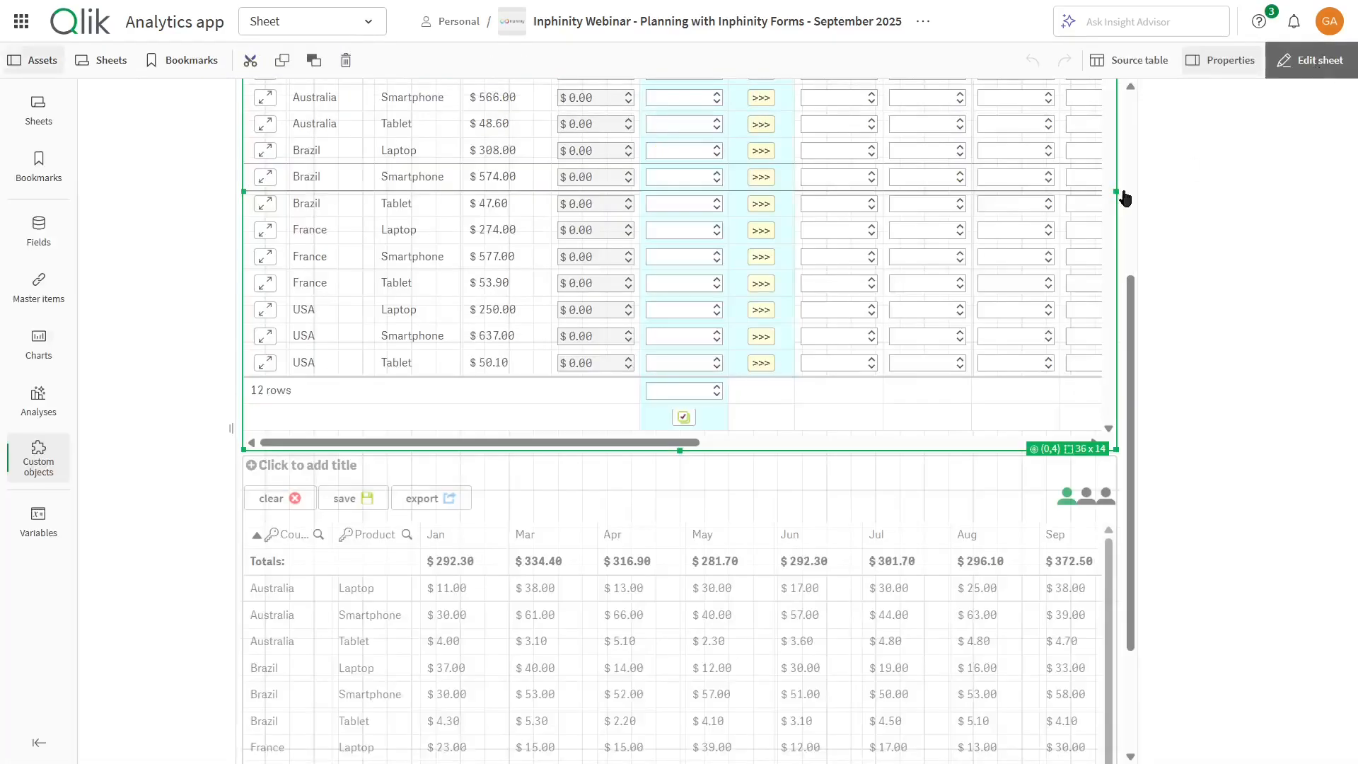
click(942, 486)
scroll(1219, 467, down, 3)
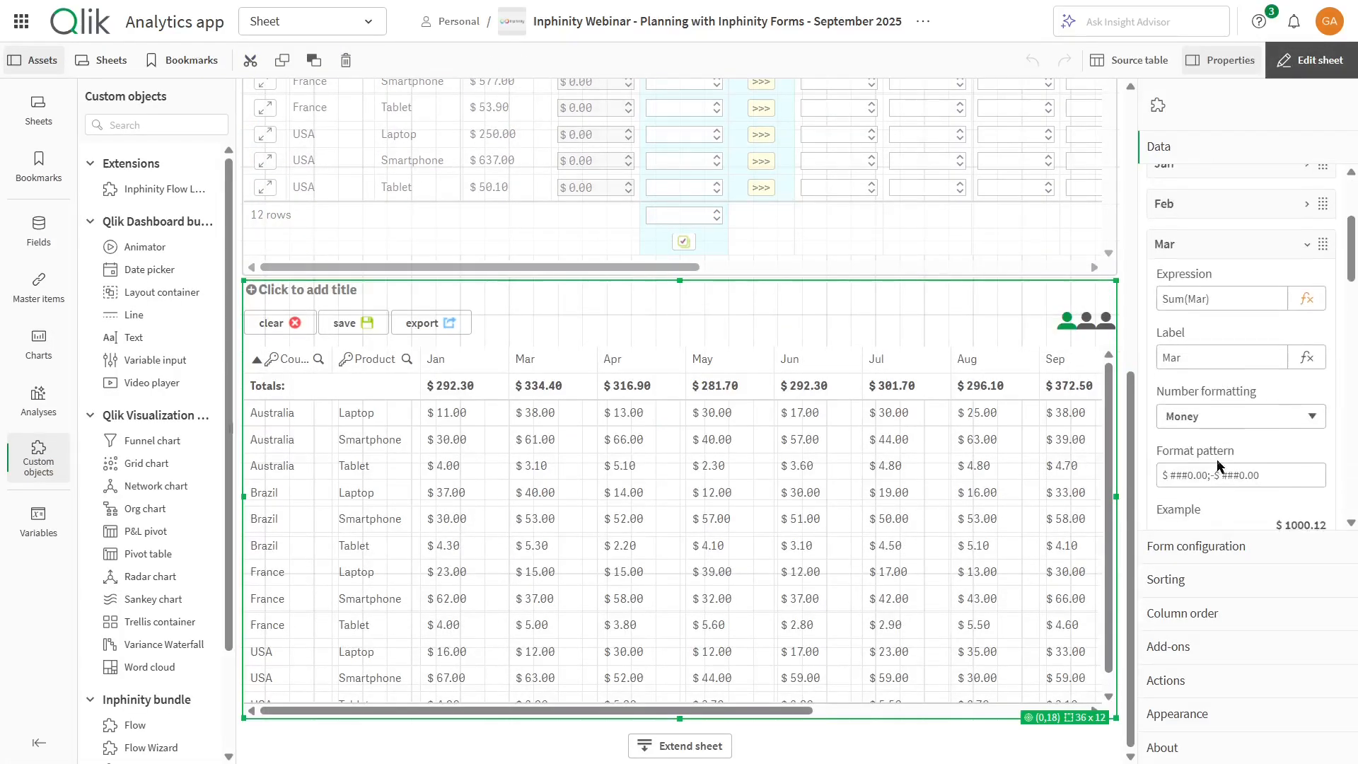
scroll(1218, 467, down, 3)
click(1167, 423)
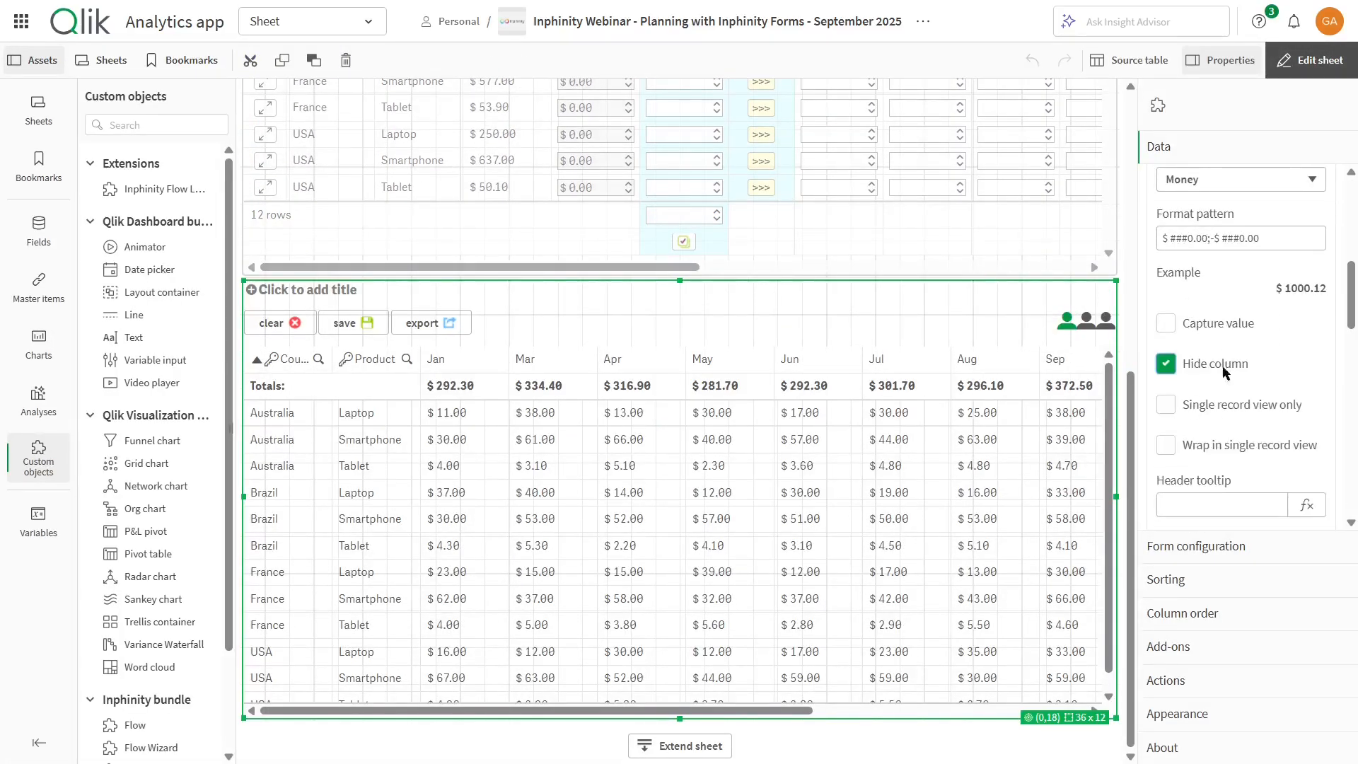
scroll(1228, 372, up, 2)
click(1251, 184)
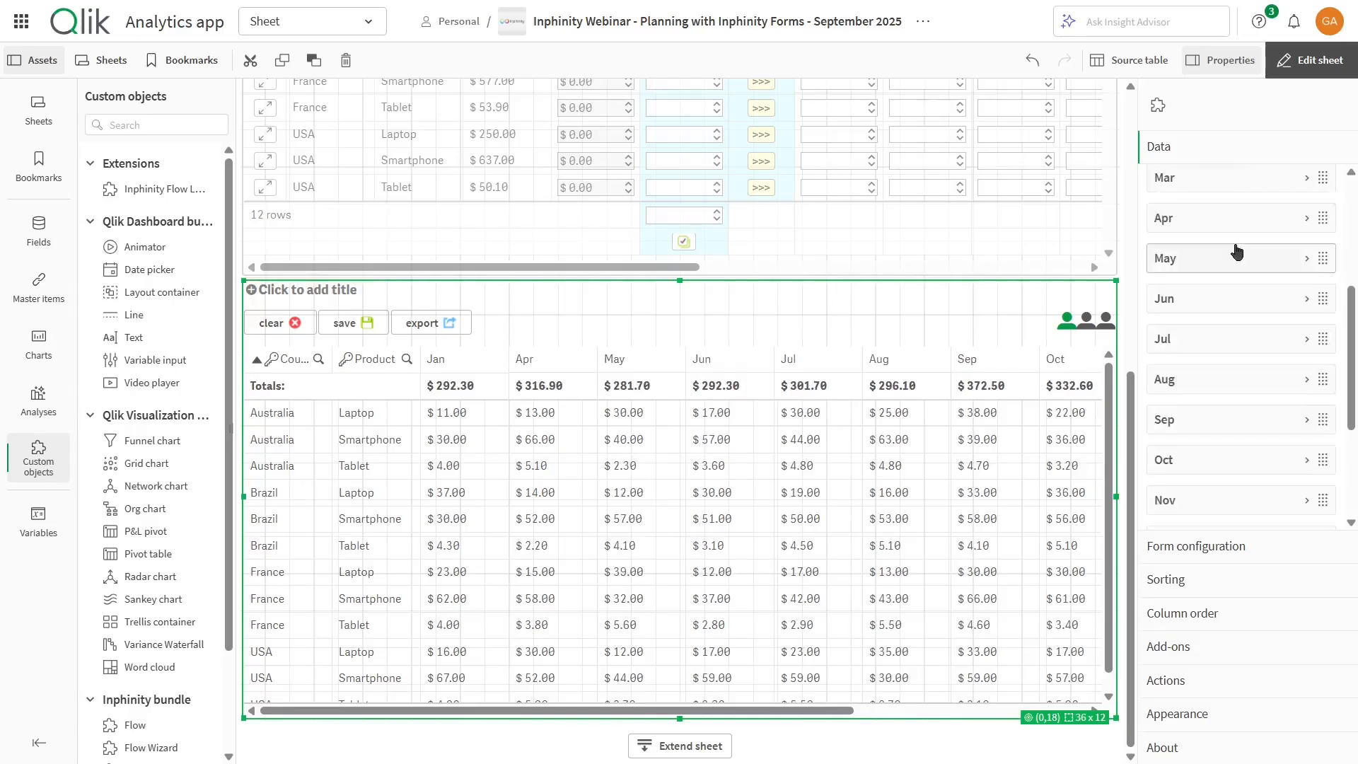
Hide the Apr through Dec measure columns in the converted form, leaving Jan shown
click(1239, 223)
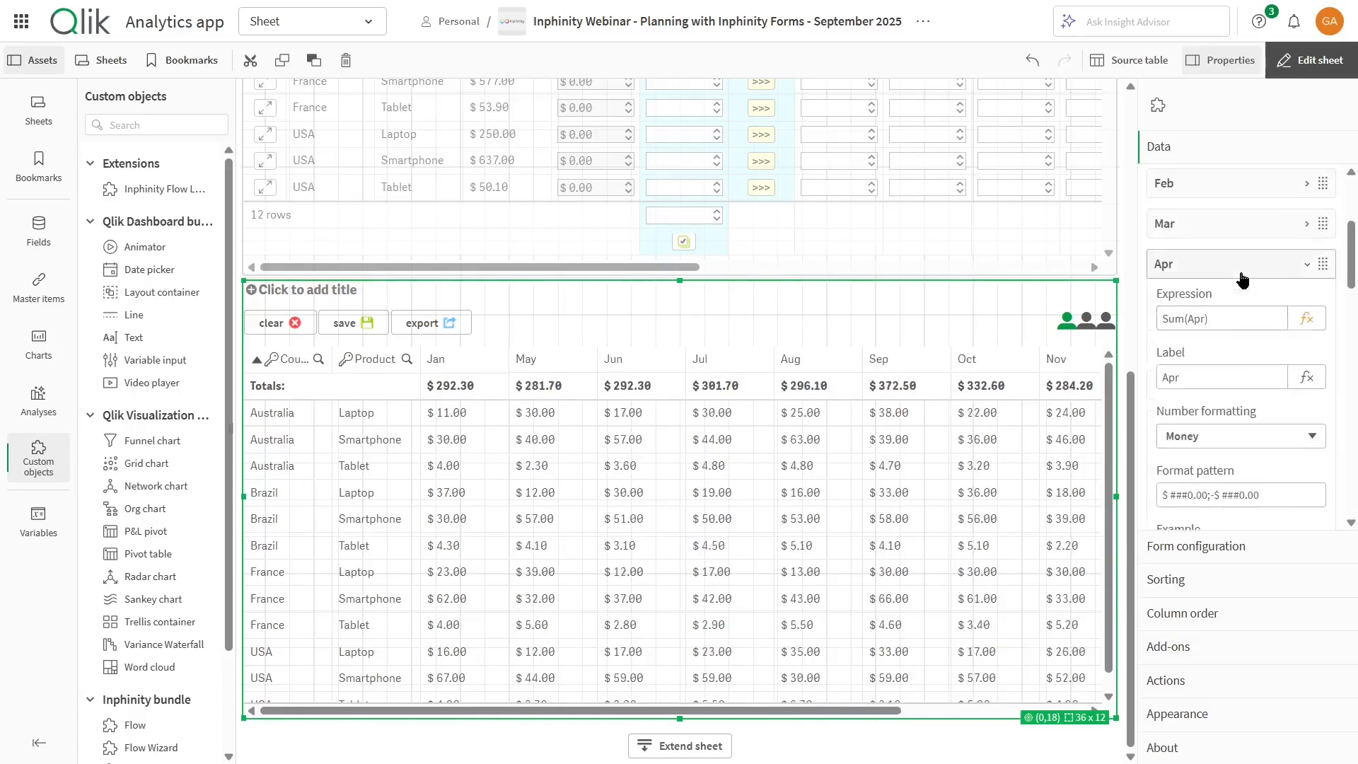
scroll(1243, 281, down, 5)
scroll(1243, 281, up, 2)
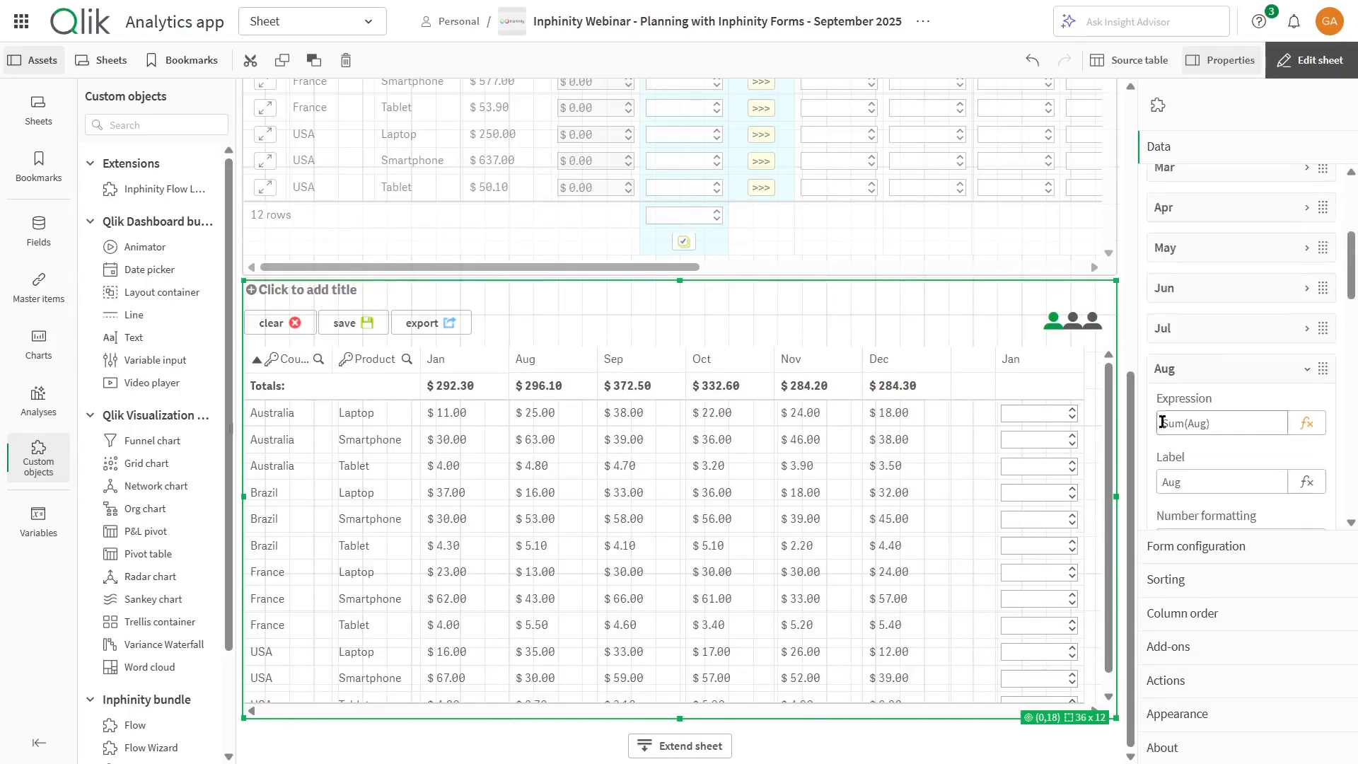
click(1246, 366)
click(1209, 331)
click(1217, 345)
Add a new action sequence to the converted form
click(1196, 547)
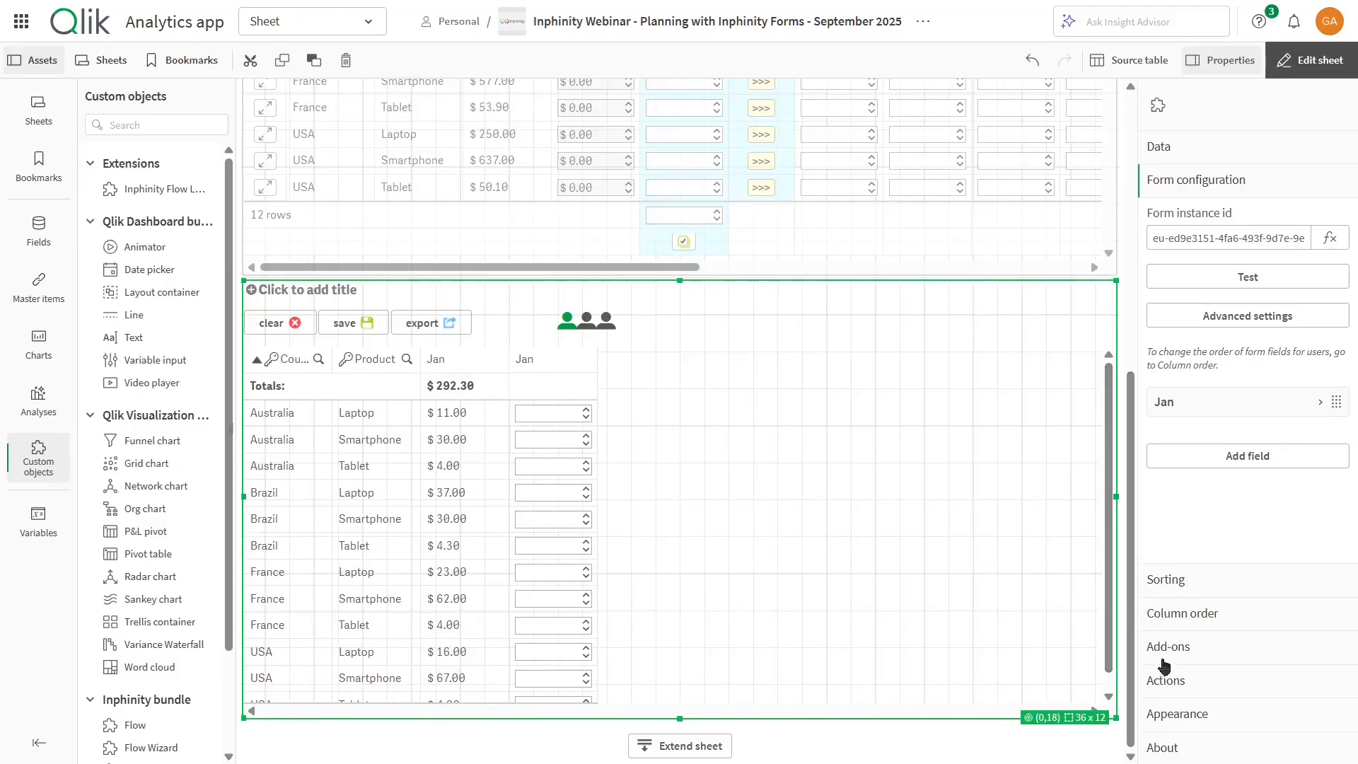
click(1184, 681)
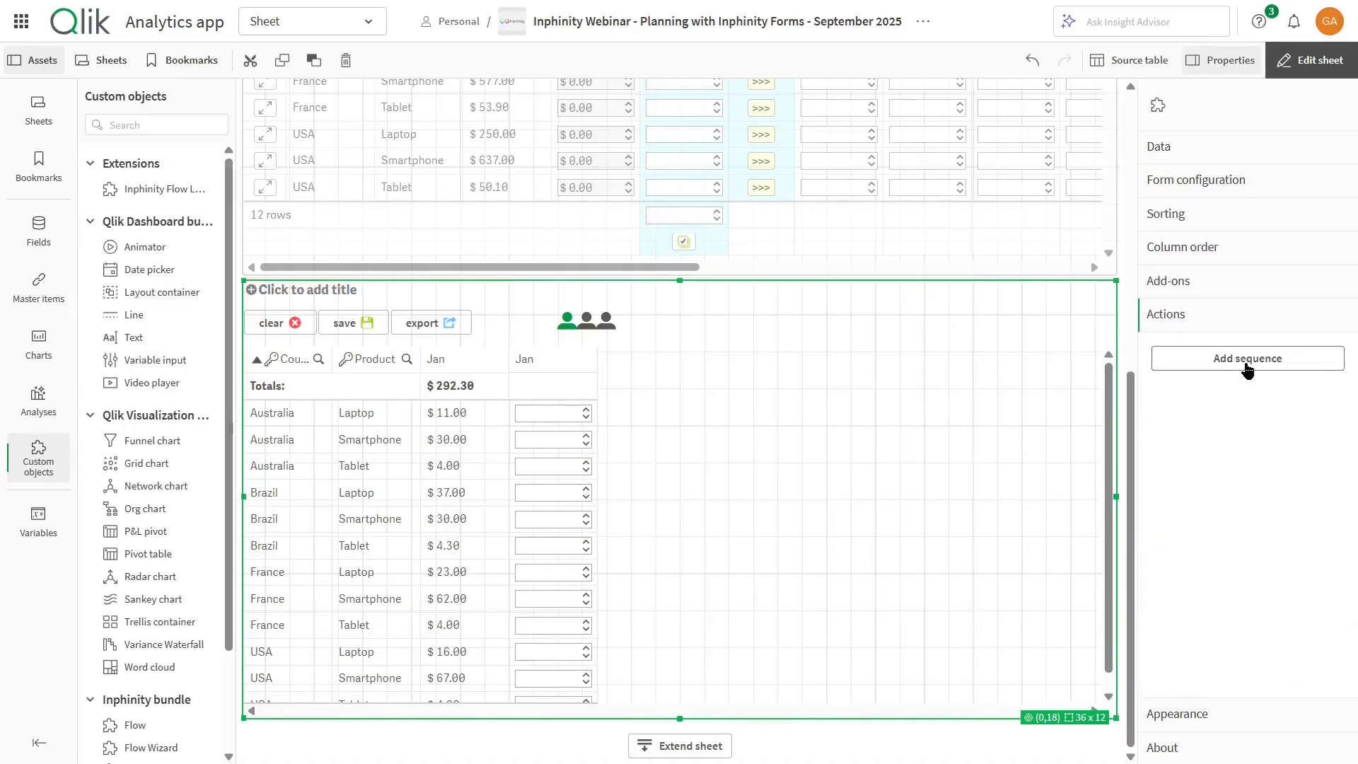
click(1248, 361)
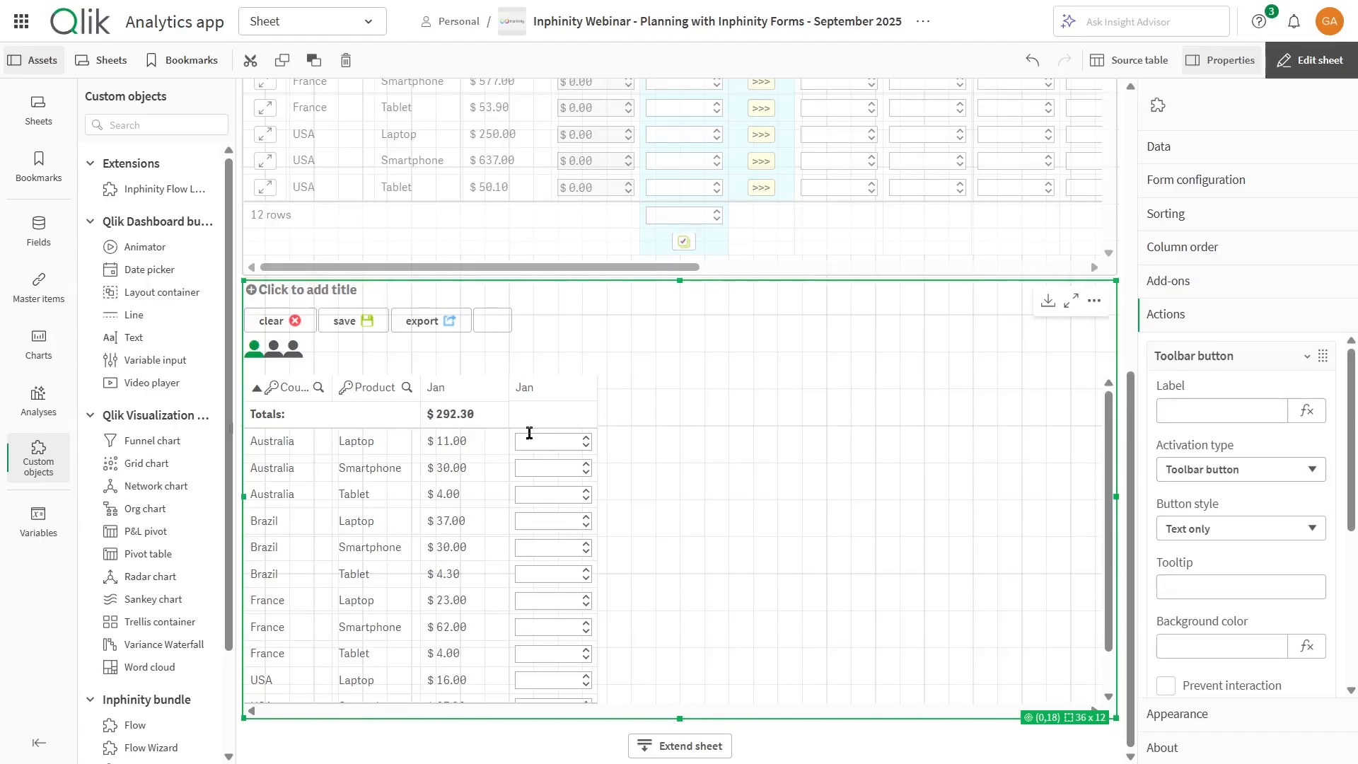
scroll(833, 439, up, 3)
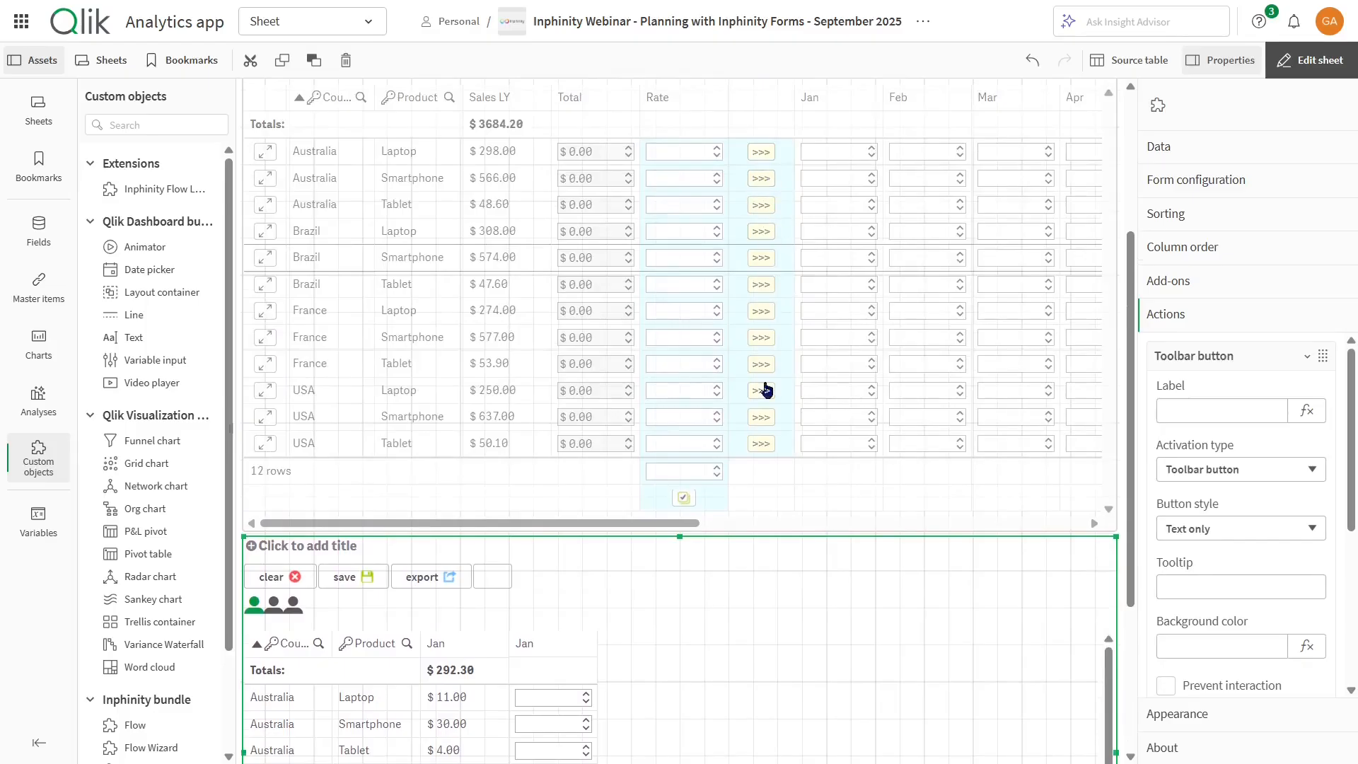
scroll(770, 607, down, 3)
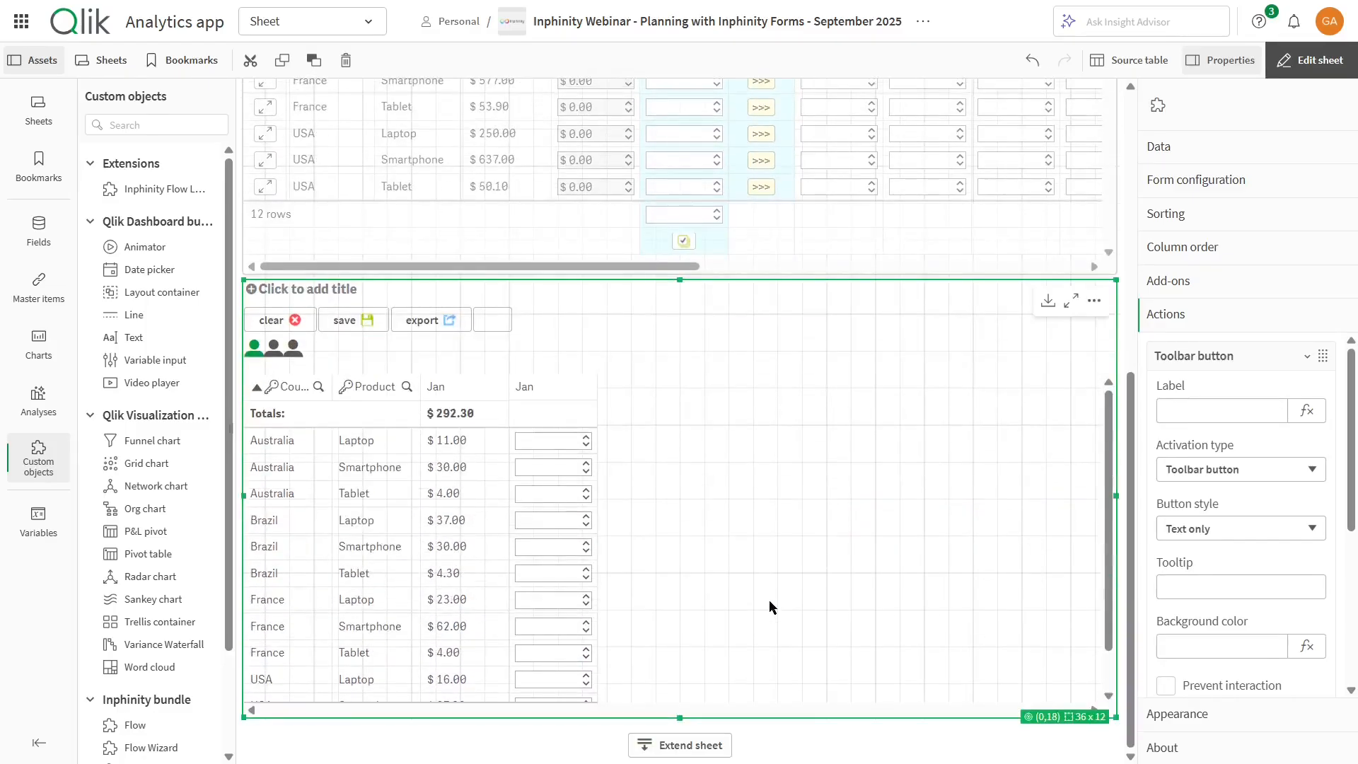
Set the new sequence's activation type to Row button and its label to >>>
click(1235, 471)
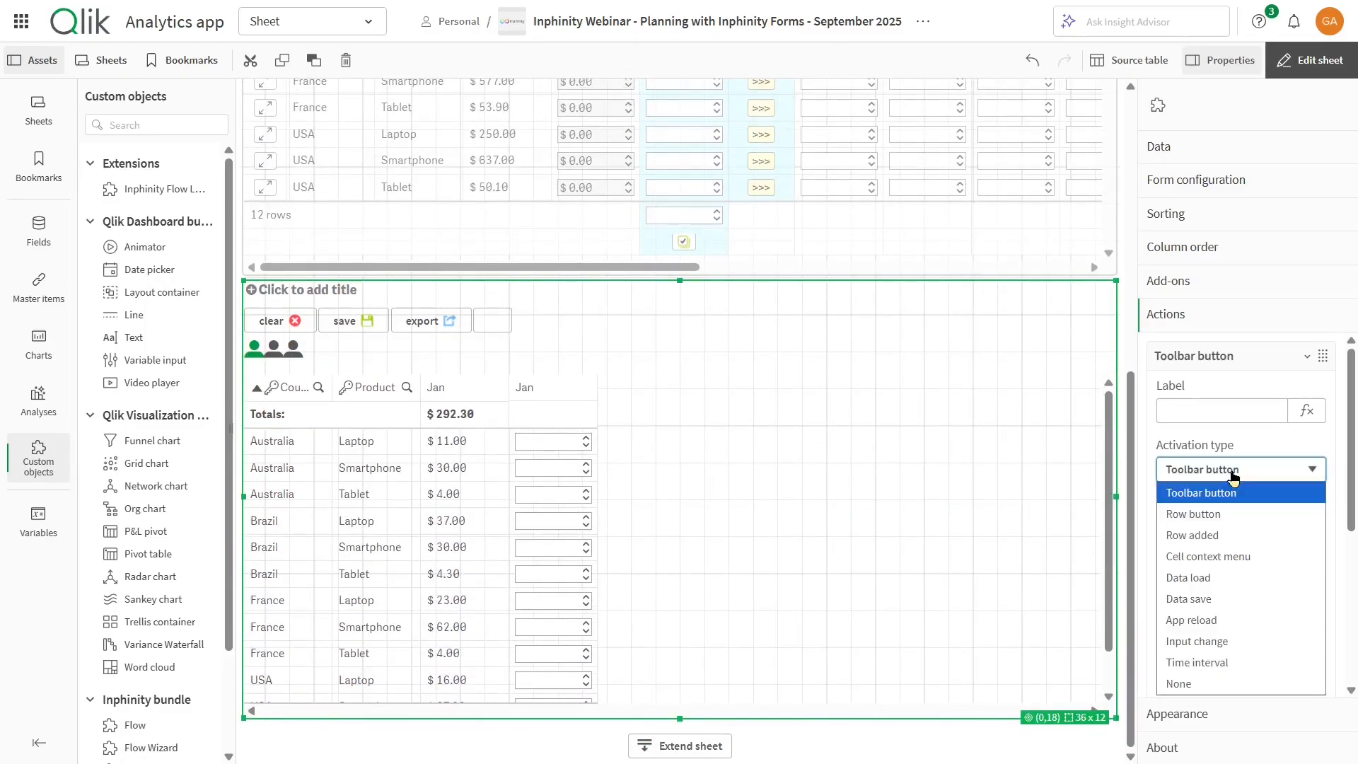
click(1219, 515)
click(1232, 408)
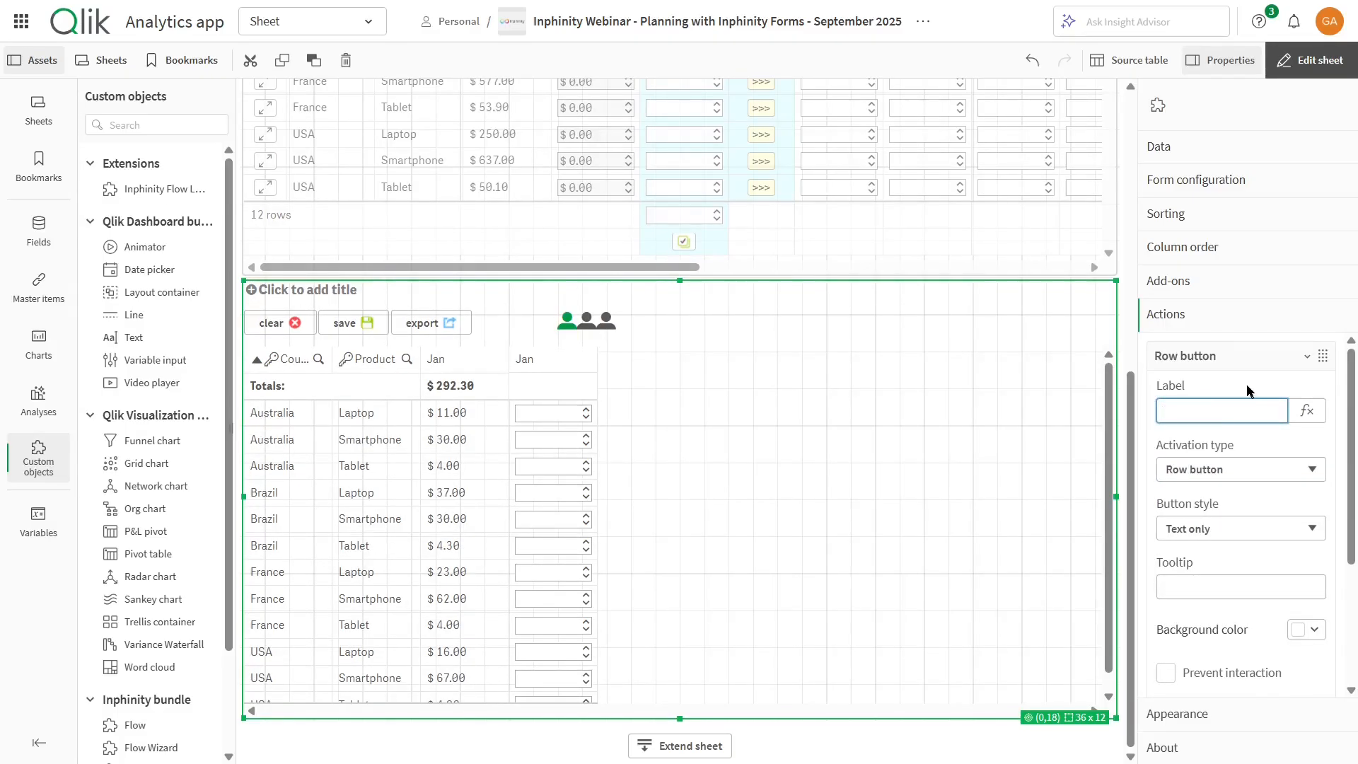
scroll(763, 260, up, 1)
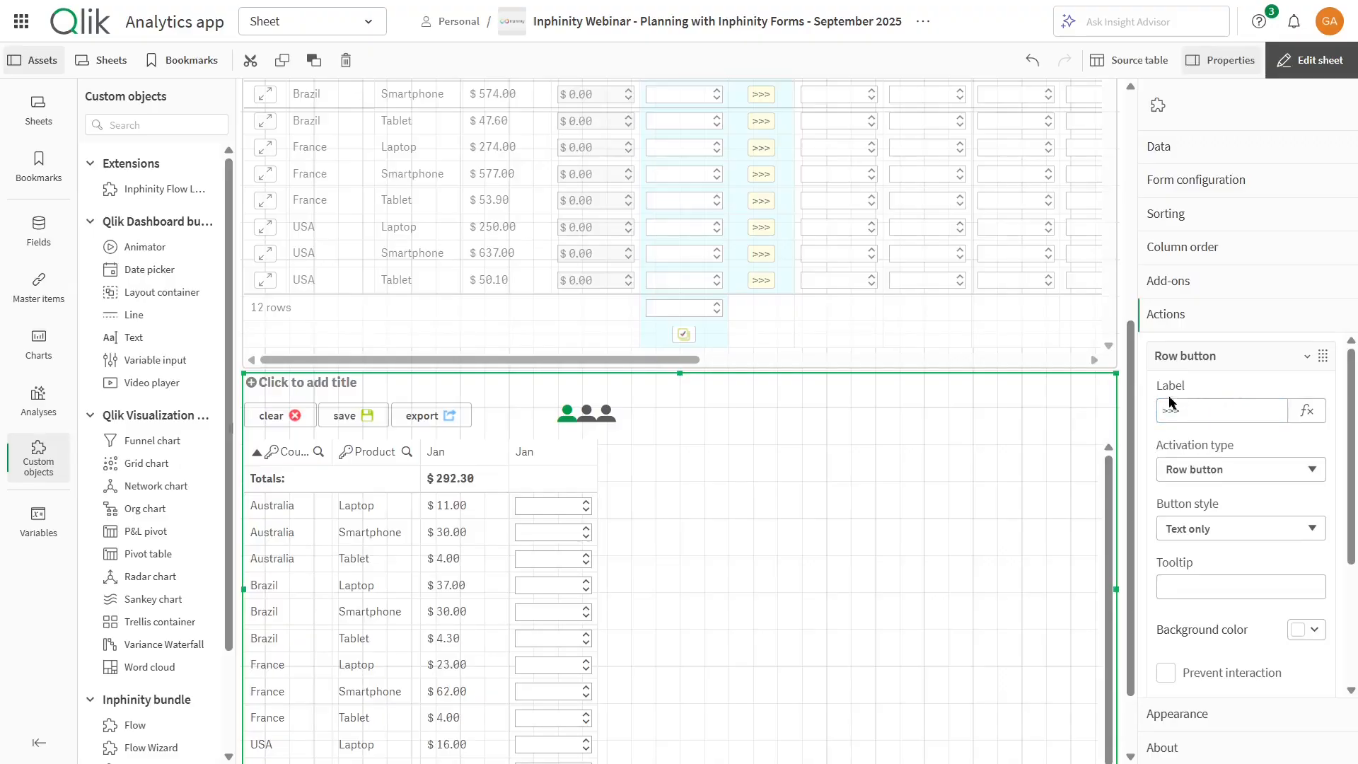
click(1229, 388)
scroll(1227, 375, down, 3)
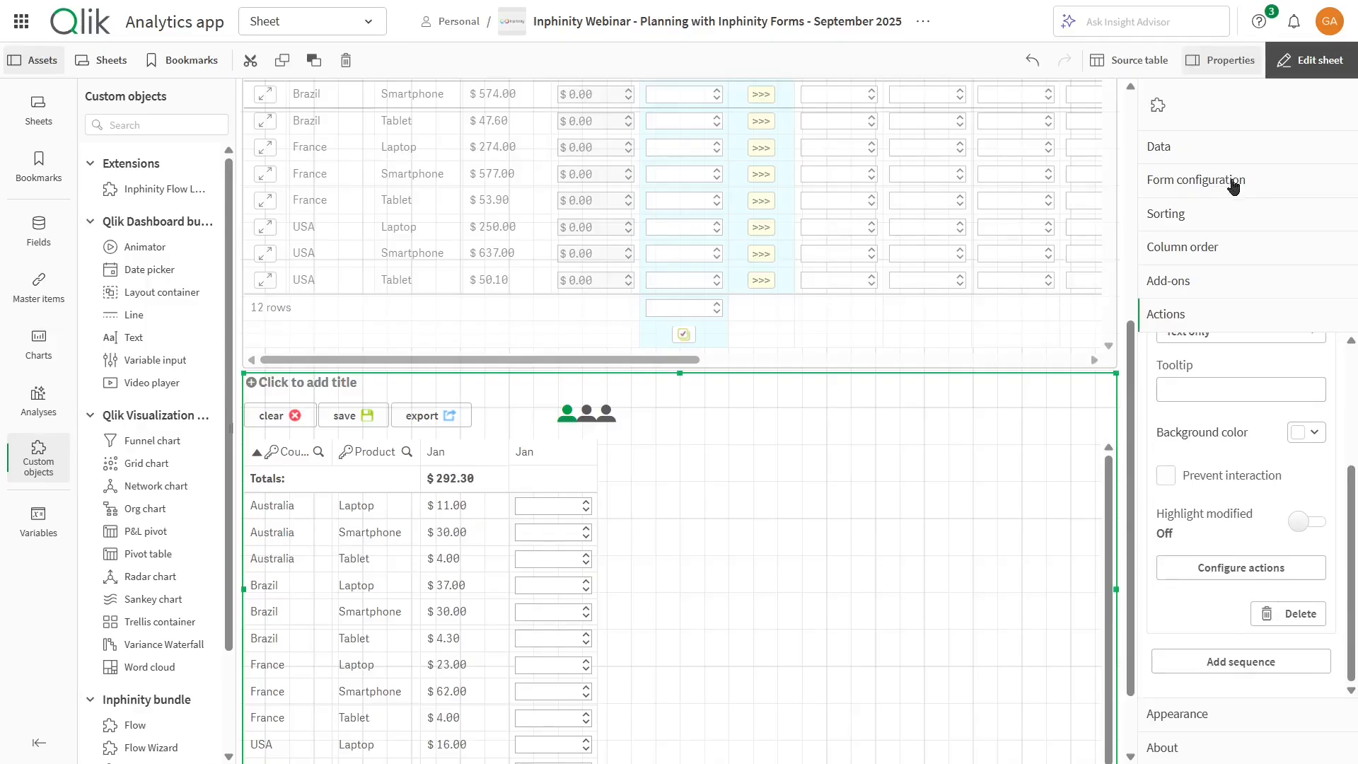
Add an Action button field that runs the >>> action sequence to the converted form, and expand its settings
click(1233, 183)
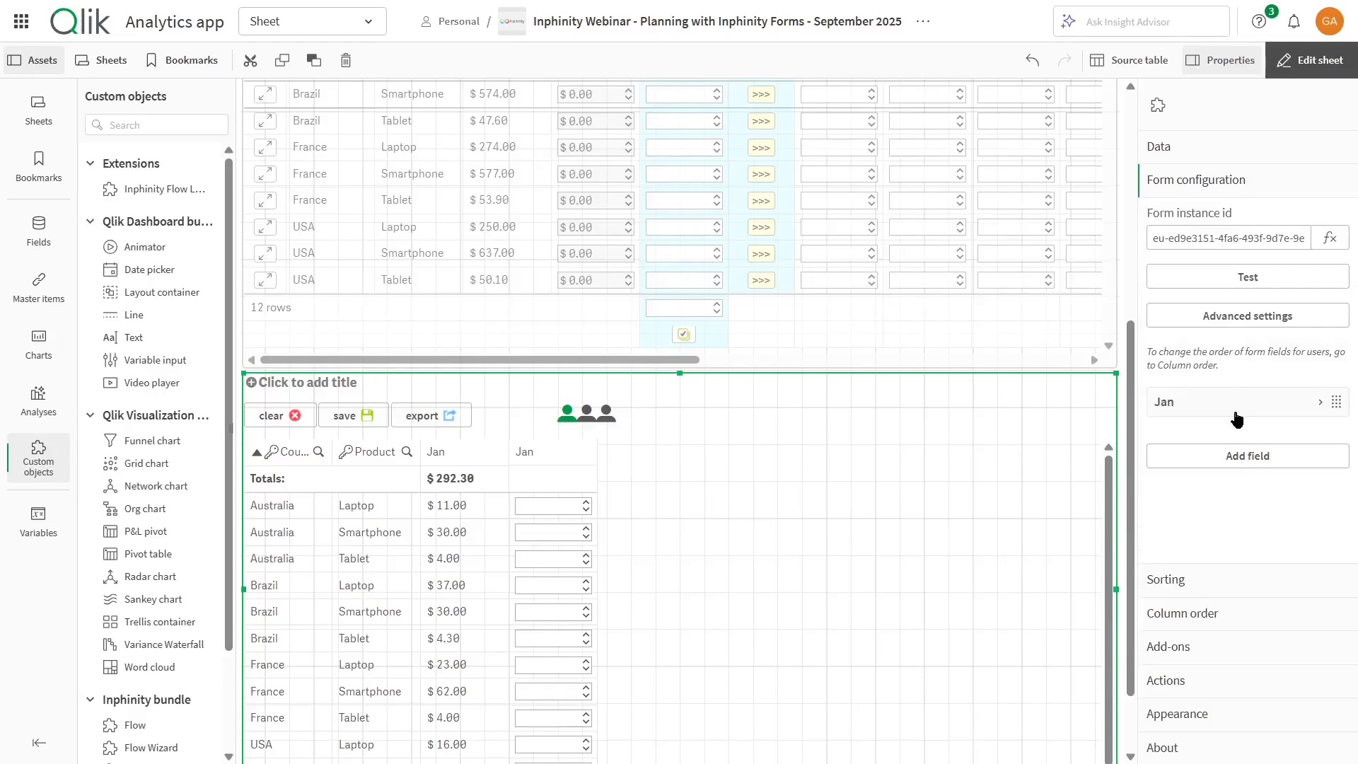
click(1232, 461)
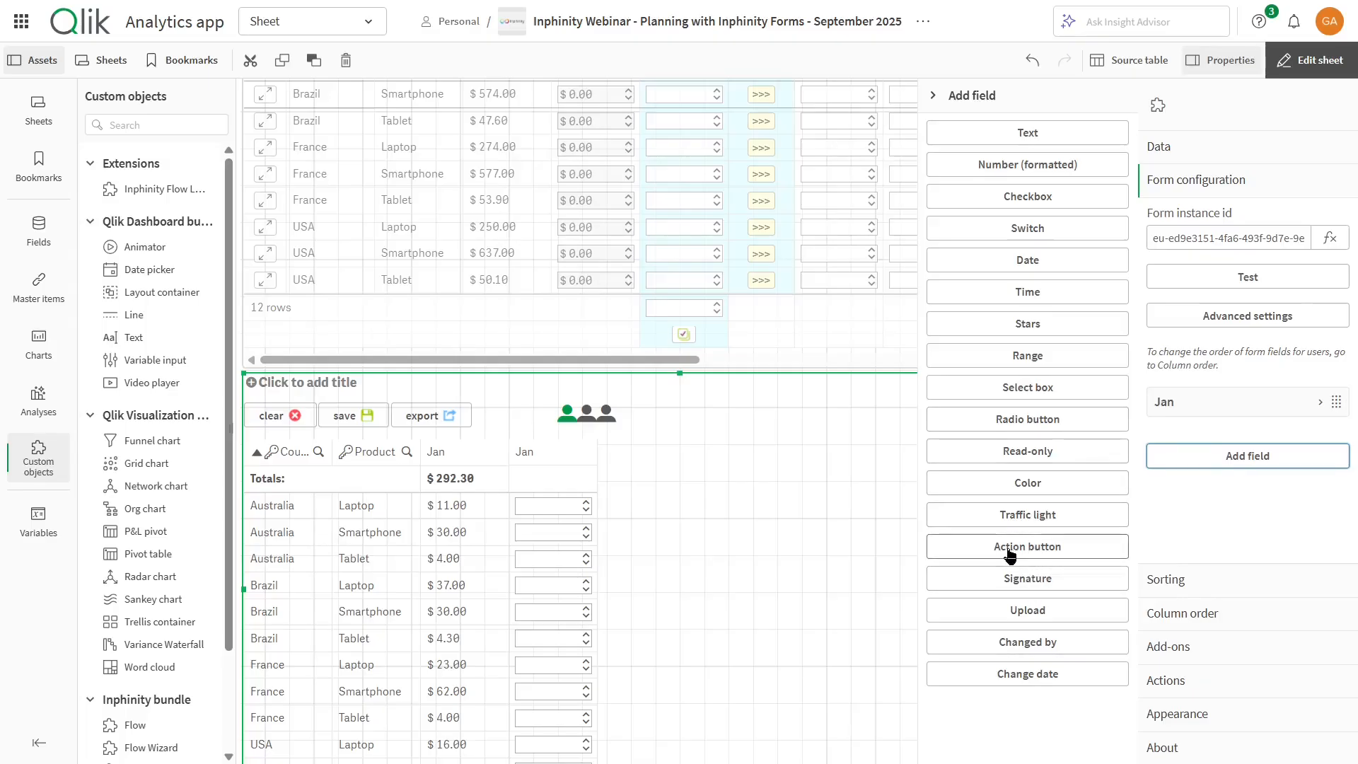
click(1040, 549)
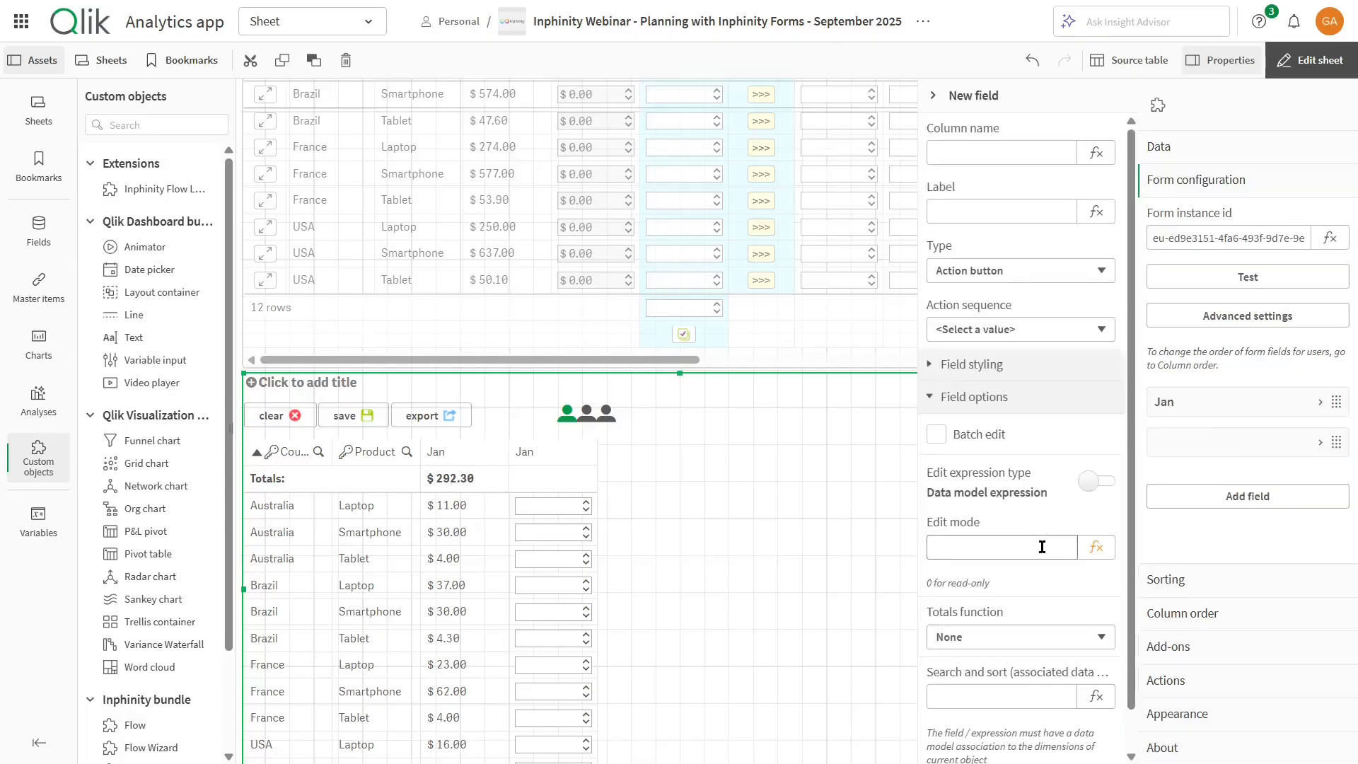
click(1006, 331)
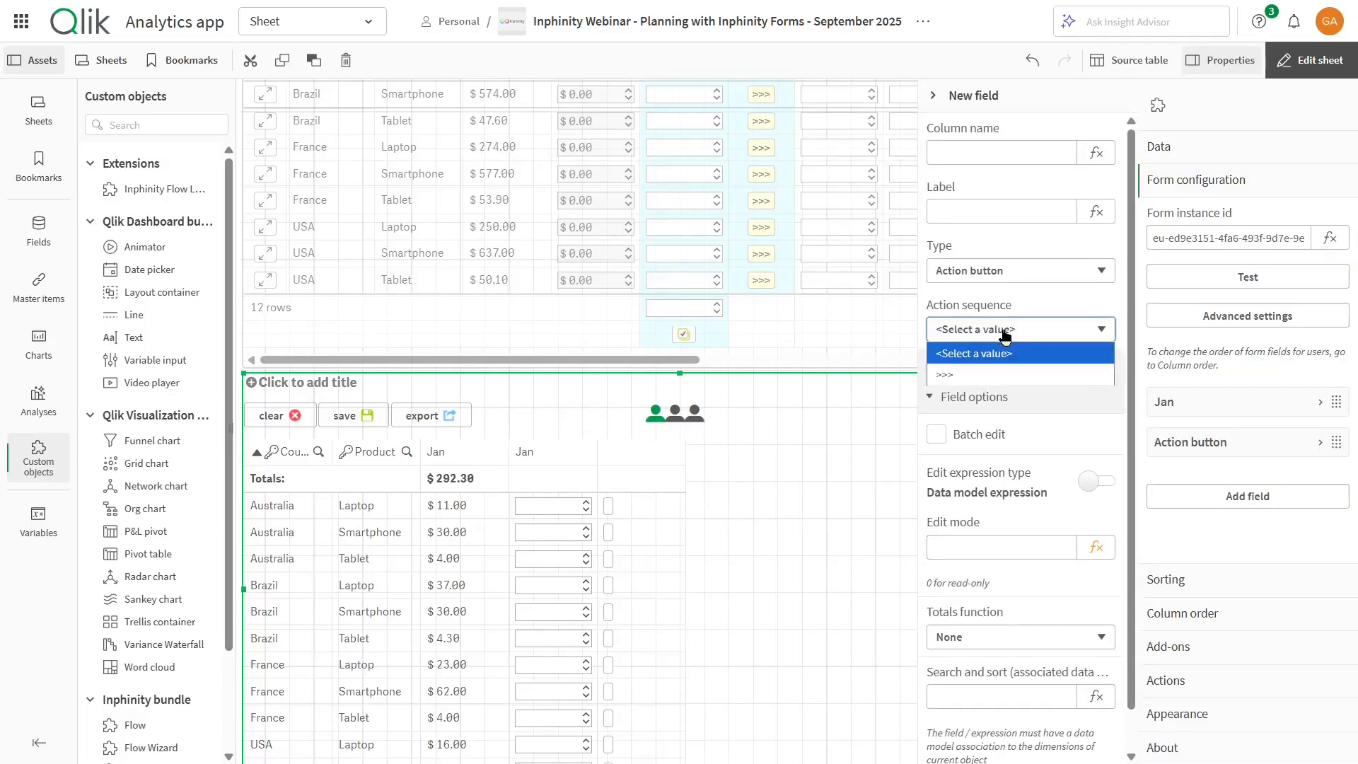
click(967, 377)
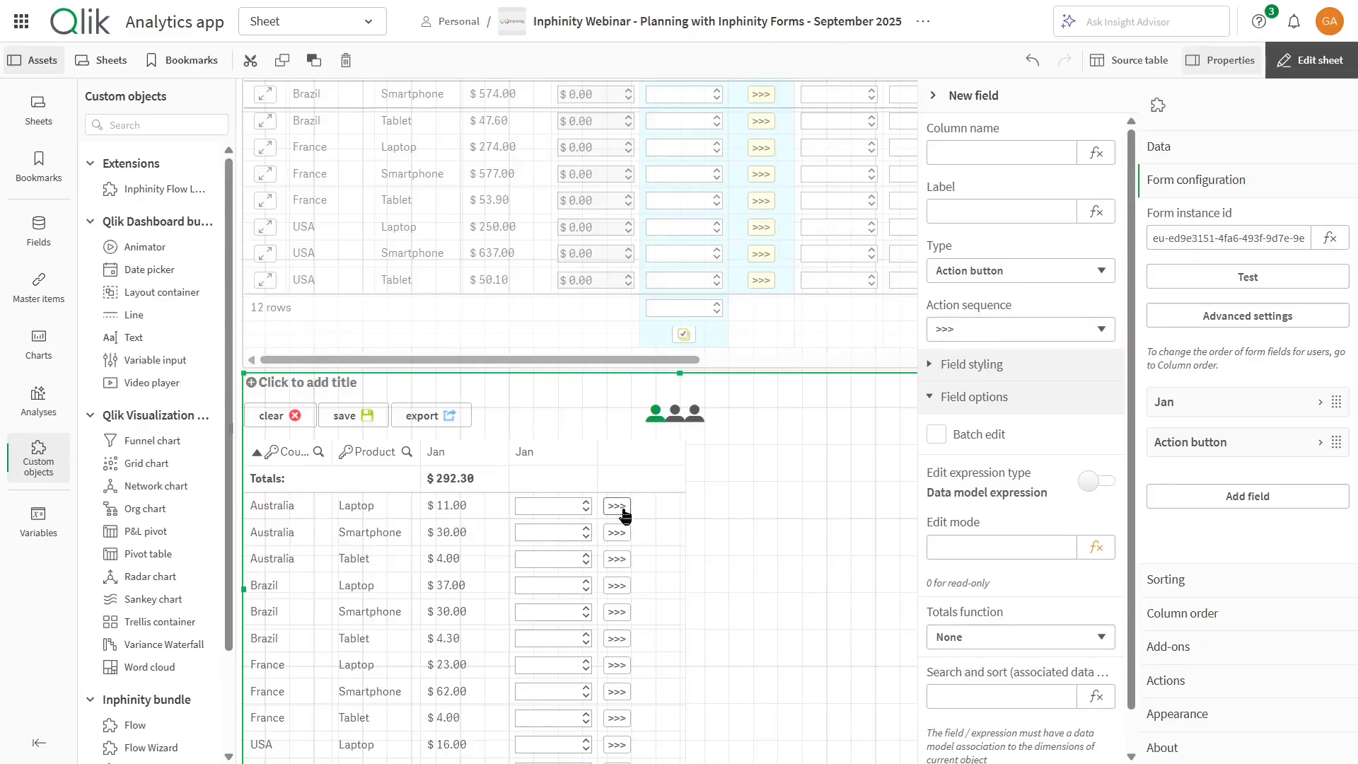
click(989, 99)
click(1217, 442)
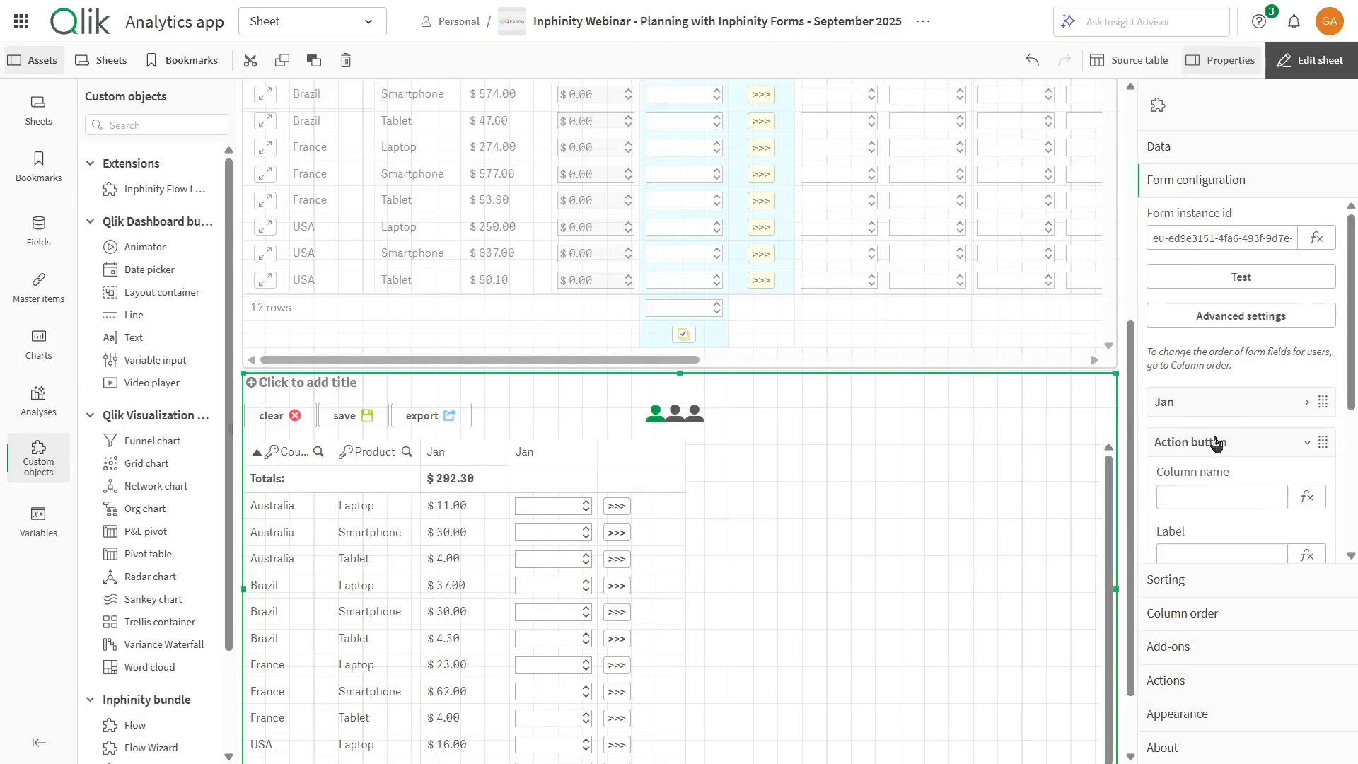
Name the action button field's column button_1, set its label to =chr(10), and collapse its settings
click(1222, 487)
scroll(1224, 495, down, 3)
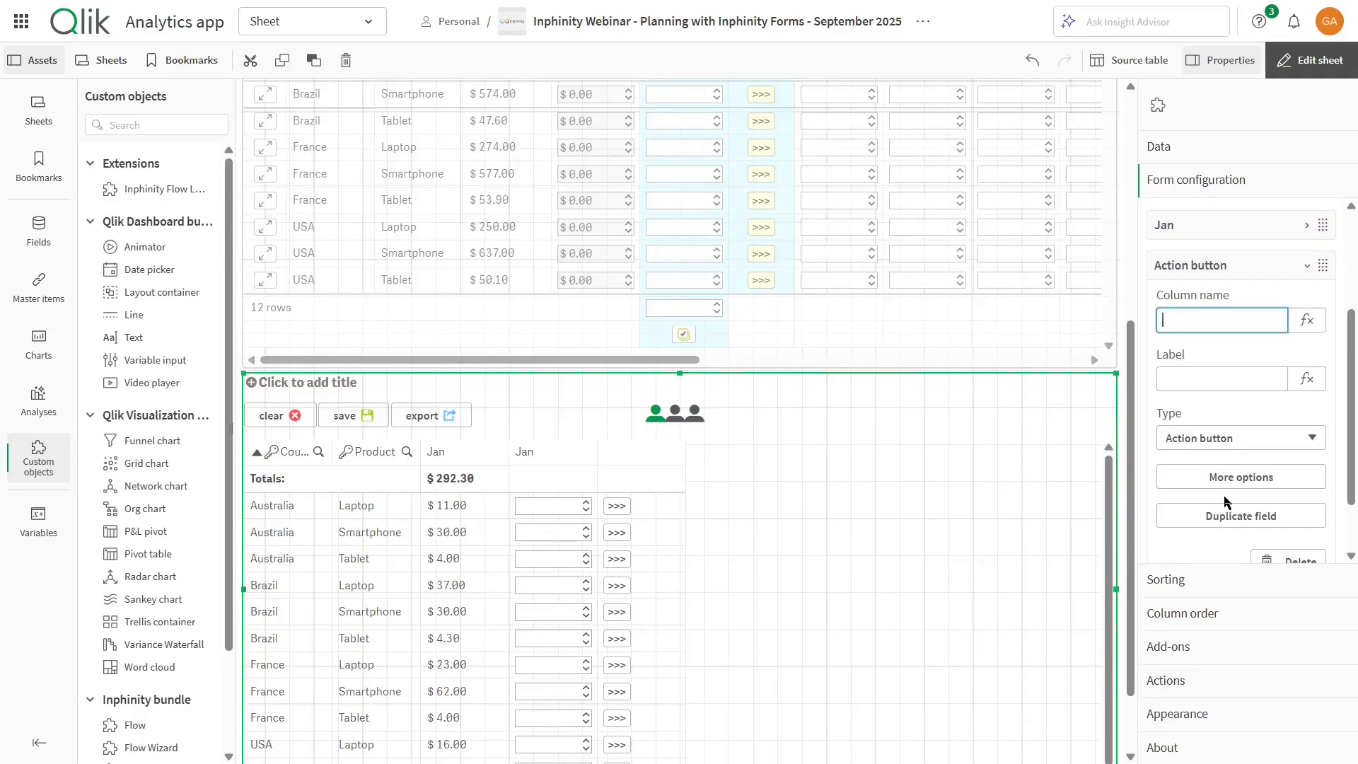
text(button_1)
key(Tab)
text(=ch)
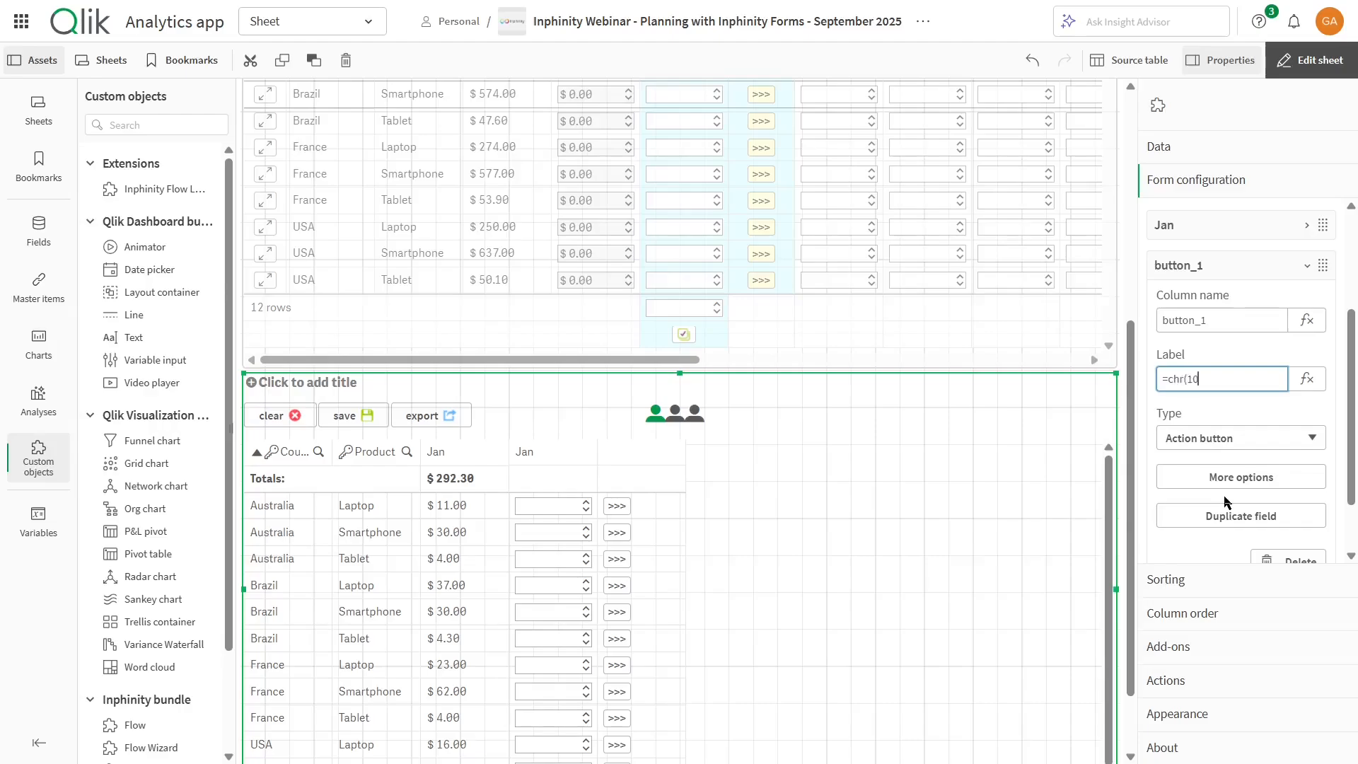
text(r(10))
key(Tab)
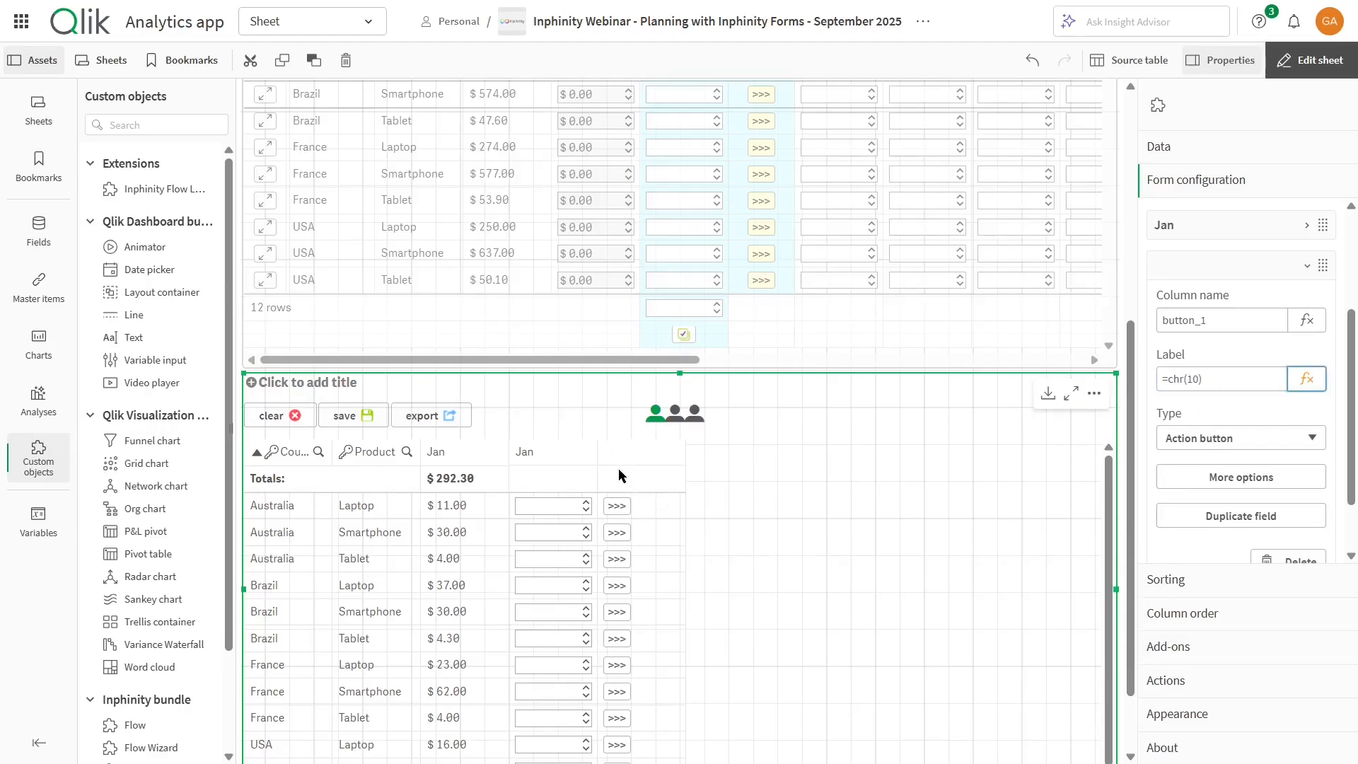
click(1237, 272)
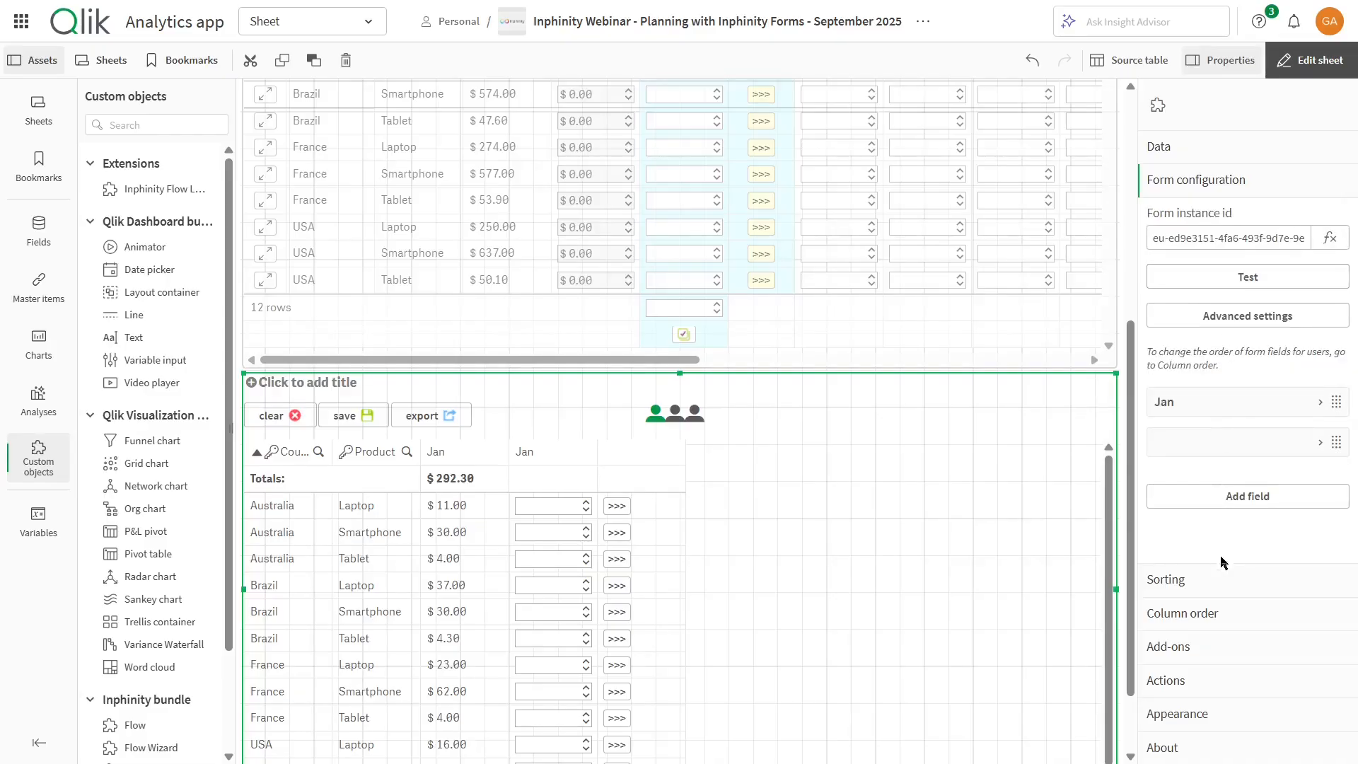
Add a Set cell value action to the >>> action sequence
click(1198, 679)
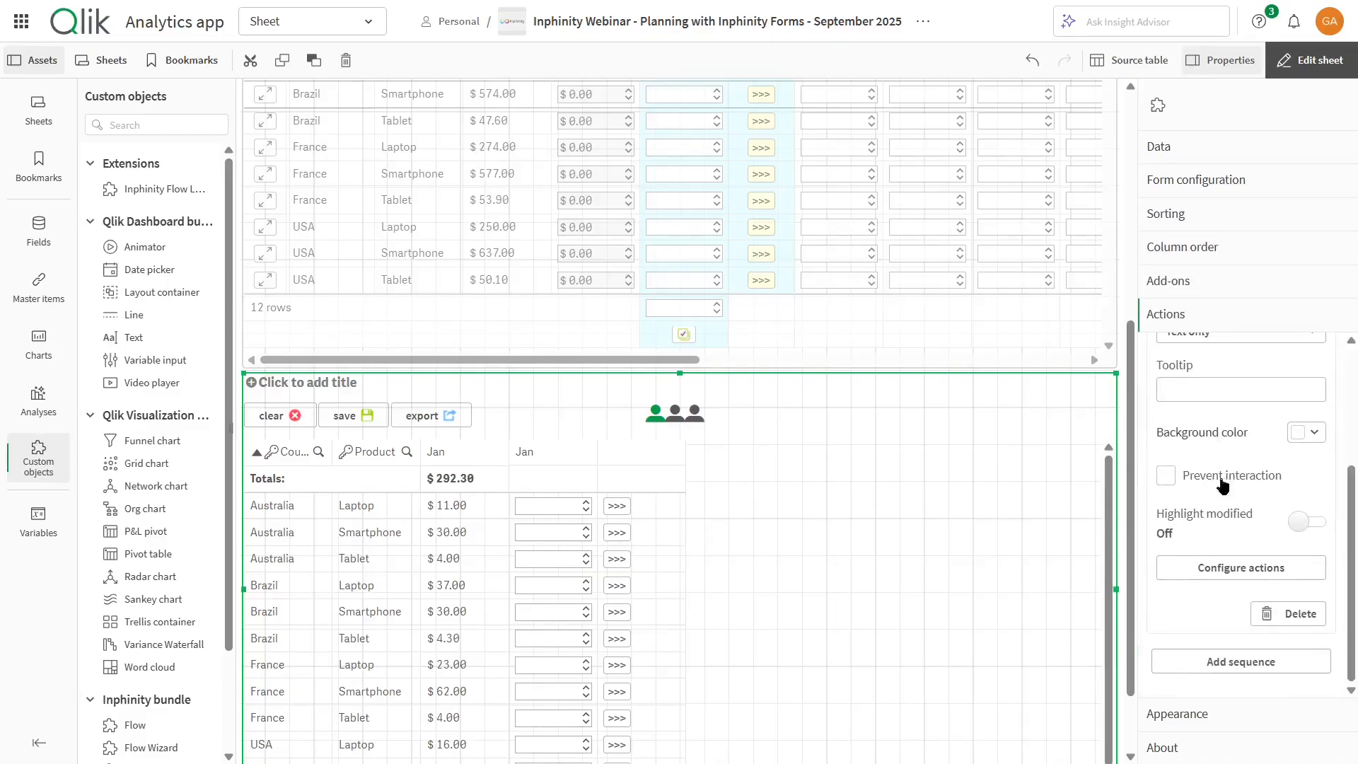
scroll(1252, 557, up, 3)
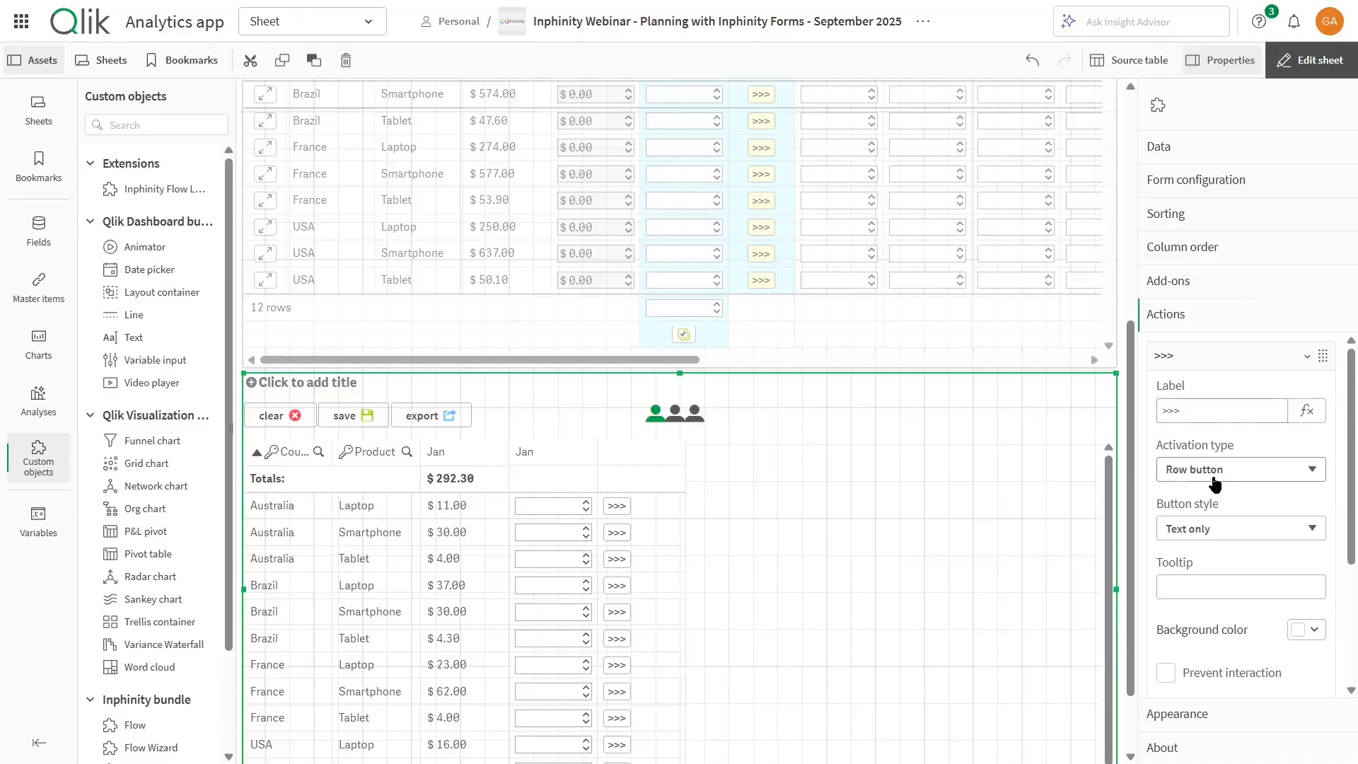
scroll(1215, 484, down, 3)
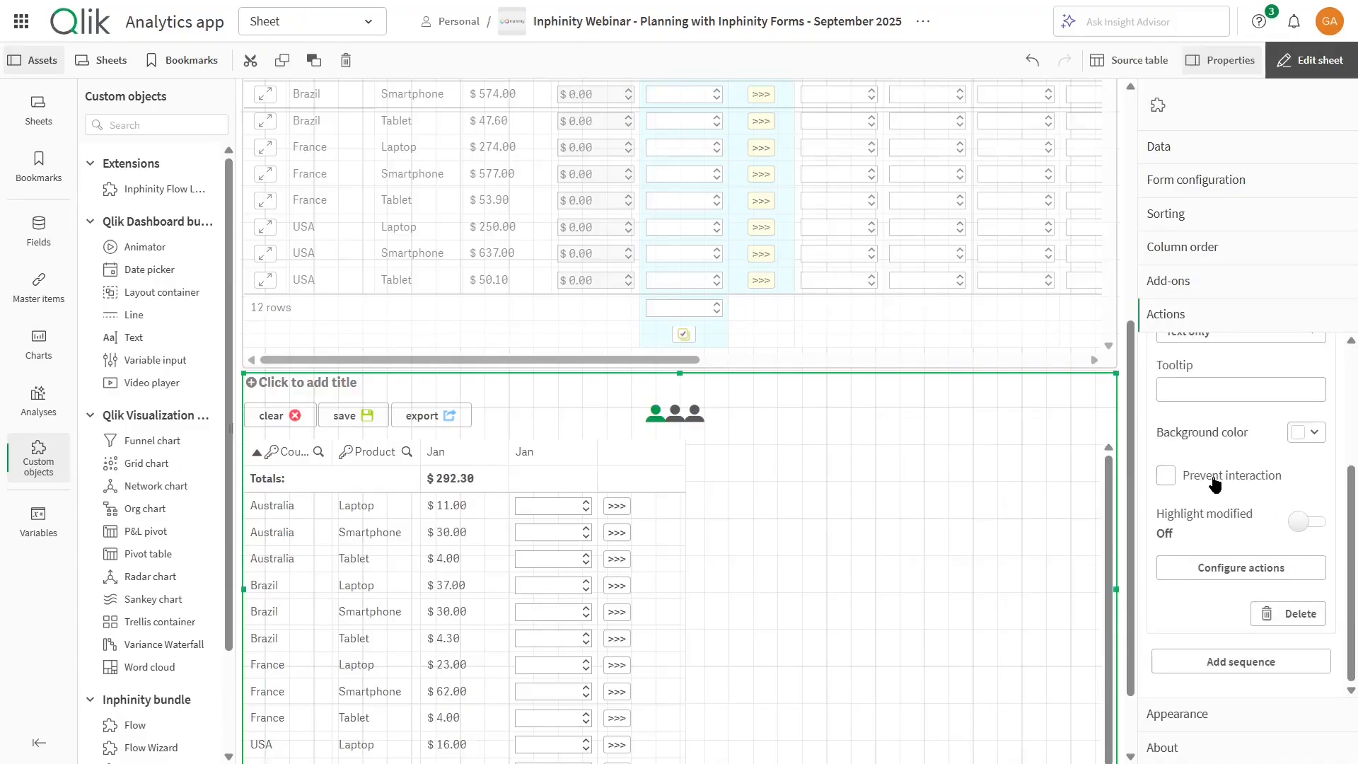
click(1225, 570)
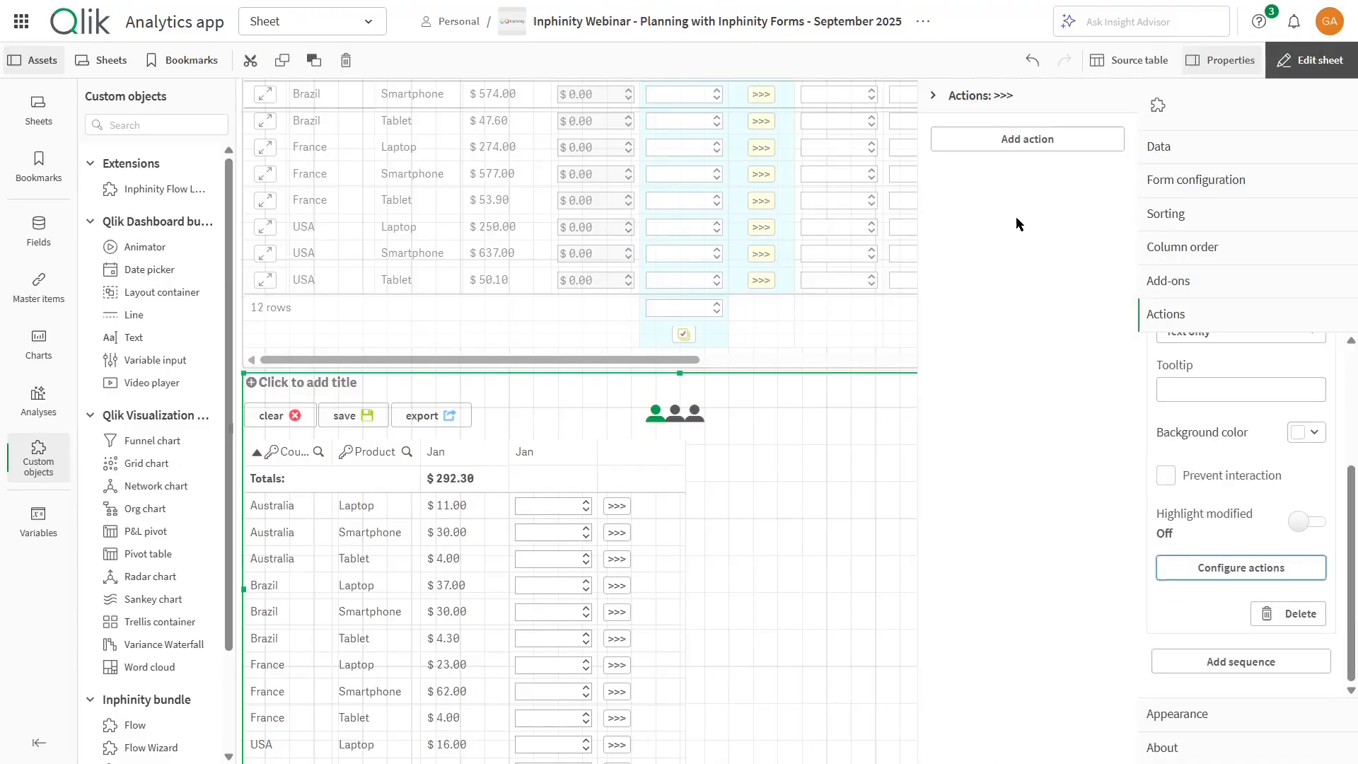
click(1026, 144)
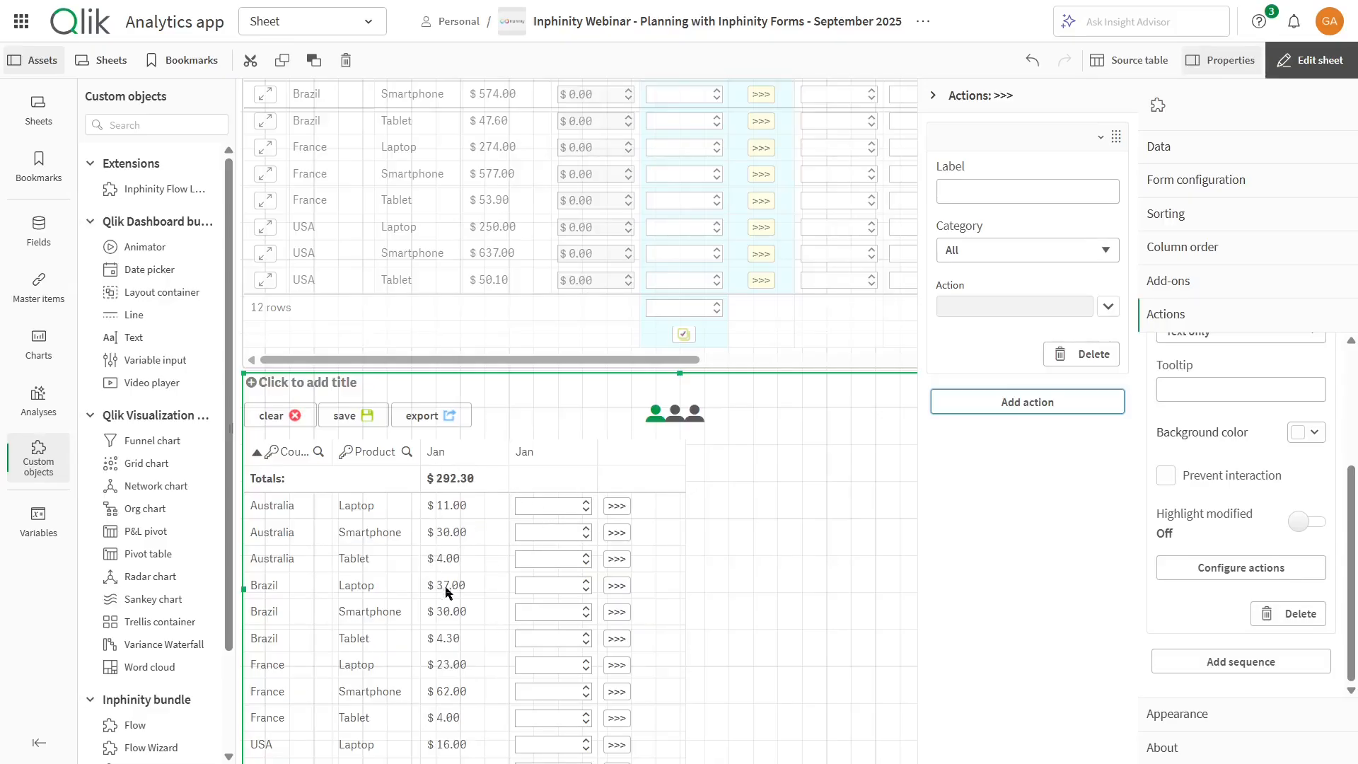
click(1108, 306)
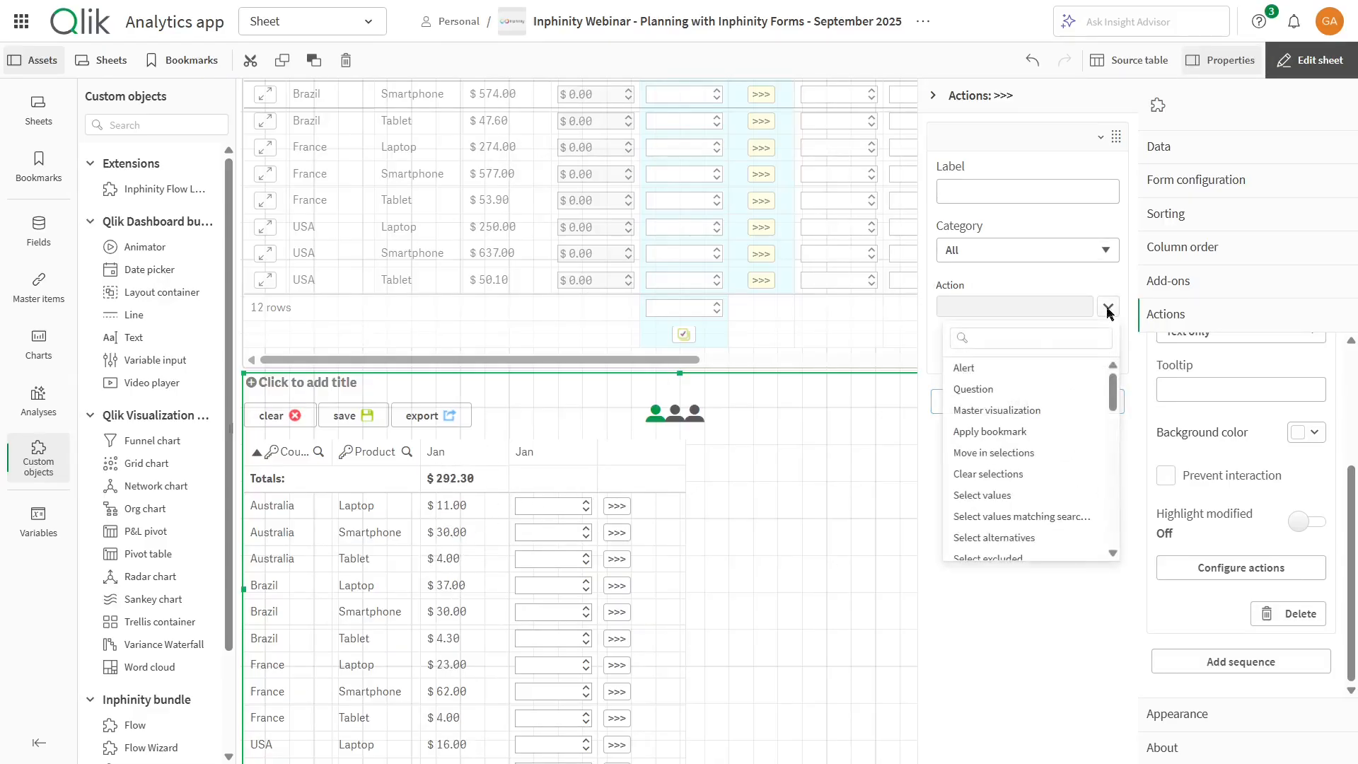
click(1039, 332)
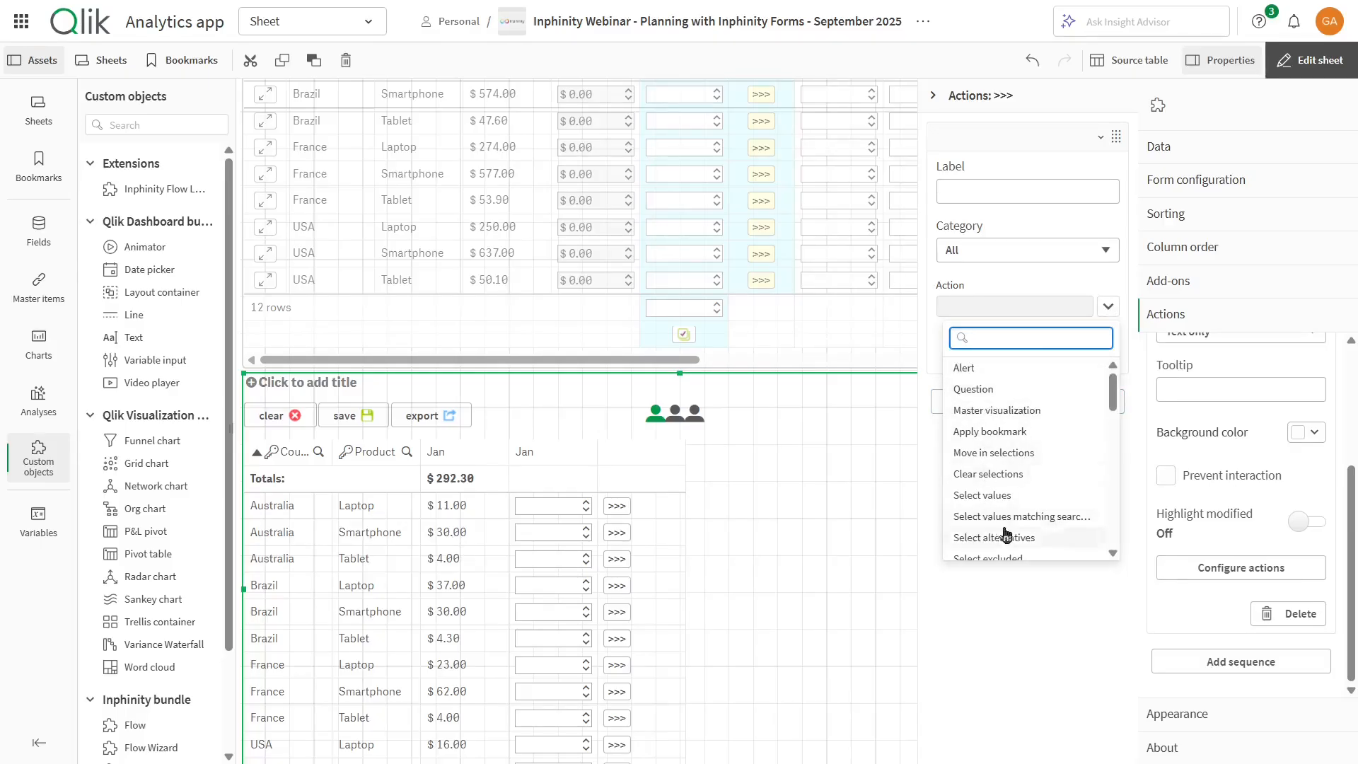
text(set)
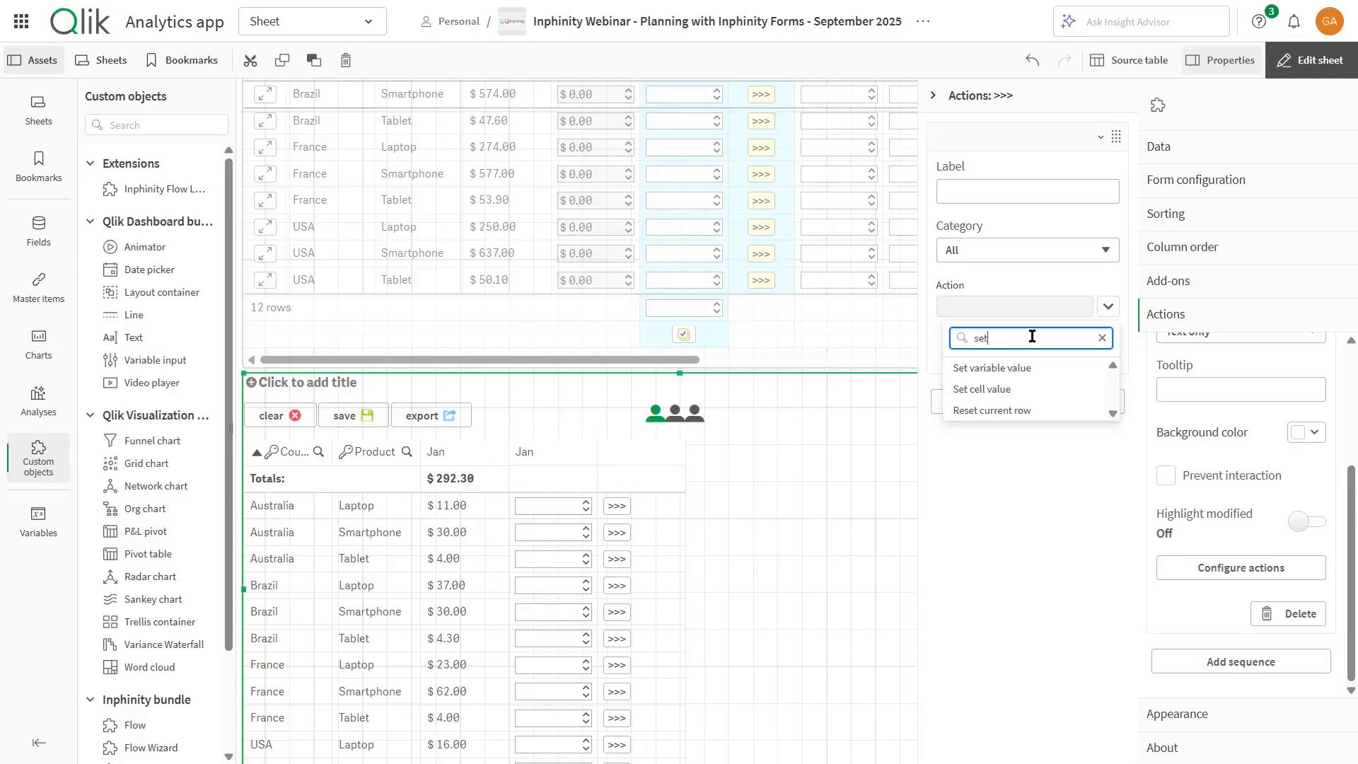
click(999, 391)
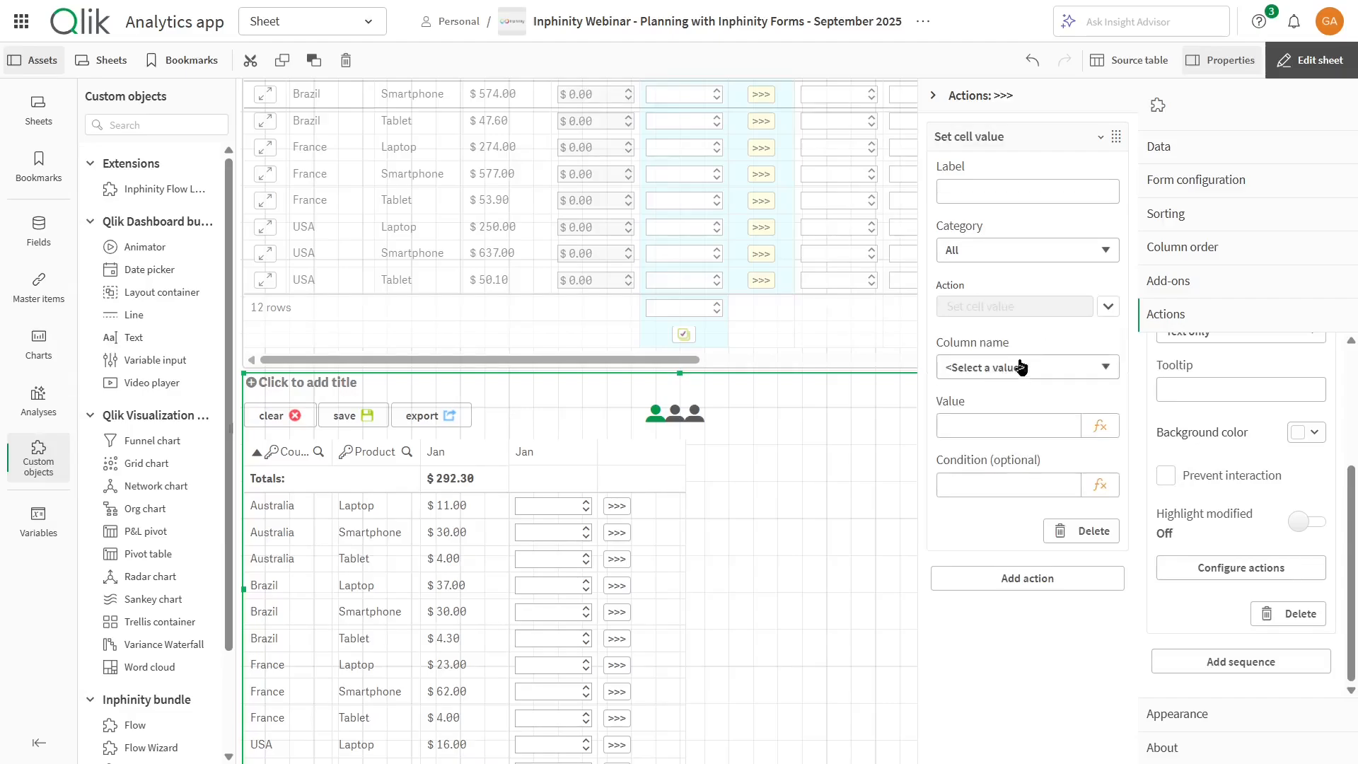
Make the Set cell value action target the Jan column with a value of 10
click(998, 369)
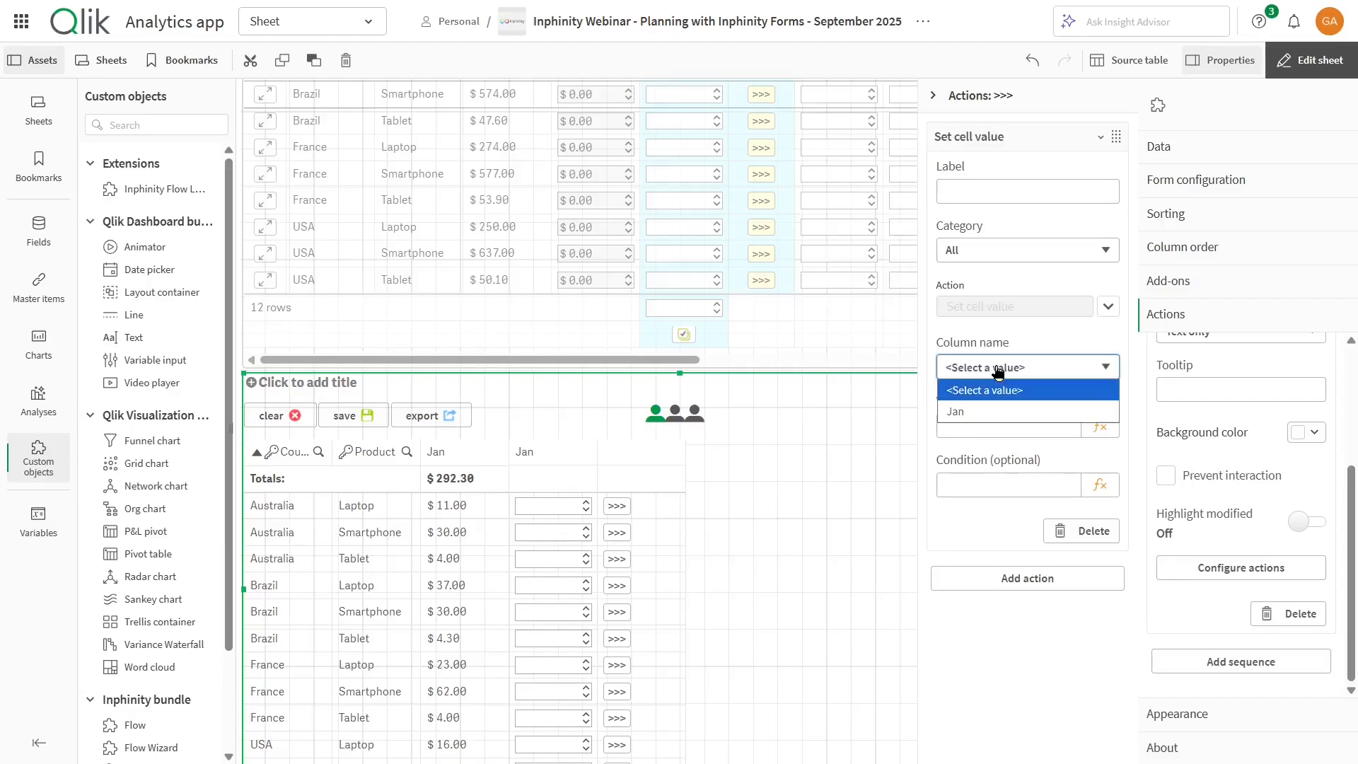
click(970, 411)
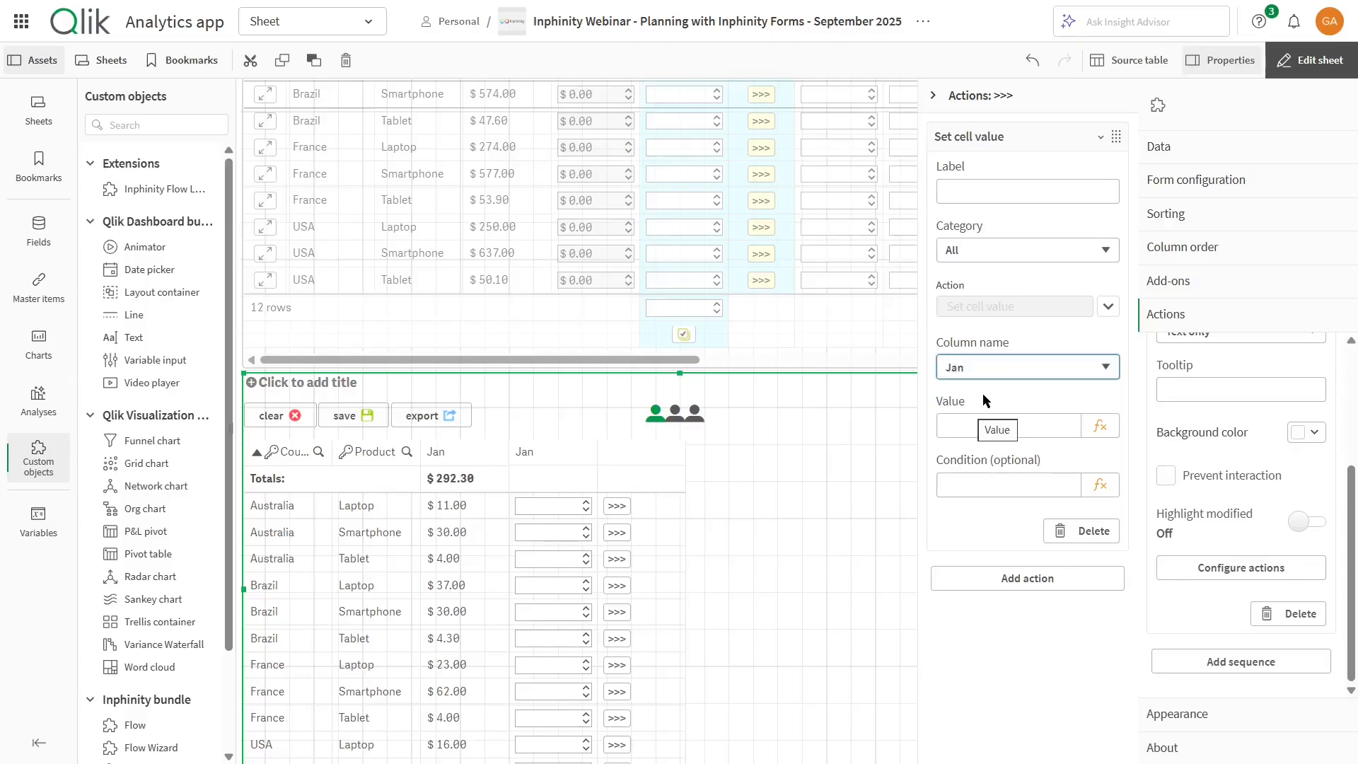
click(989, 426)
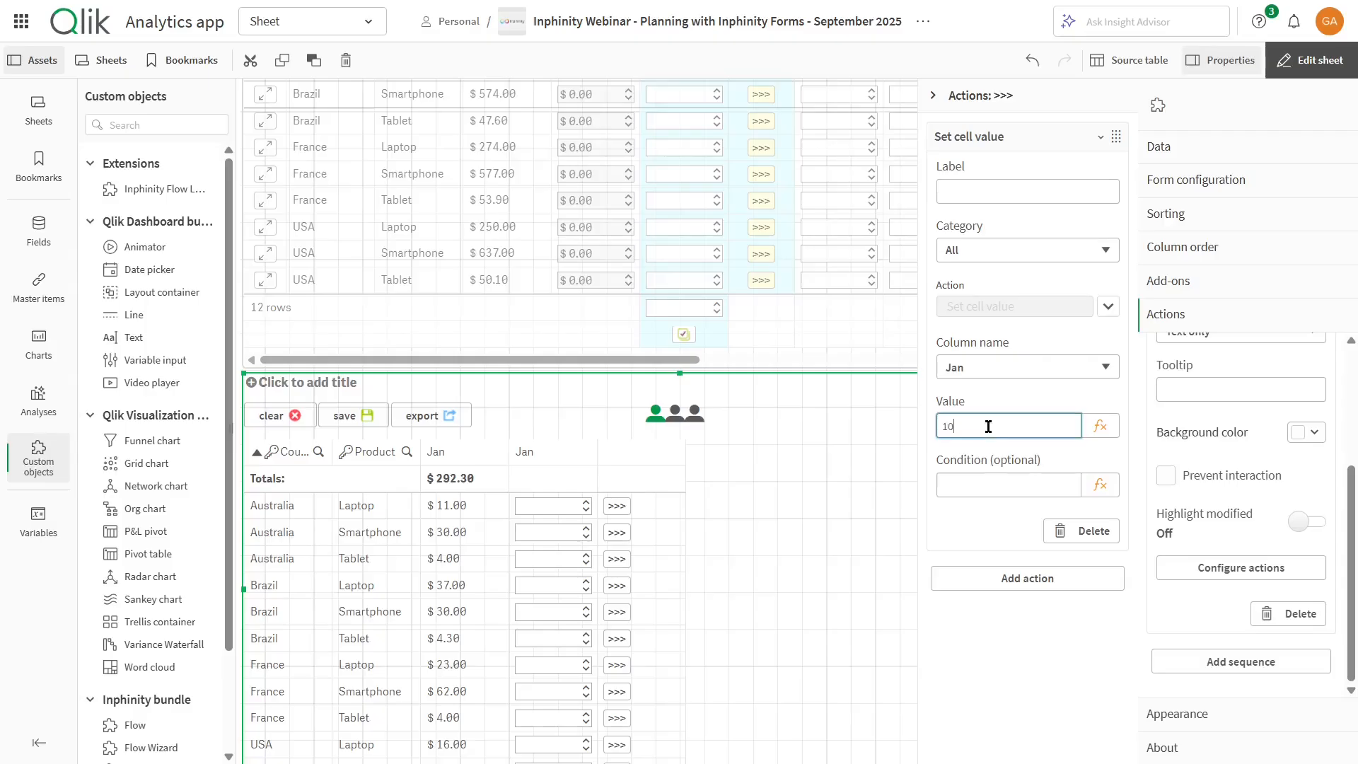
click(1007, 410)
Test the >>> button on the Australia Laptop, Australia Smartphone and Brazil Smartphone rows, and clear the unsaved entries
click(620, 506)
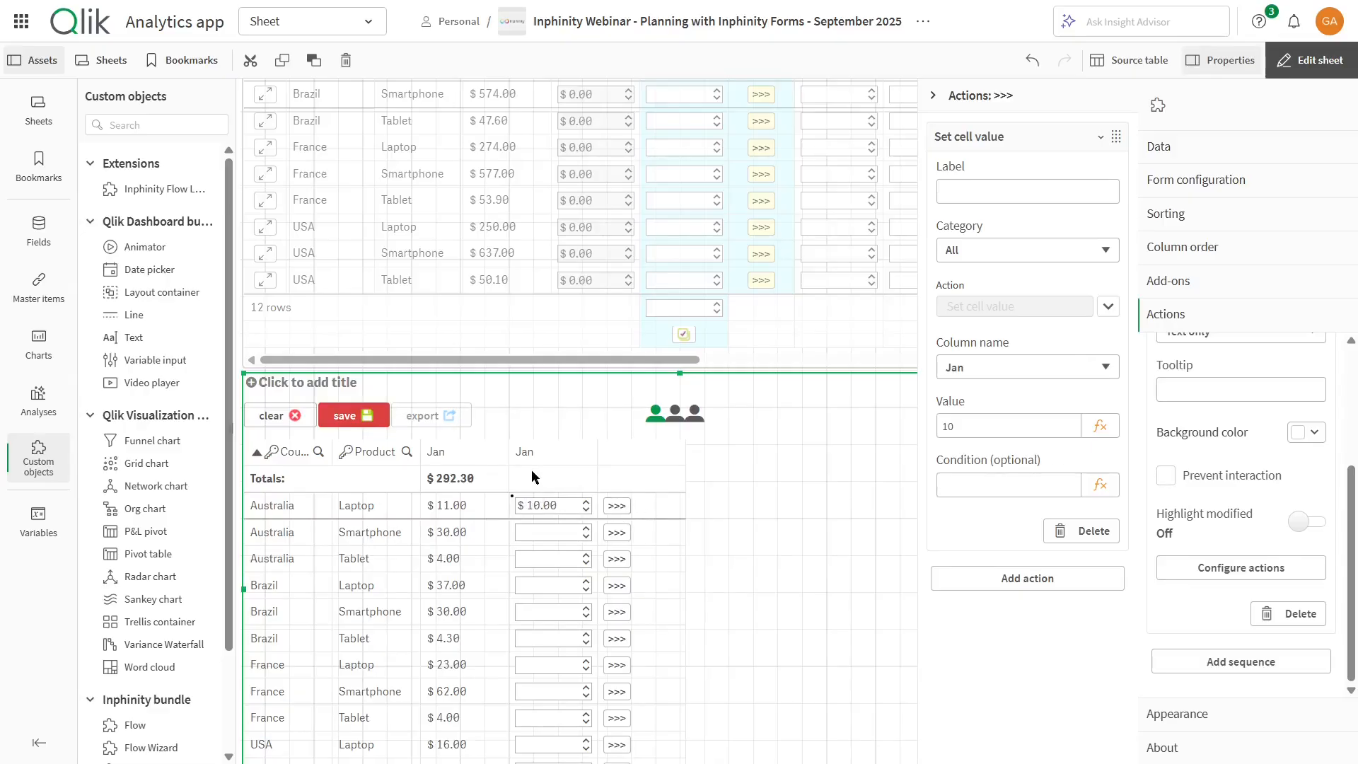
click(617, 532)
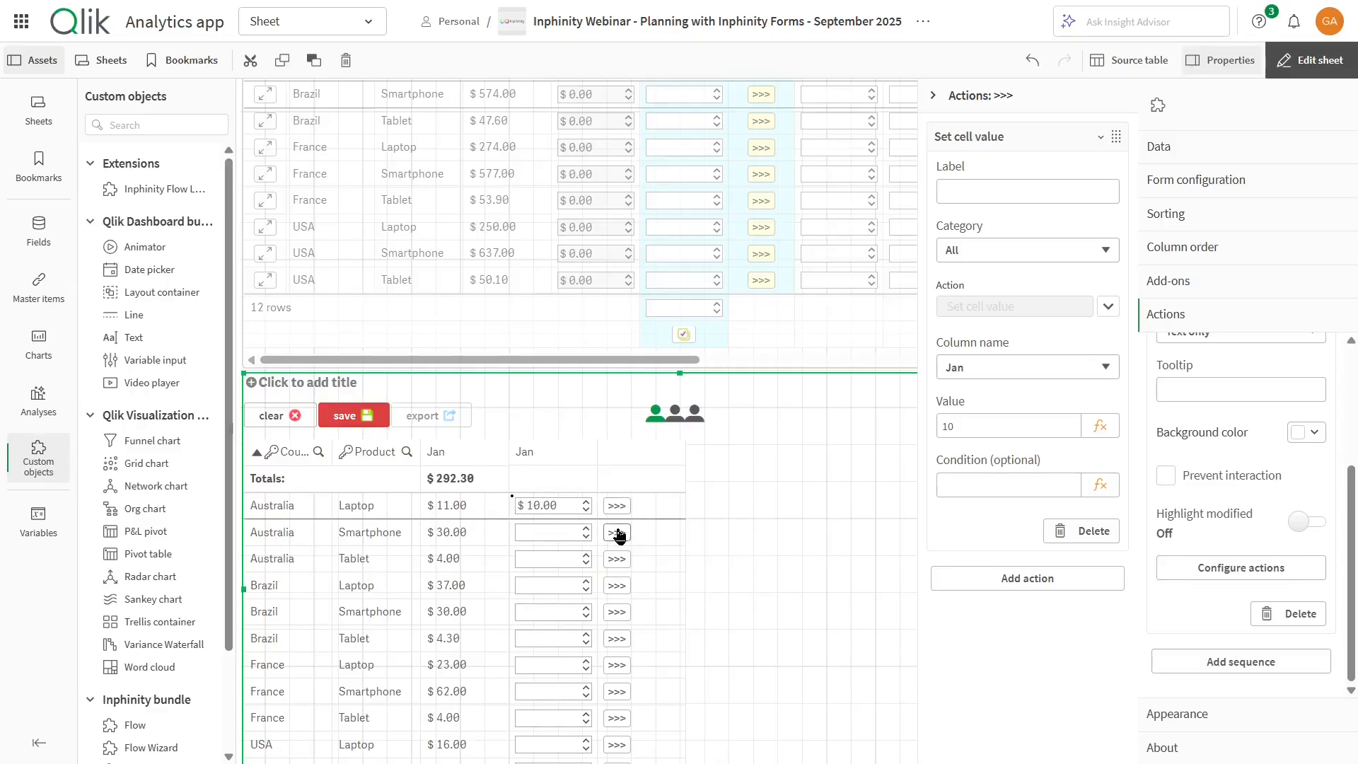
click(617, 613)
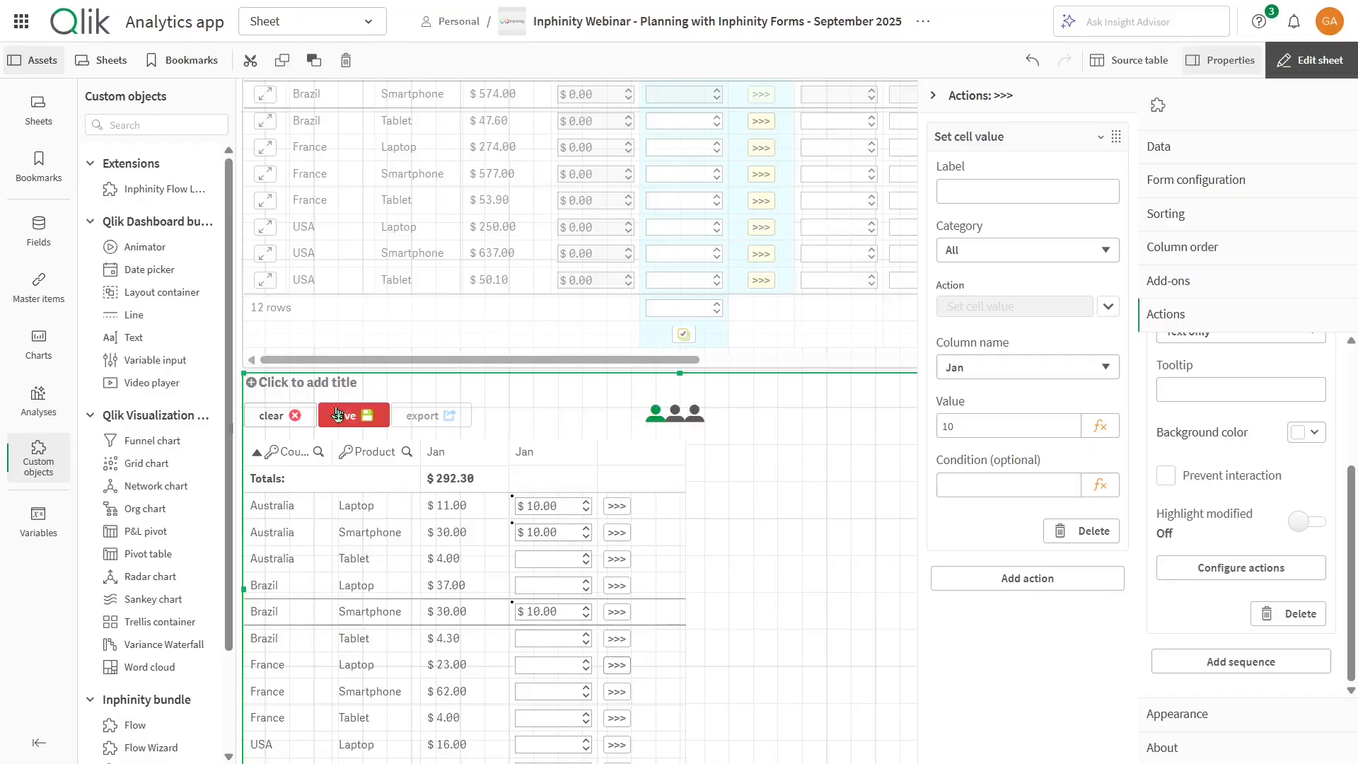
click(281, 423)
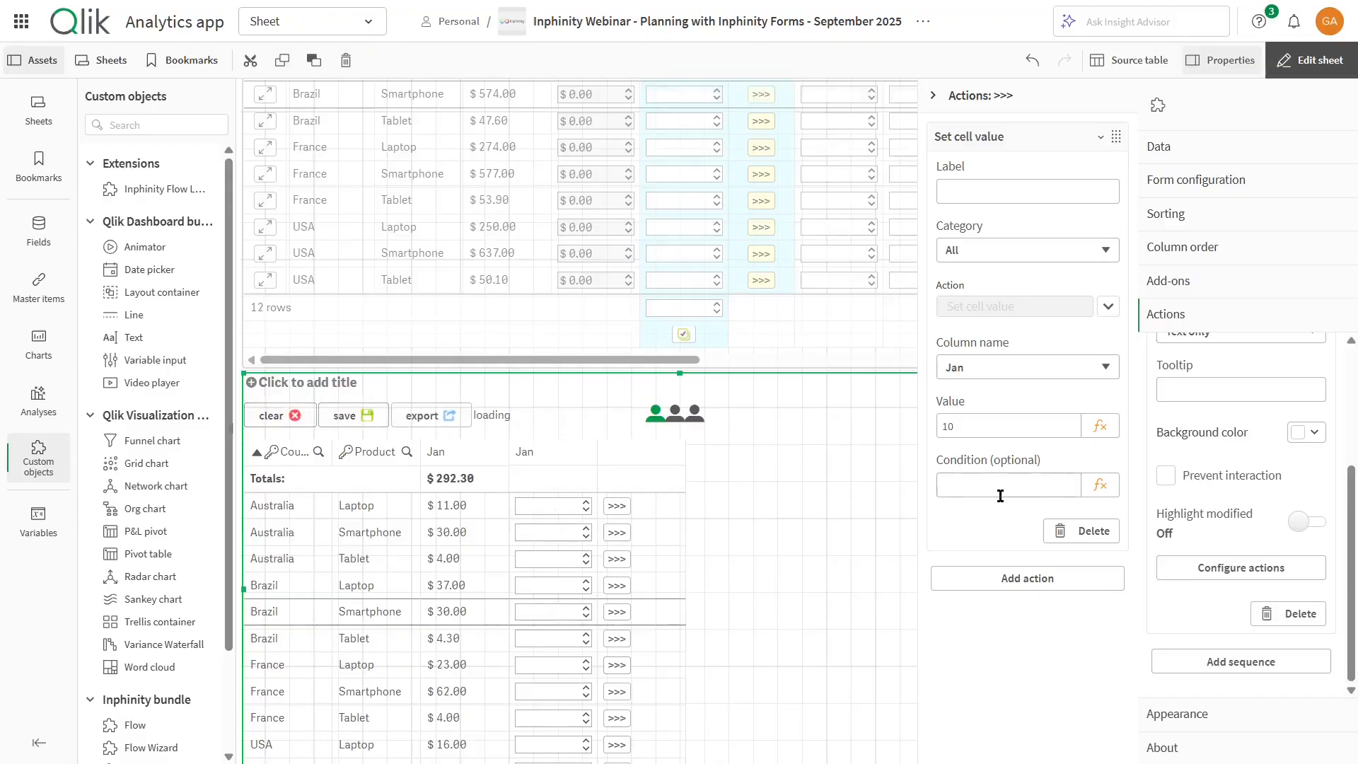
Close the action settings and move the unlabelled button column ahead of the editable Jan column in the column order
click(1061, 137)
click(1060, 106)
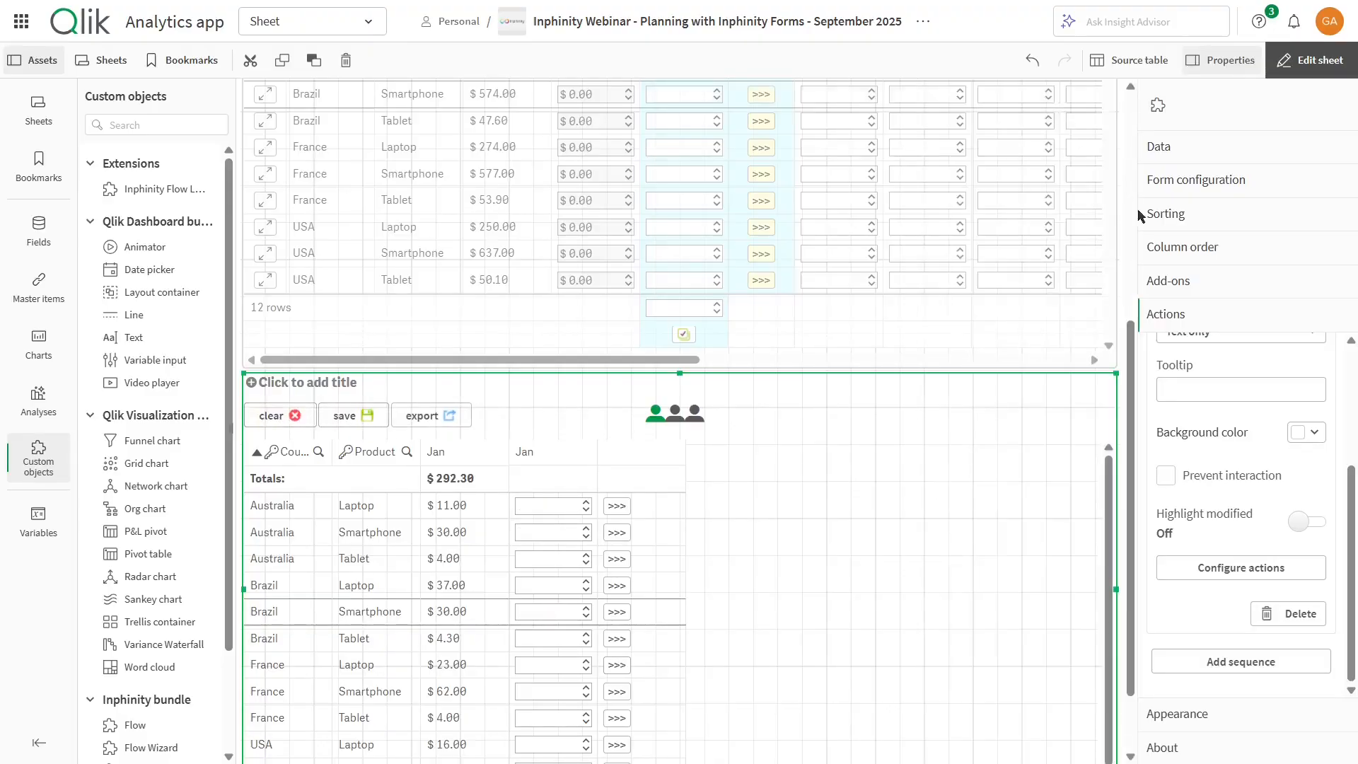
click(1231, 251)
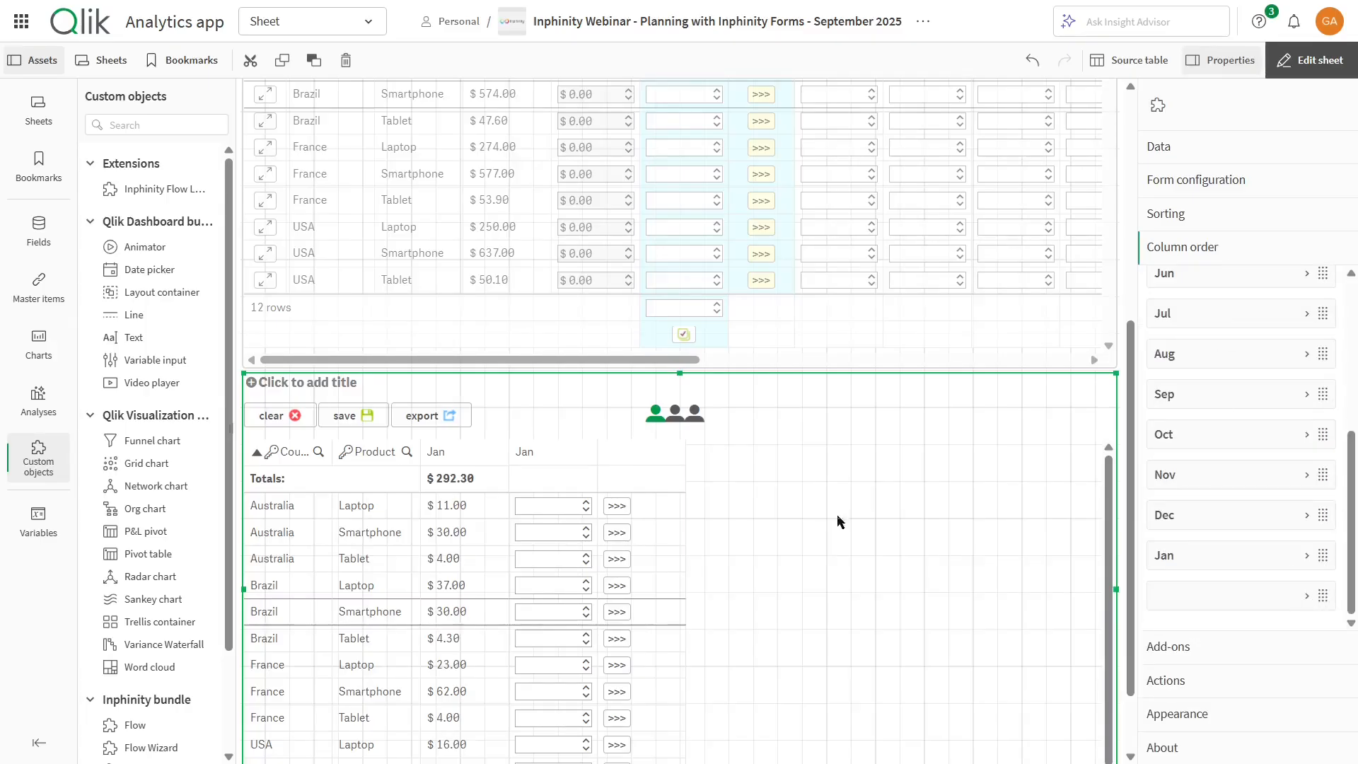
drag(1323, 596, 1326, 550)
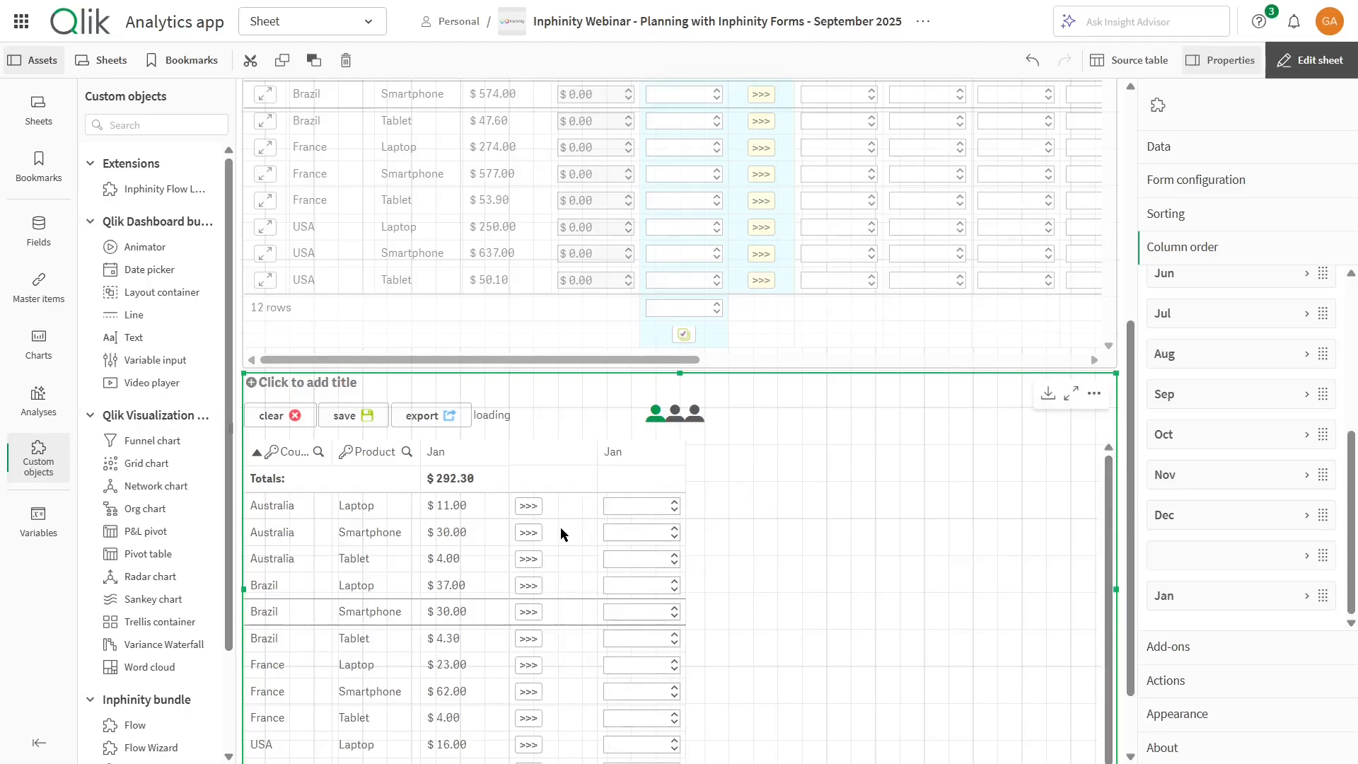
Set the button_1 field's column width to 70 pixels and its text alignment to Center
click(1237, 182)
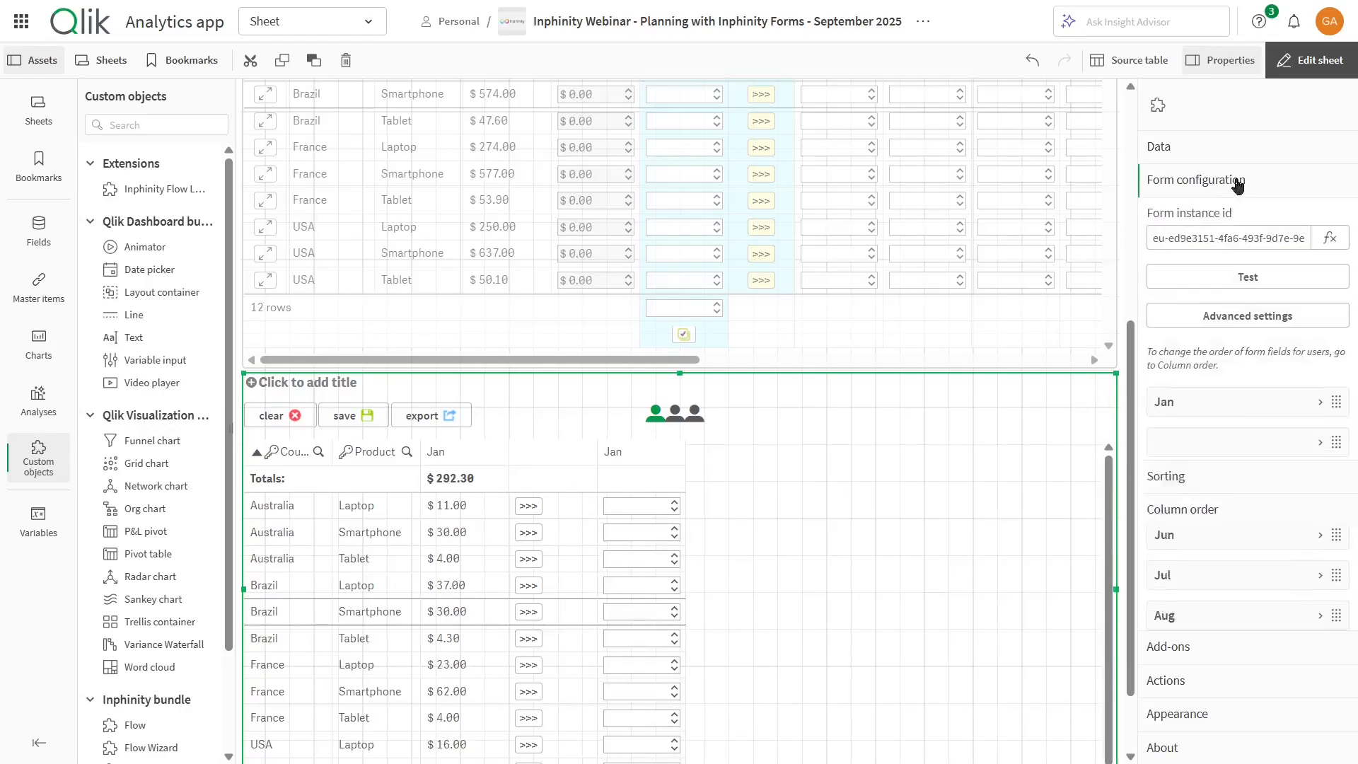
click(1235, 453)
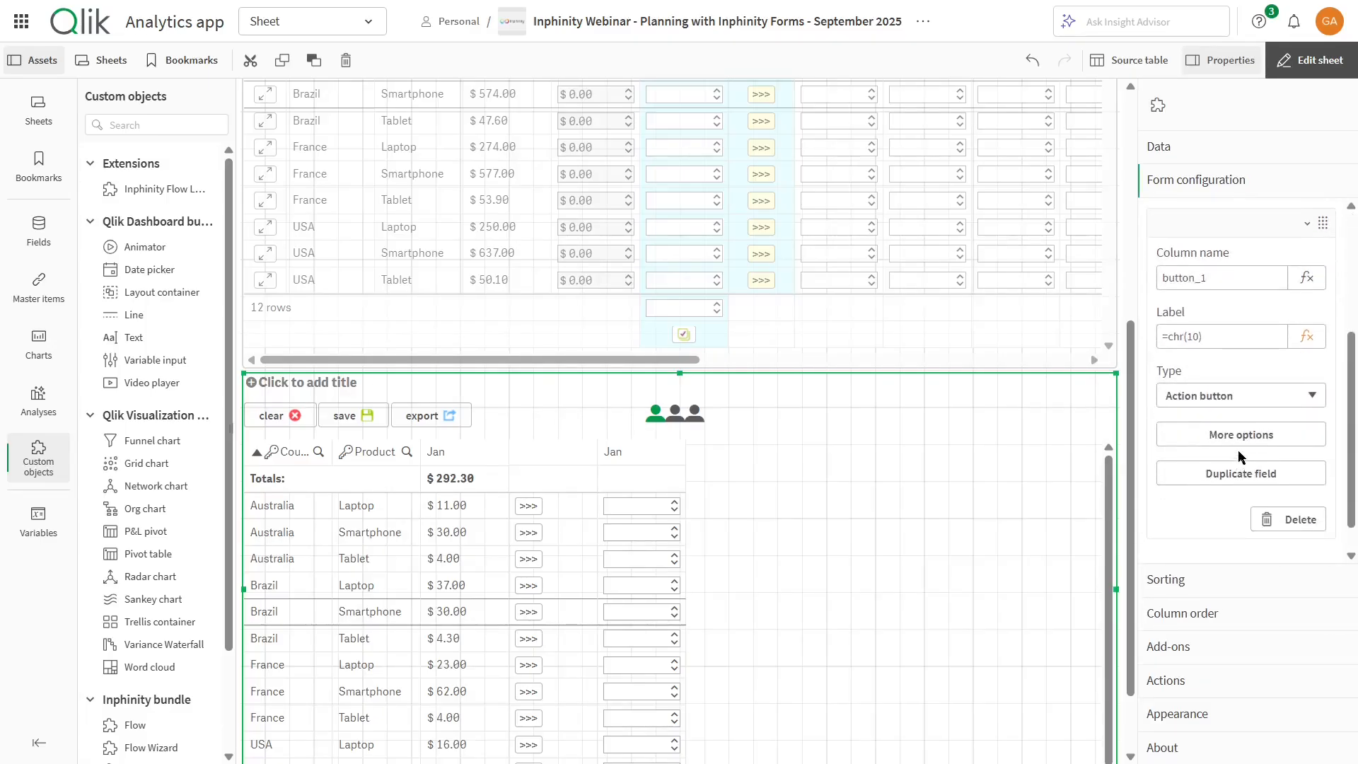
click(1240, 444)
click(965, 394)
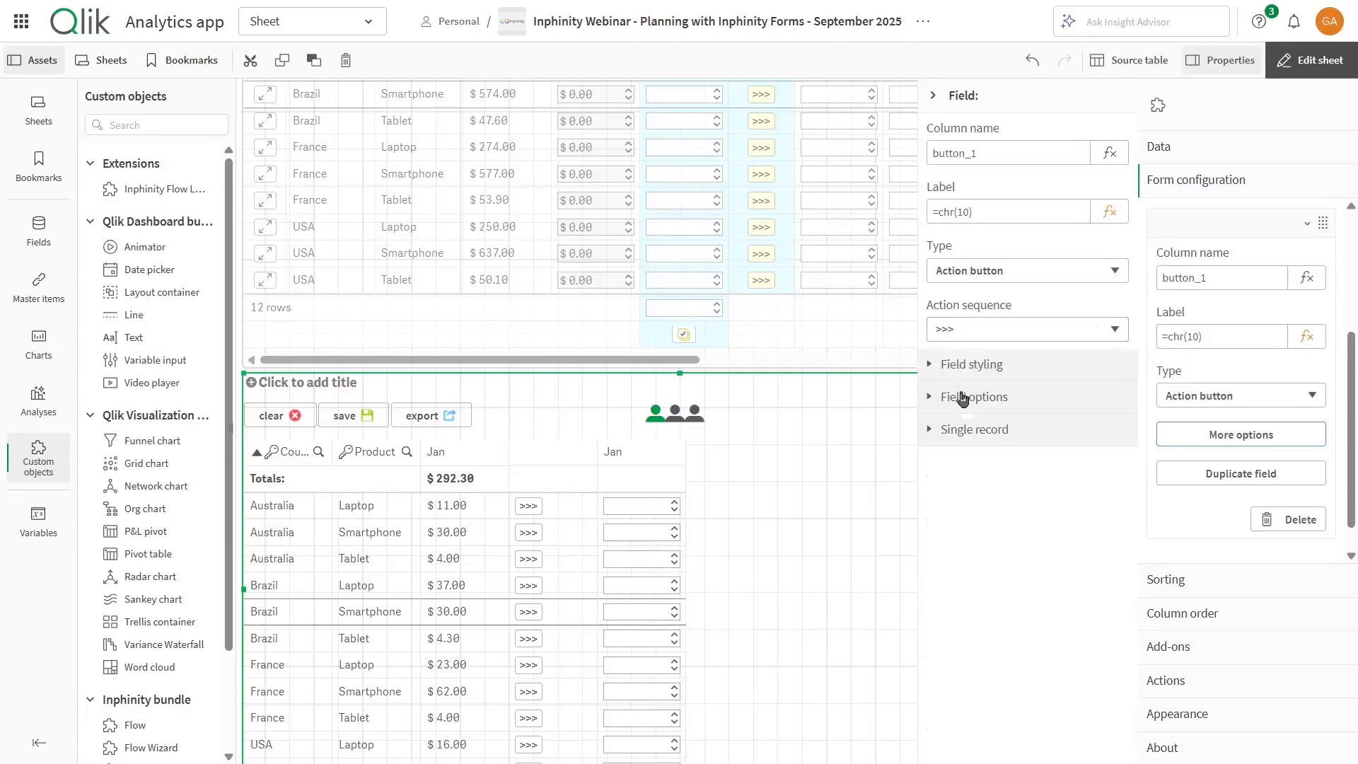
click(977, 369)
click(957, 539)
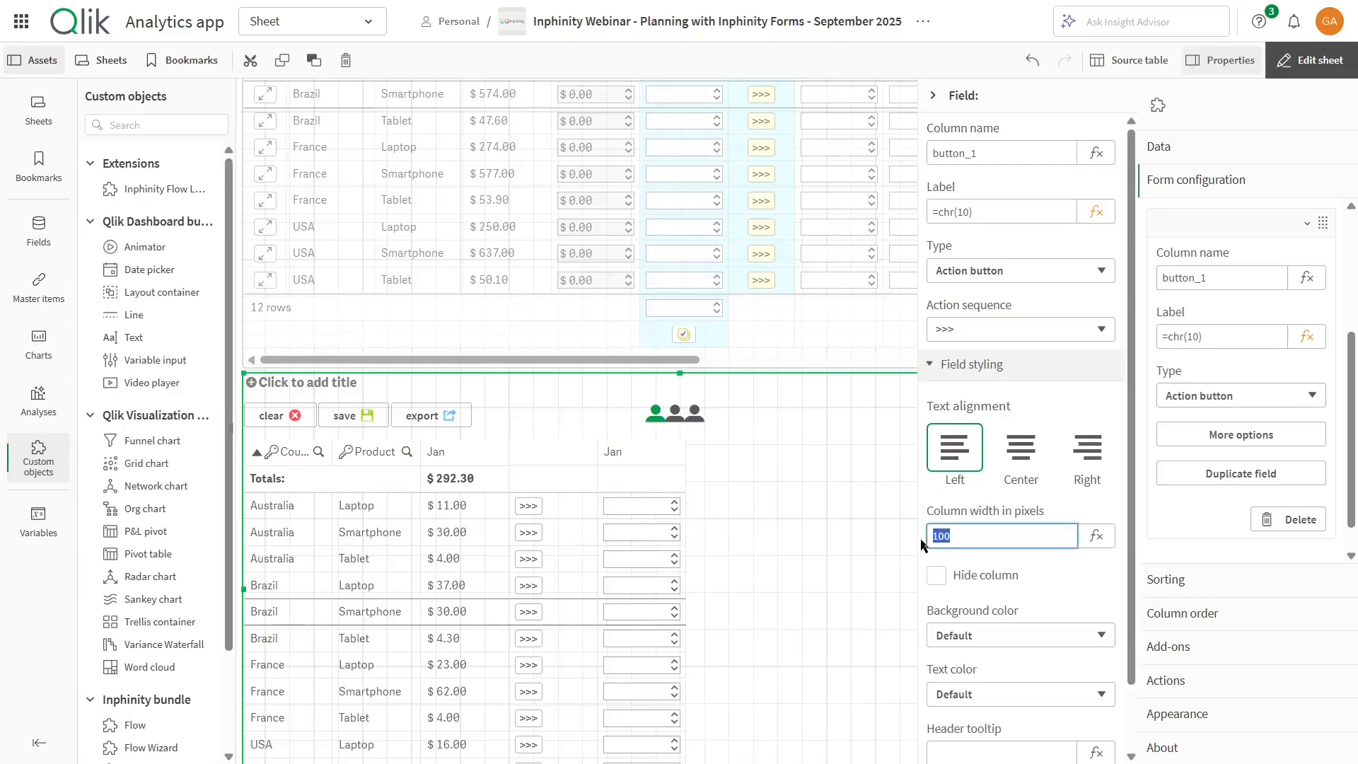
text(70)
key(Tab)
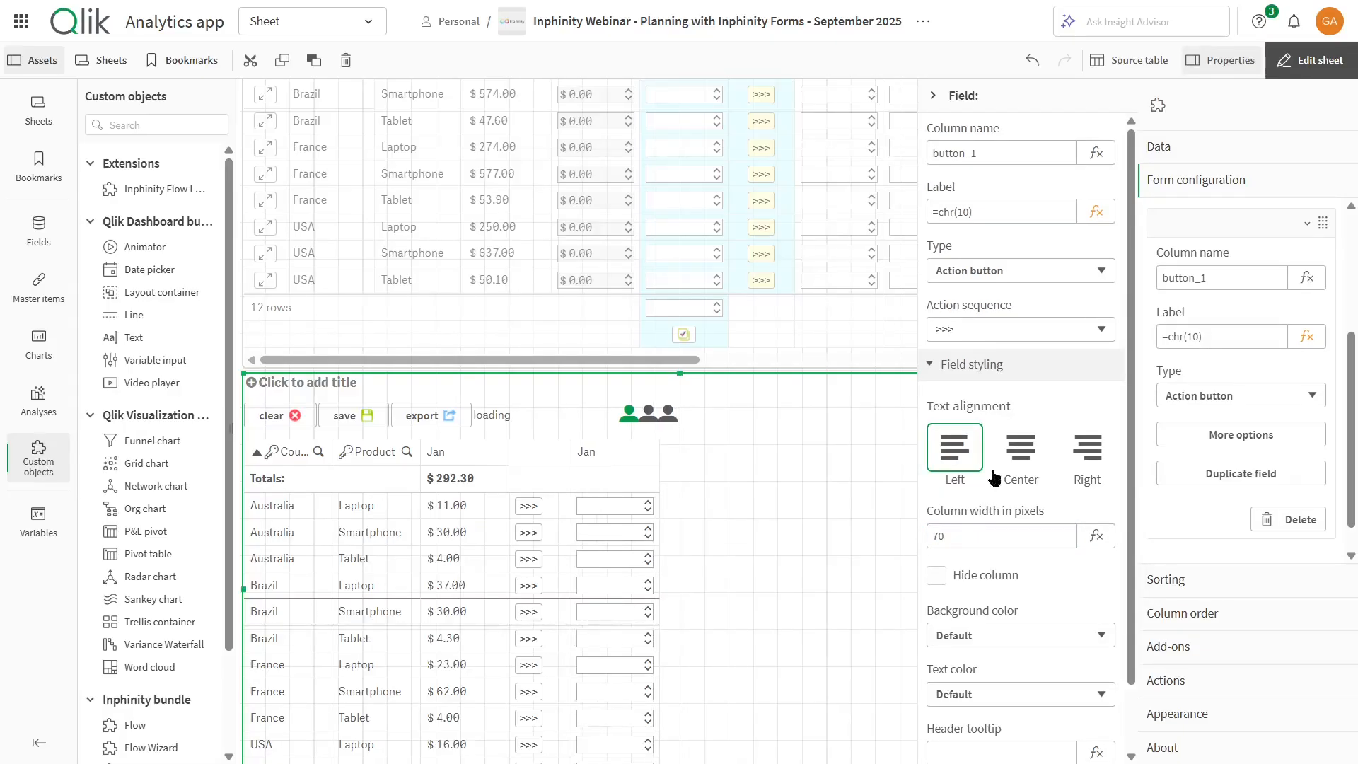
click(1024, 461)
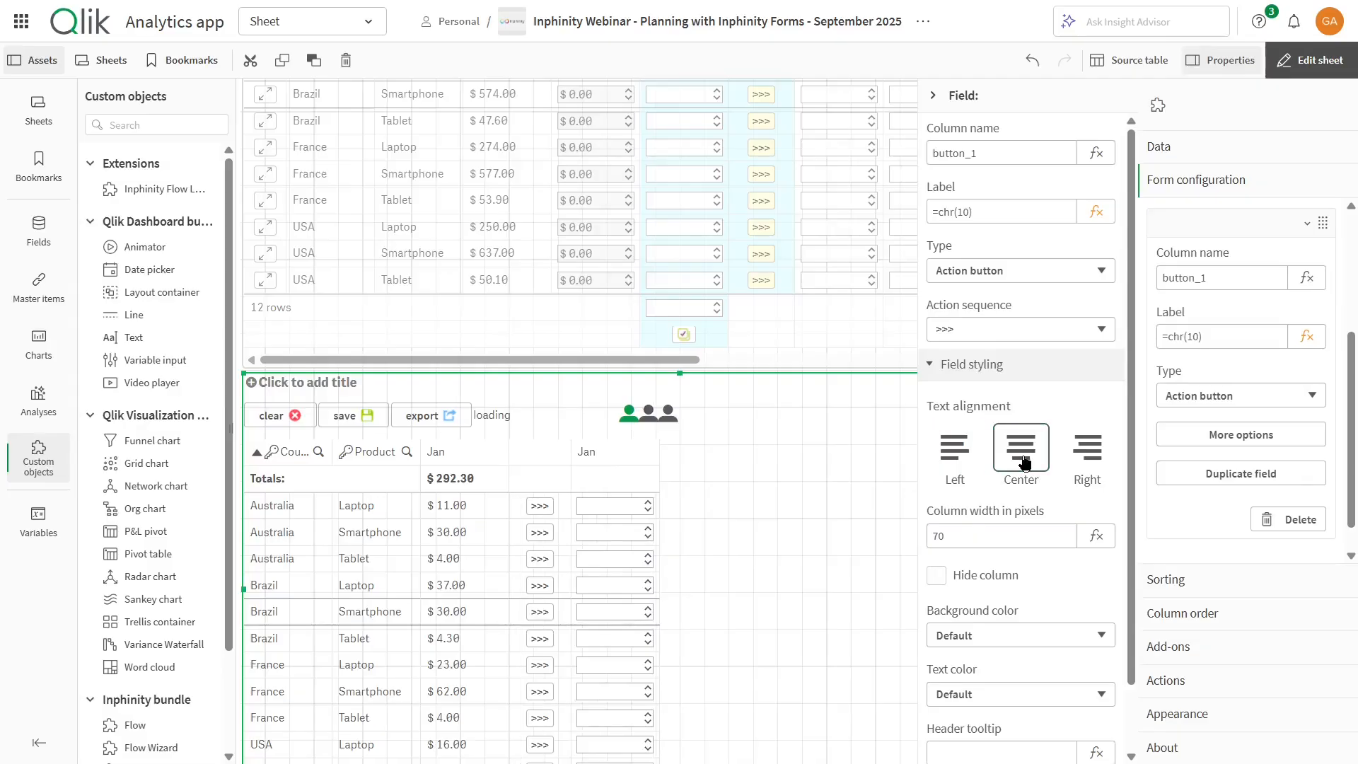
scroll(1024, 462, down, 1)
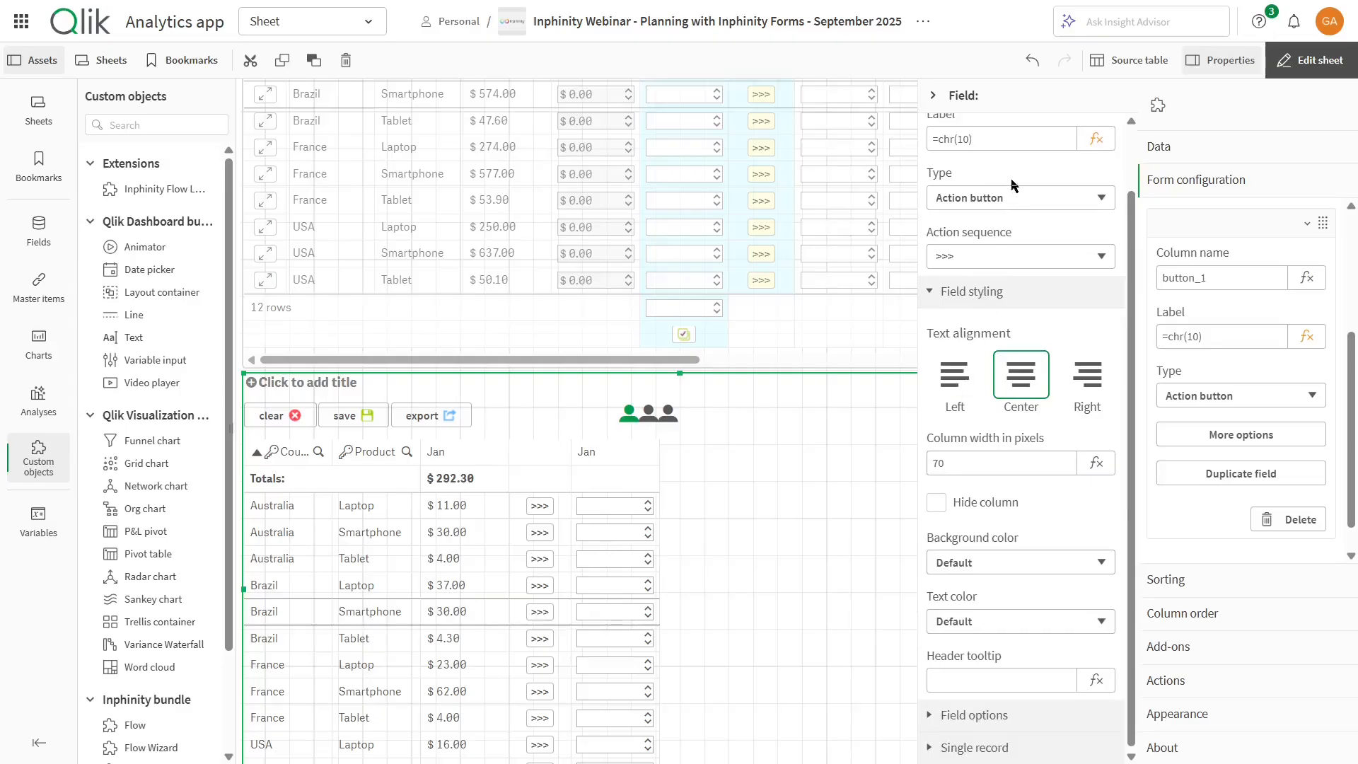
click(972, 113)
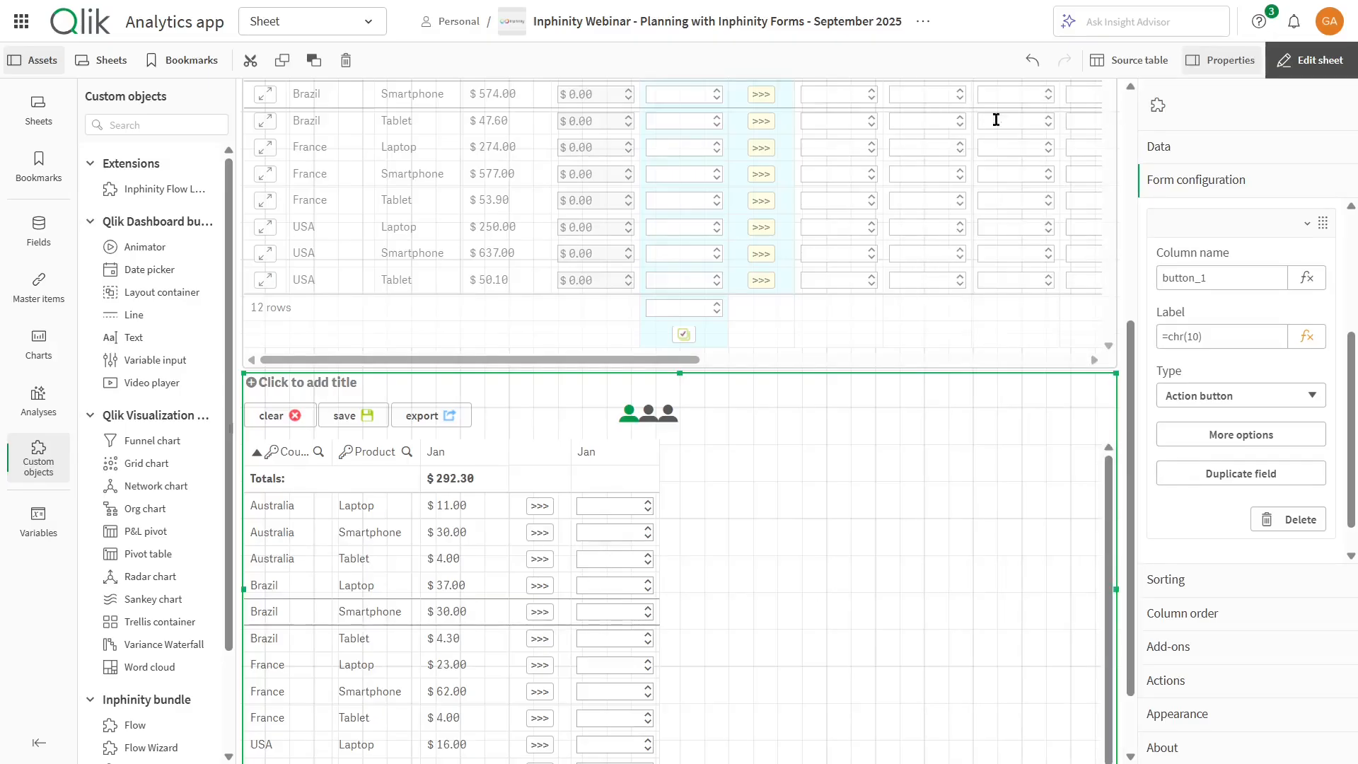
Open the Set cell value action of the >>> button and copy the formula reference of the Jan measure from the column order
click(1198, 680)
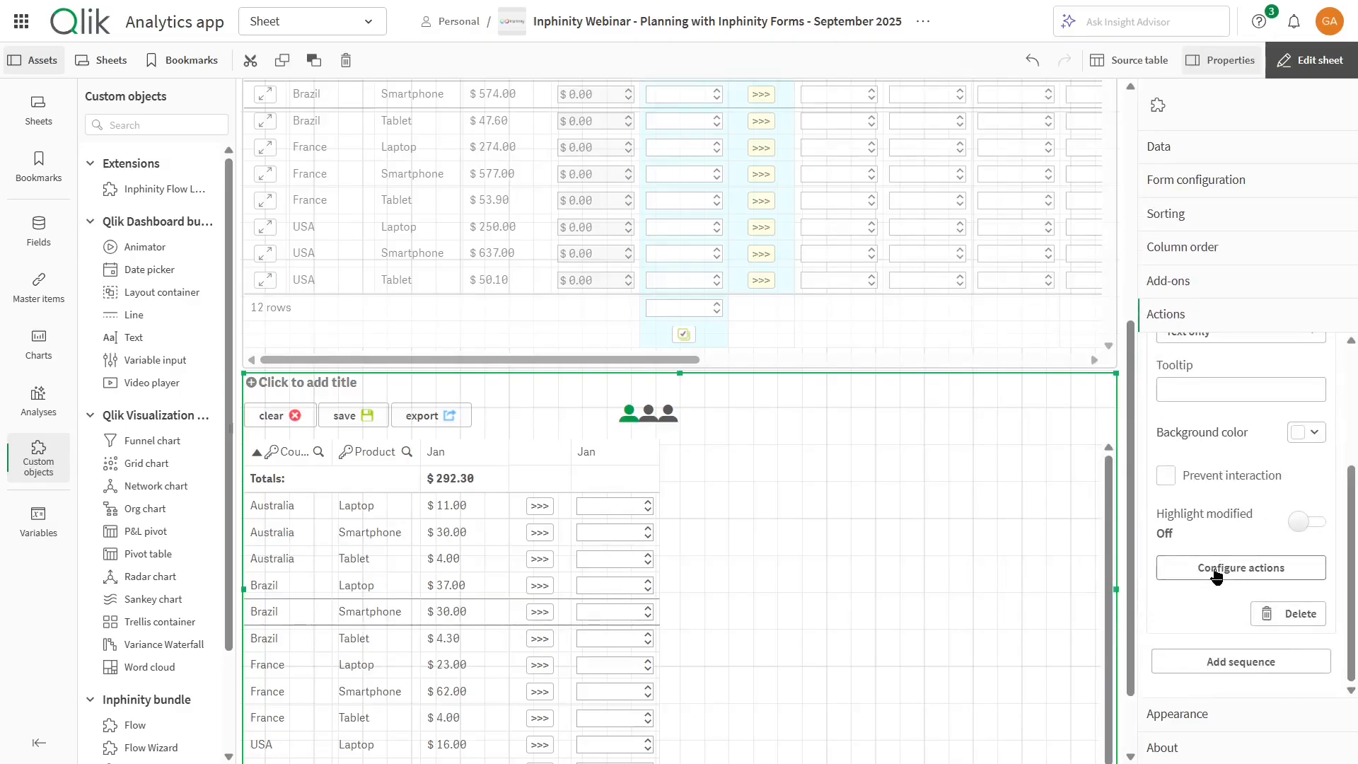
click(1216, 572)
click(1016, 141)
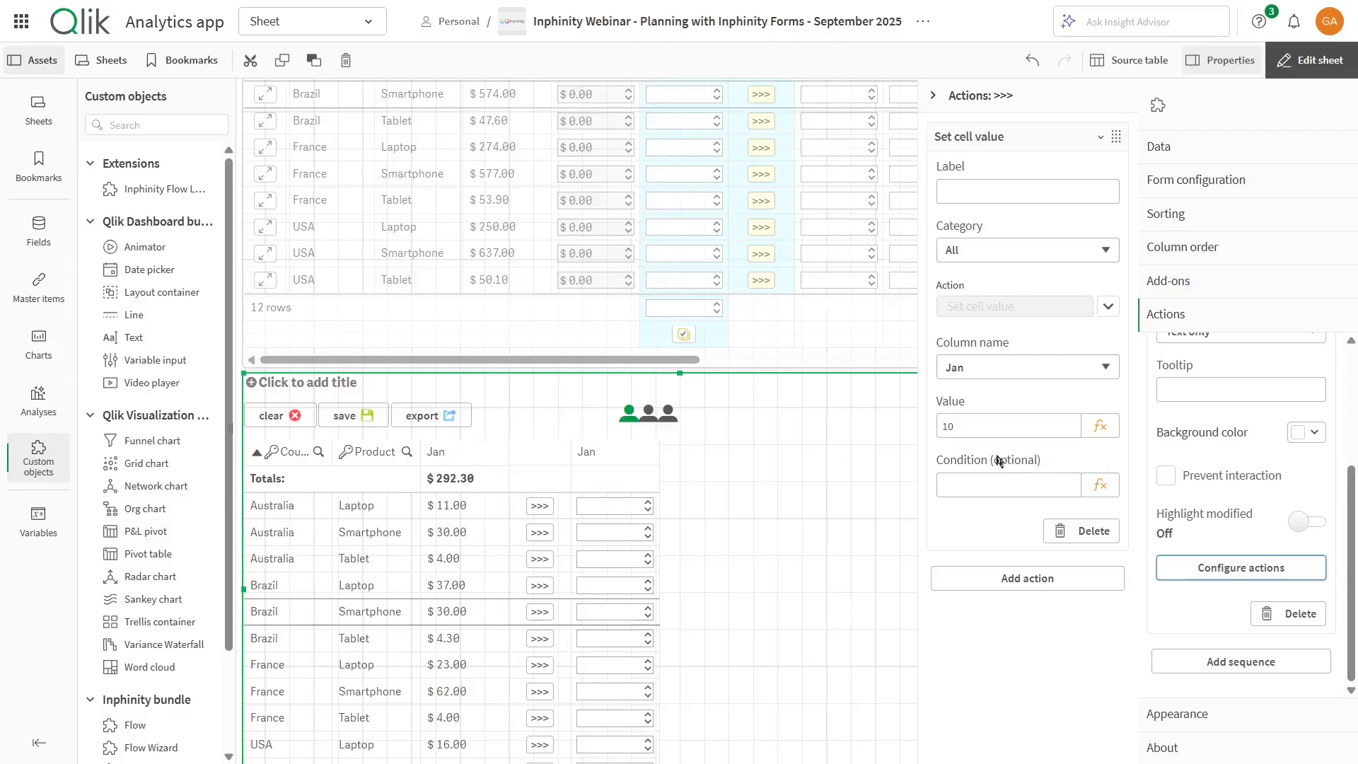
click(1243, 255)
scroll(1273, 495, up, 5)
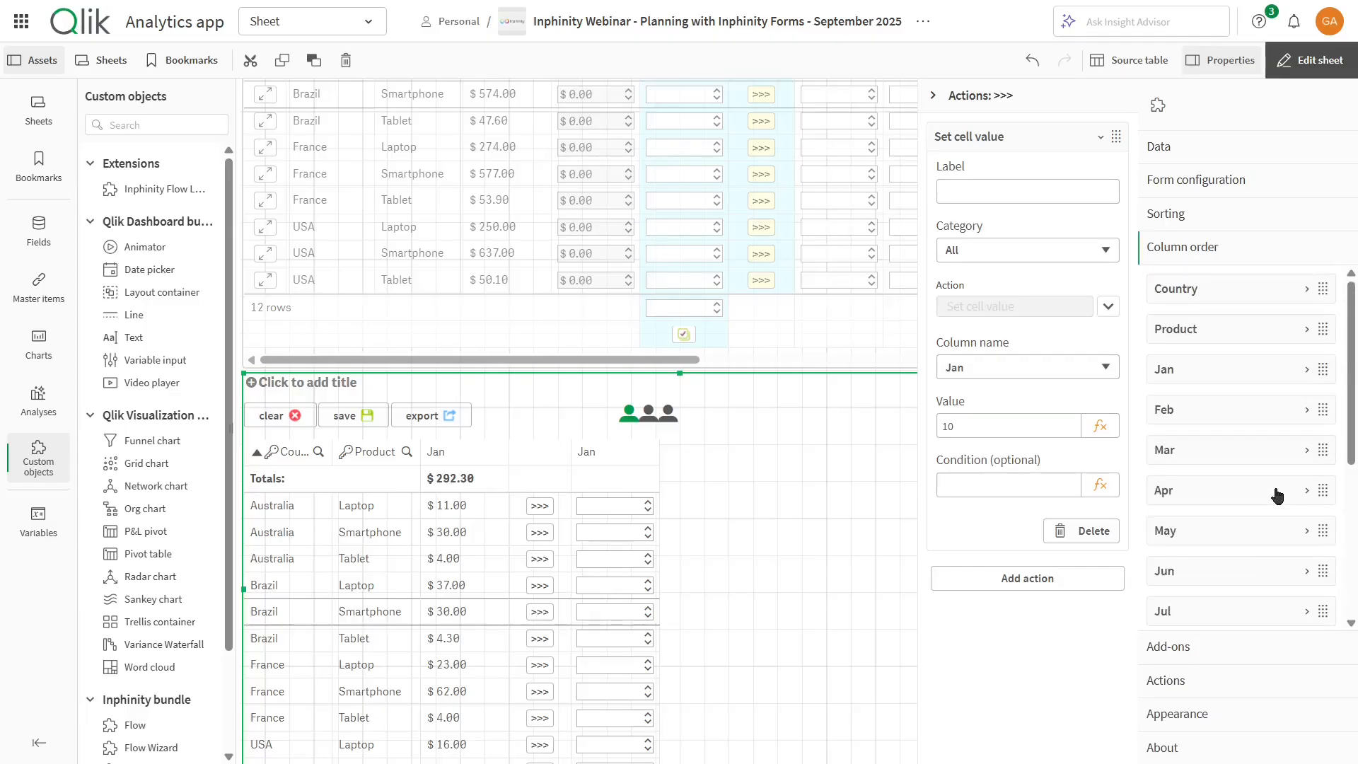
click(1302, 369)
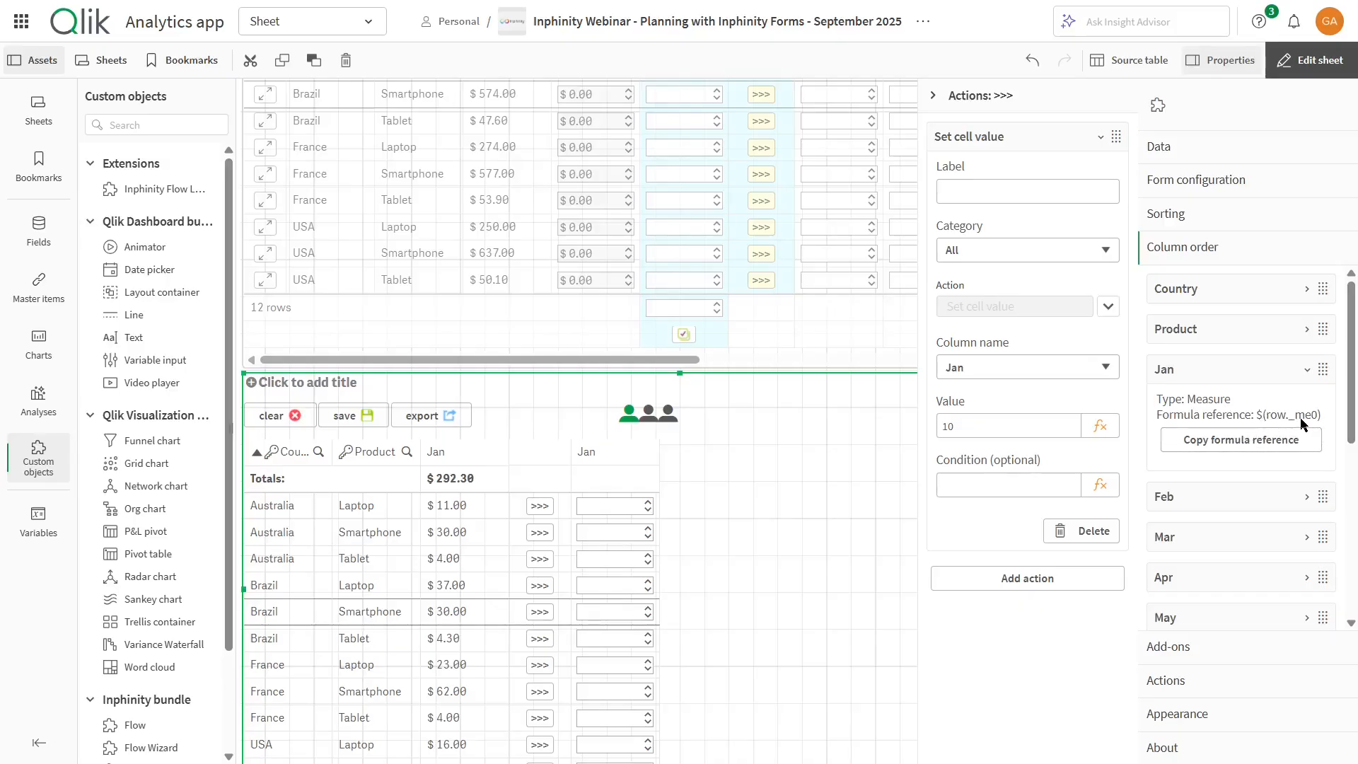
click(1249, 440)
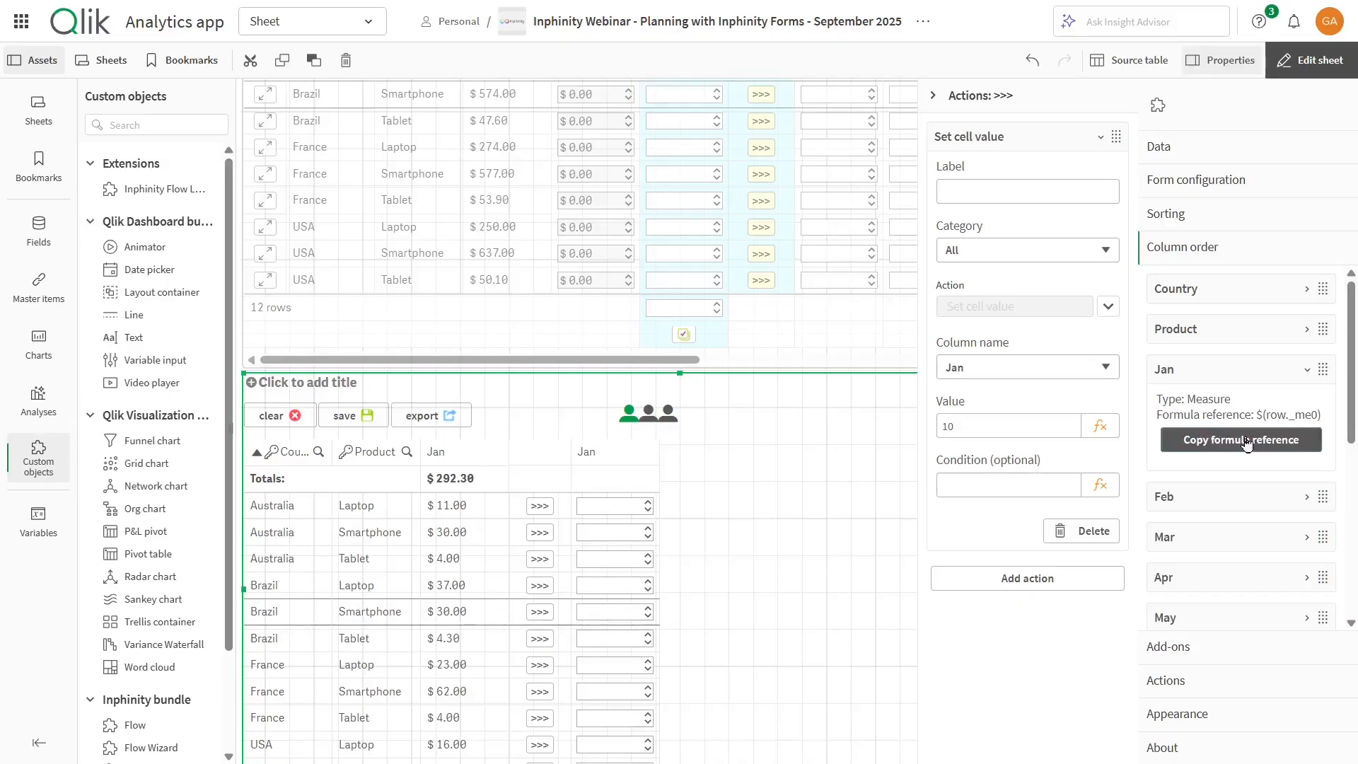
click(1250, 370)
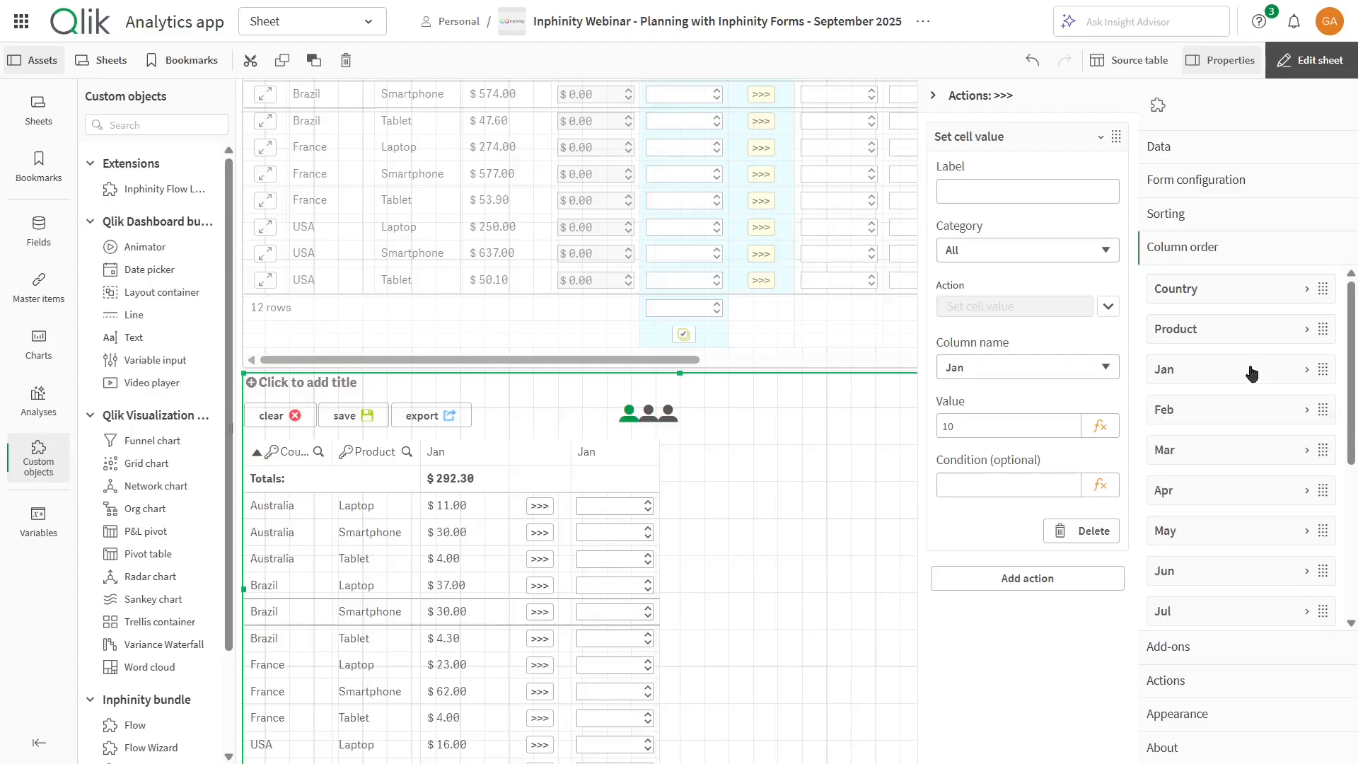
Set the action's value to ='$(#row._me0)' and close the action settings
click(1059, 426)
drag(1059, 426, 928, 430)
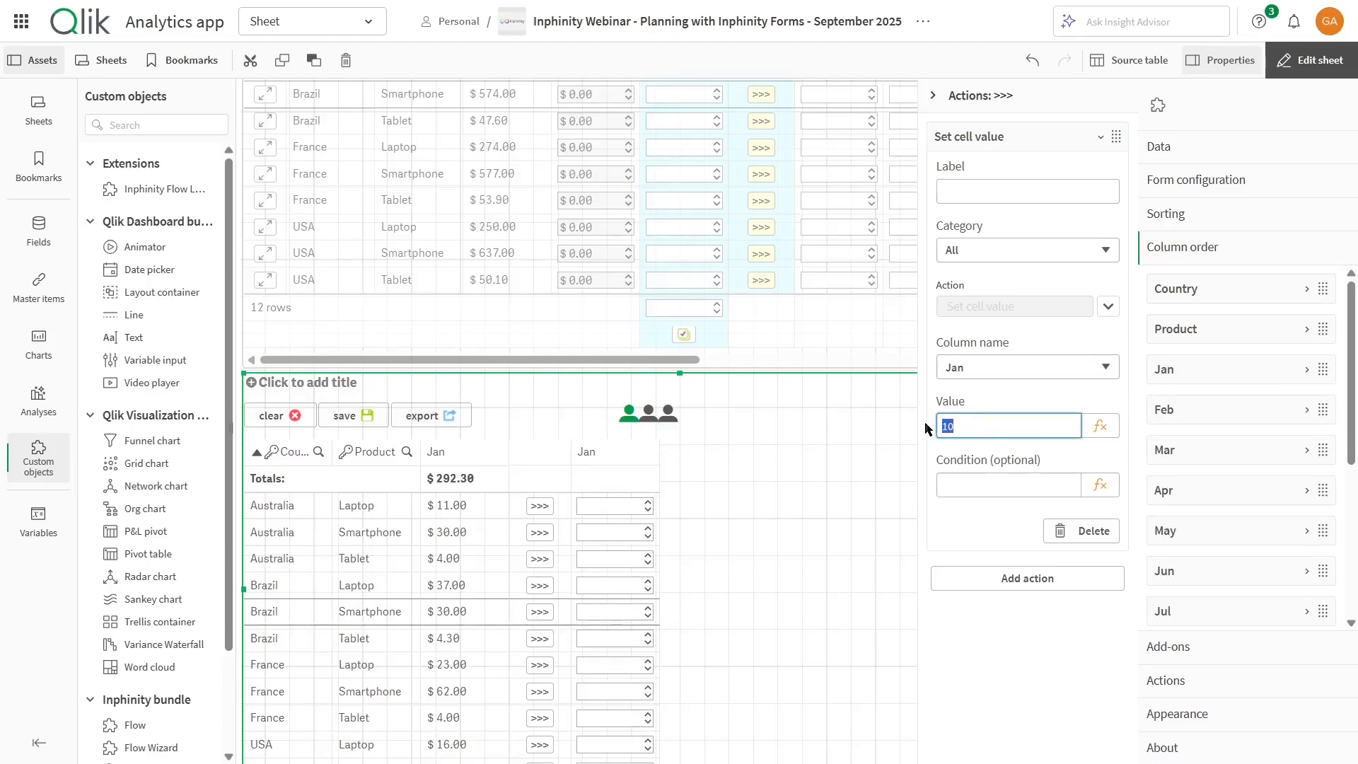
text(=)
key(ctrl+v)
click(958, 427)
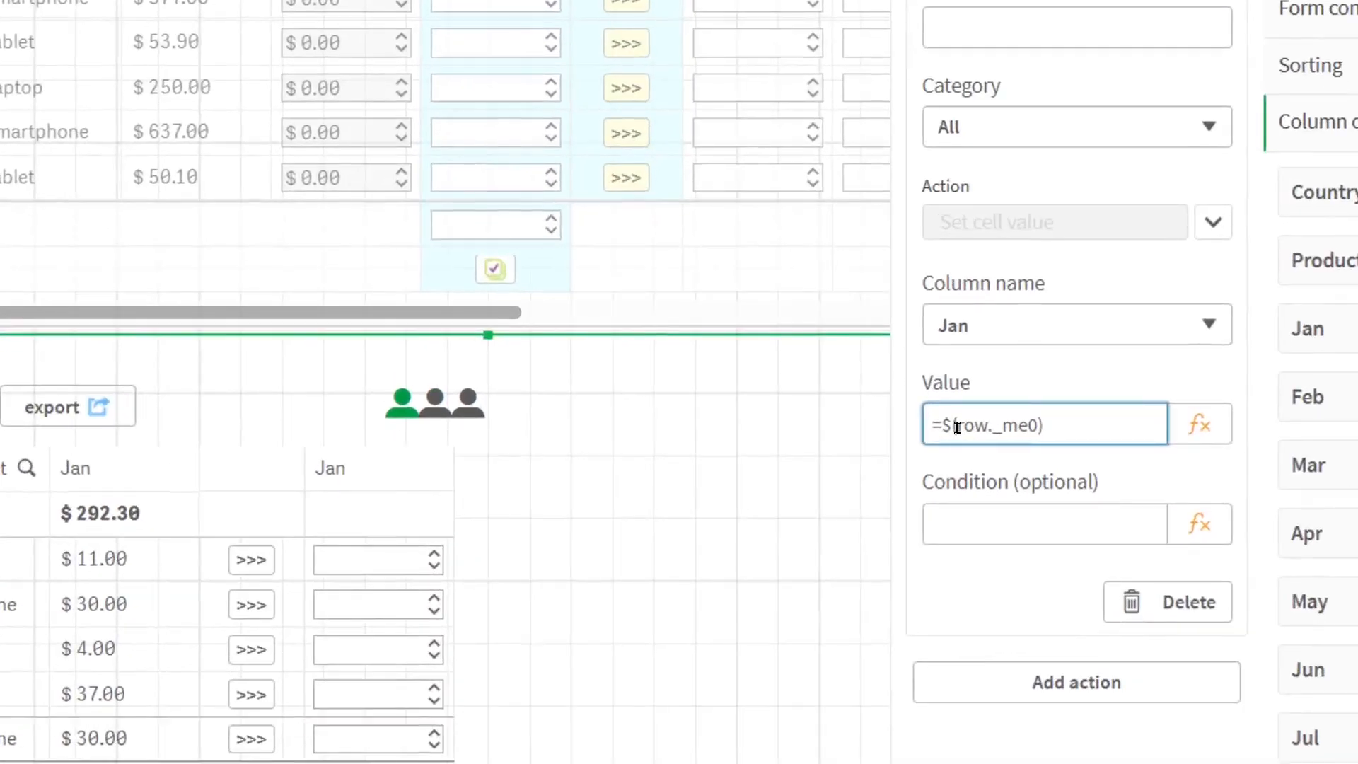
text(#)
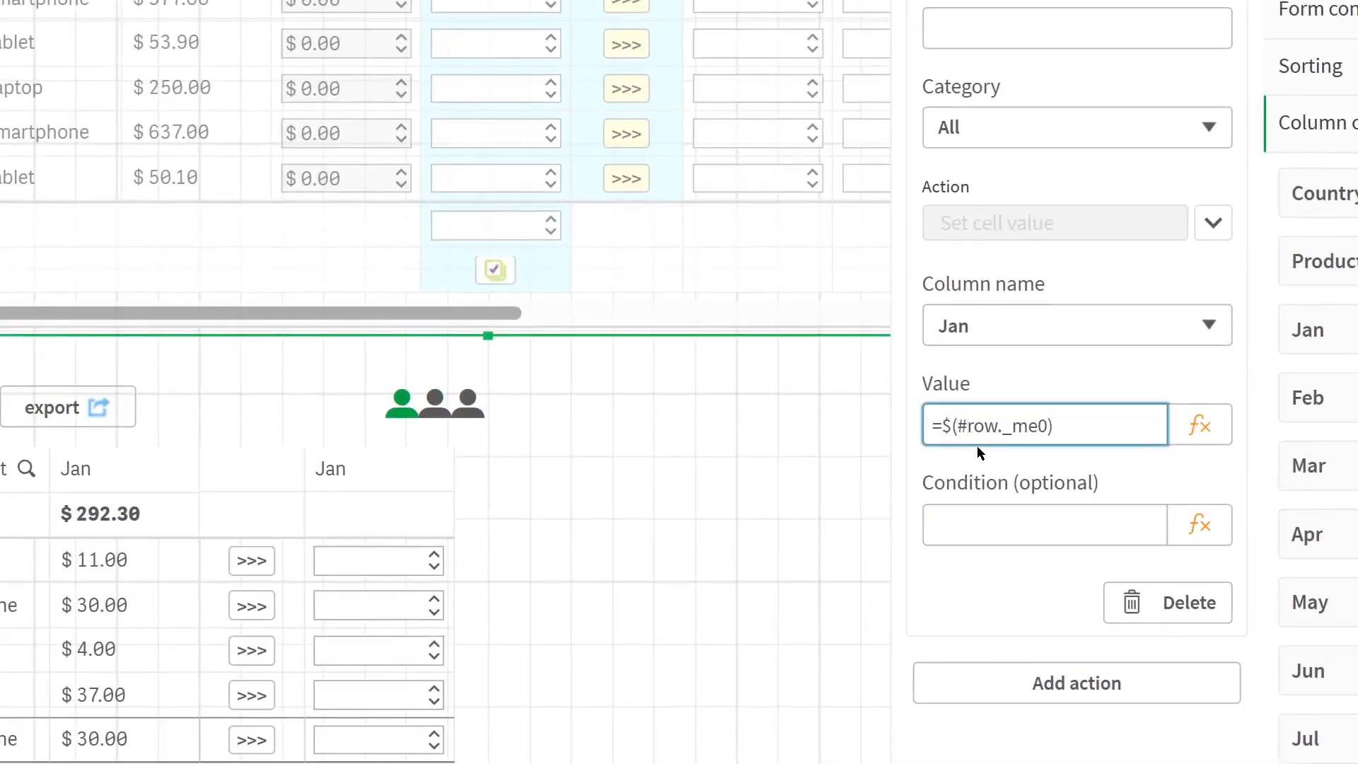
text('')
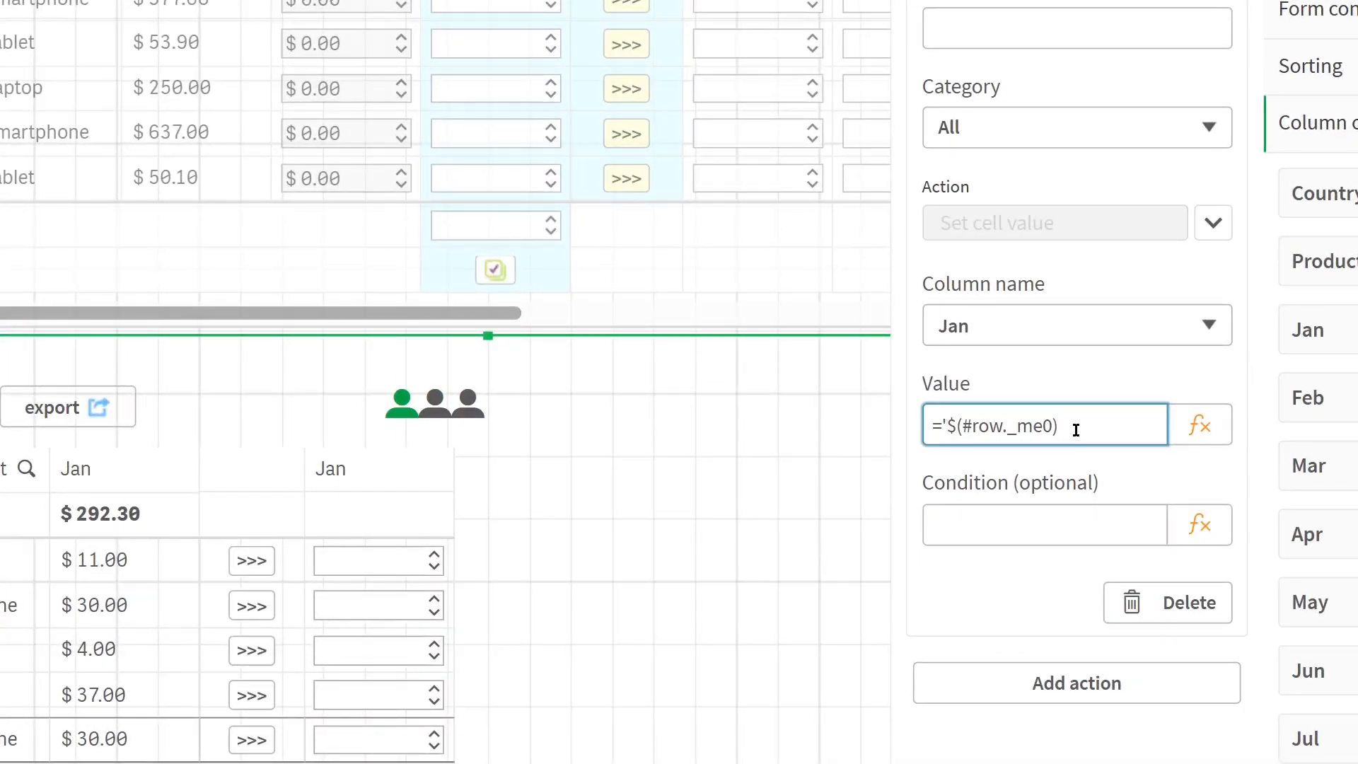
key(BackSpace)
click(1076, 431)
text(')
key(Tab)
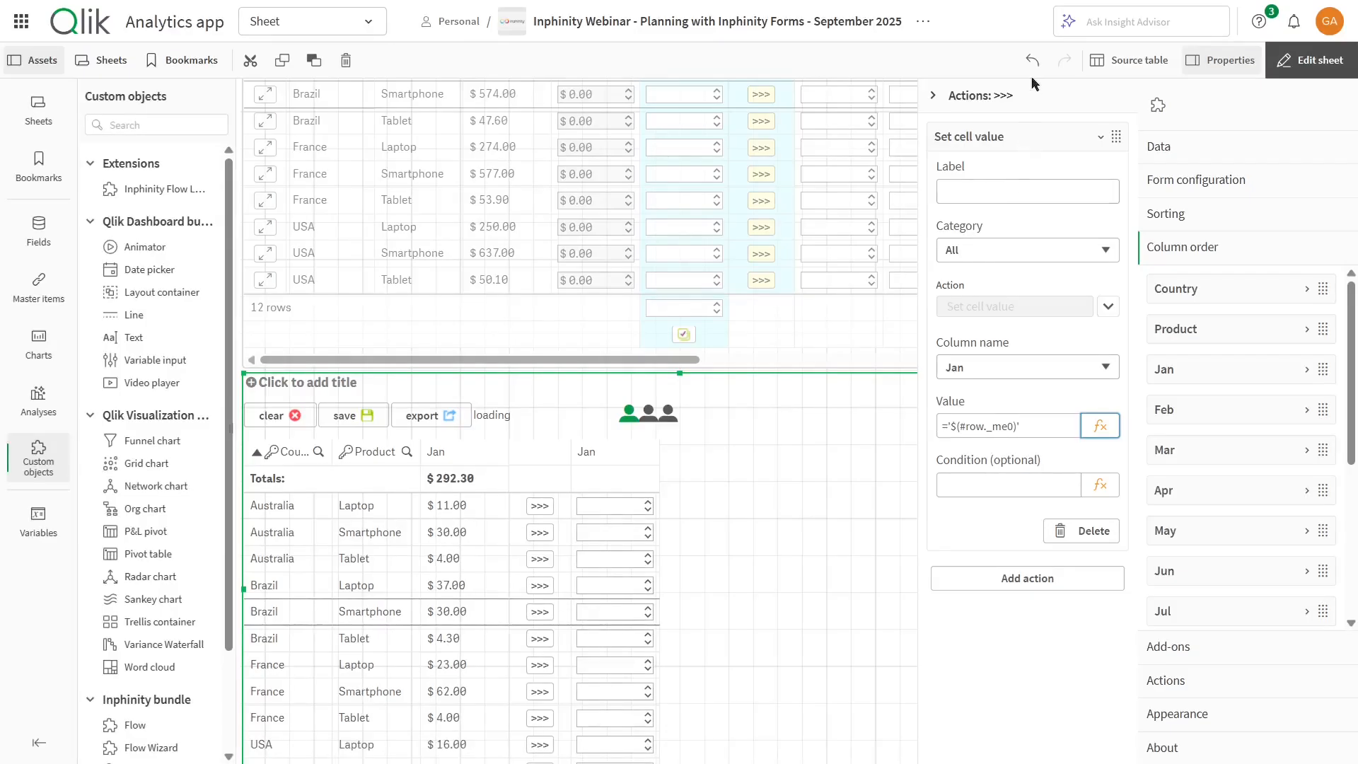
click(1016, 110)
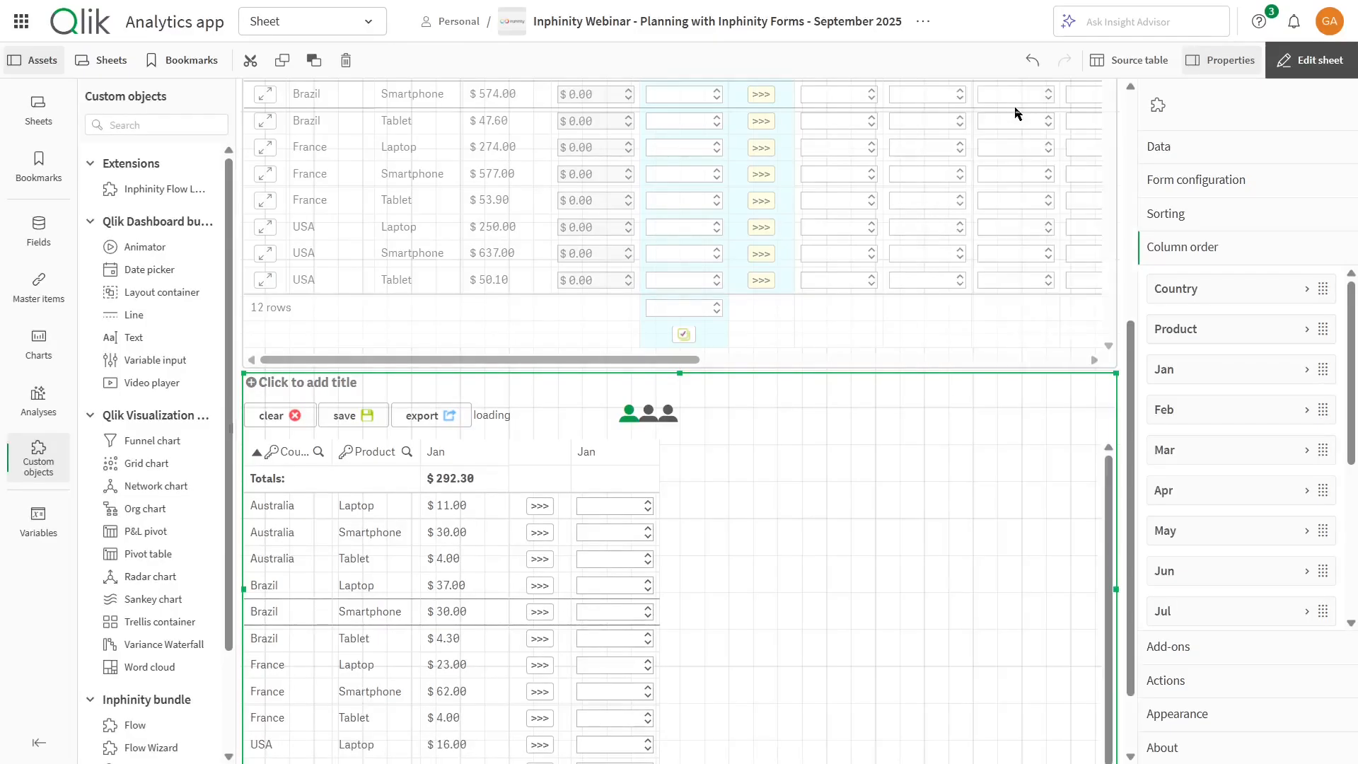
Test the >>> button on the Australia Laptop, Australia Tablet and Brazil Smartphone rows
click(540, 507)
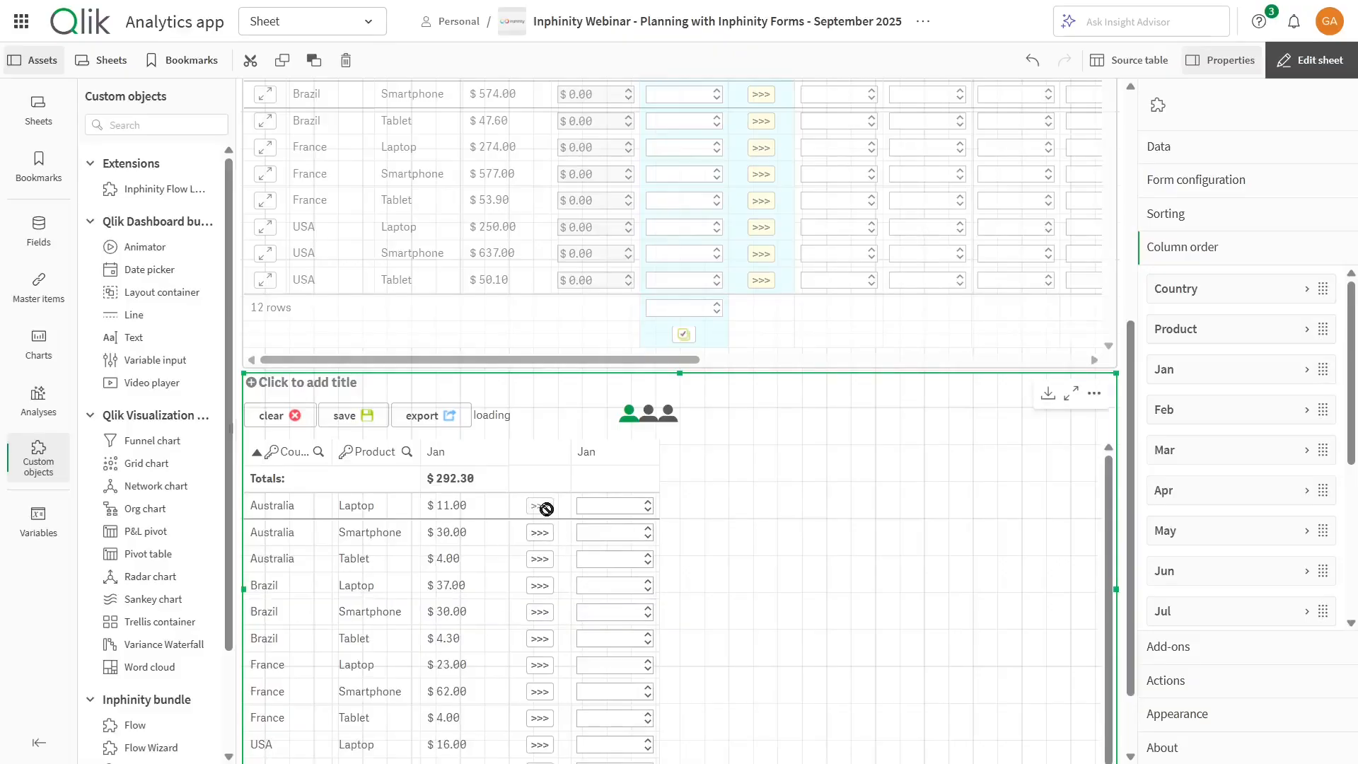
click(543, 560)
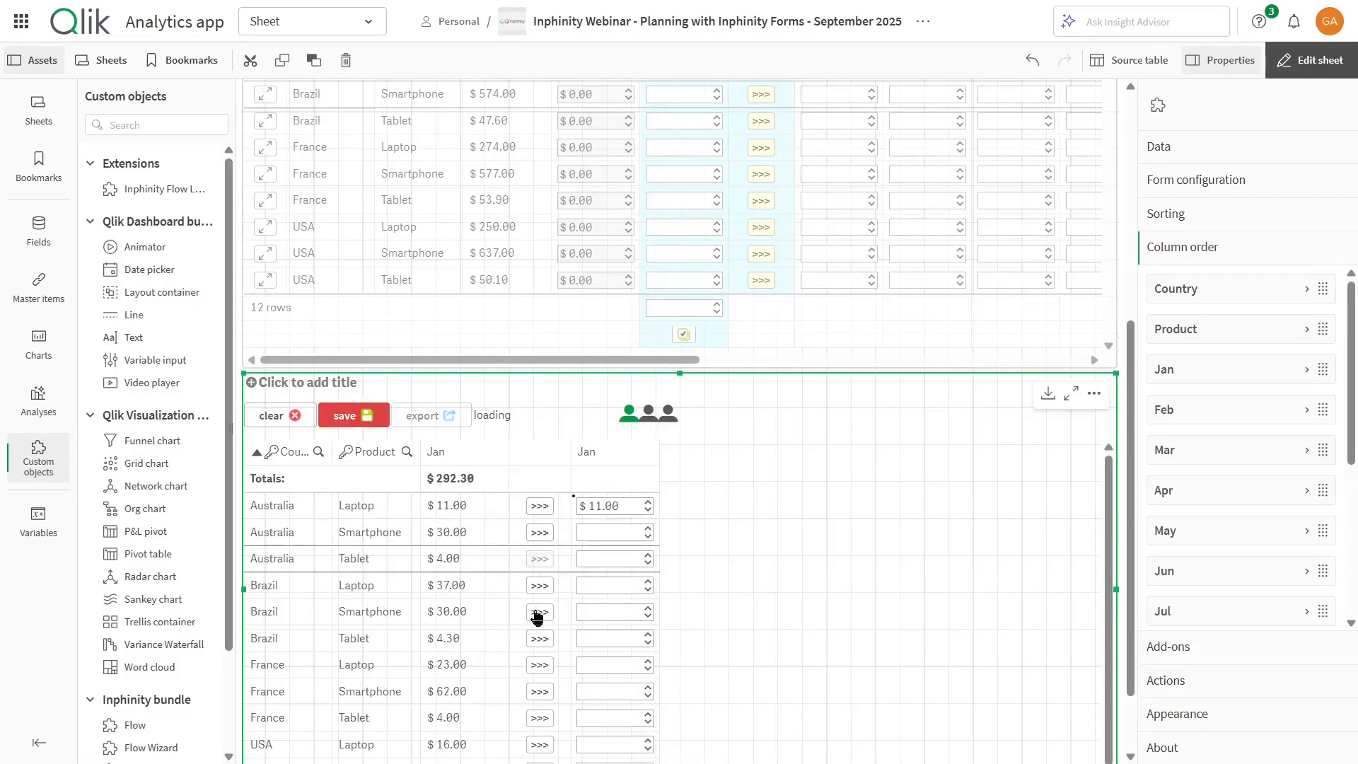
click(539, 613)
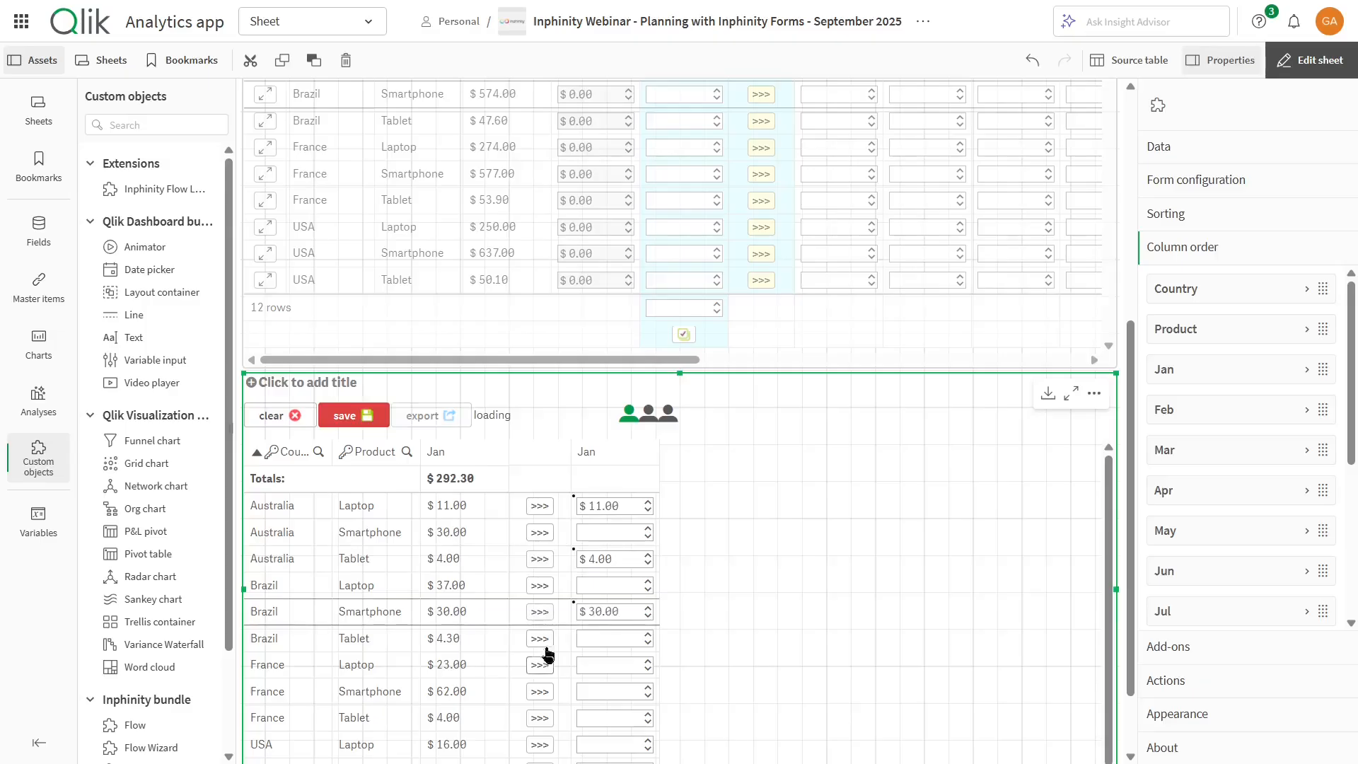
click(537, 639)
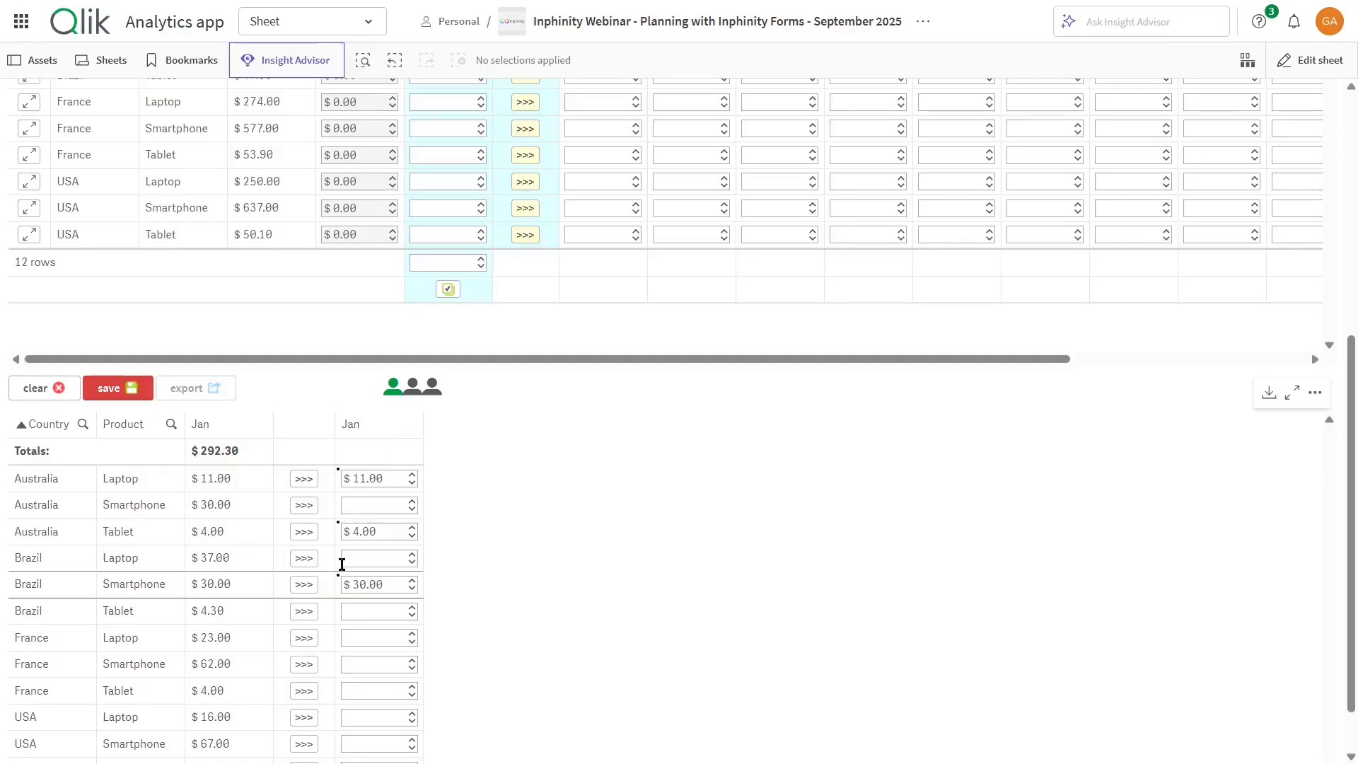
Return to sheet editing and add a form field with Rate as both its column name and label
click(1316, 64)
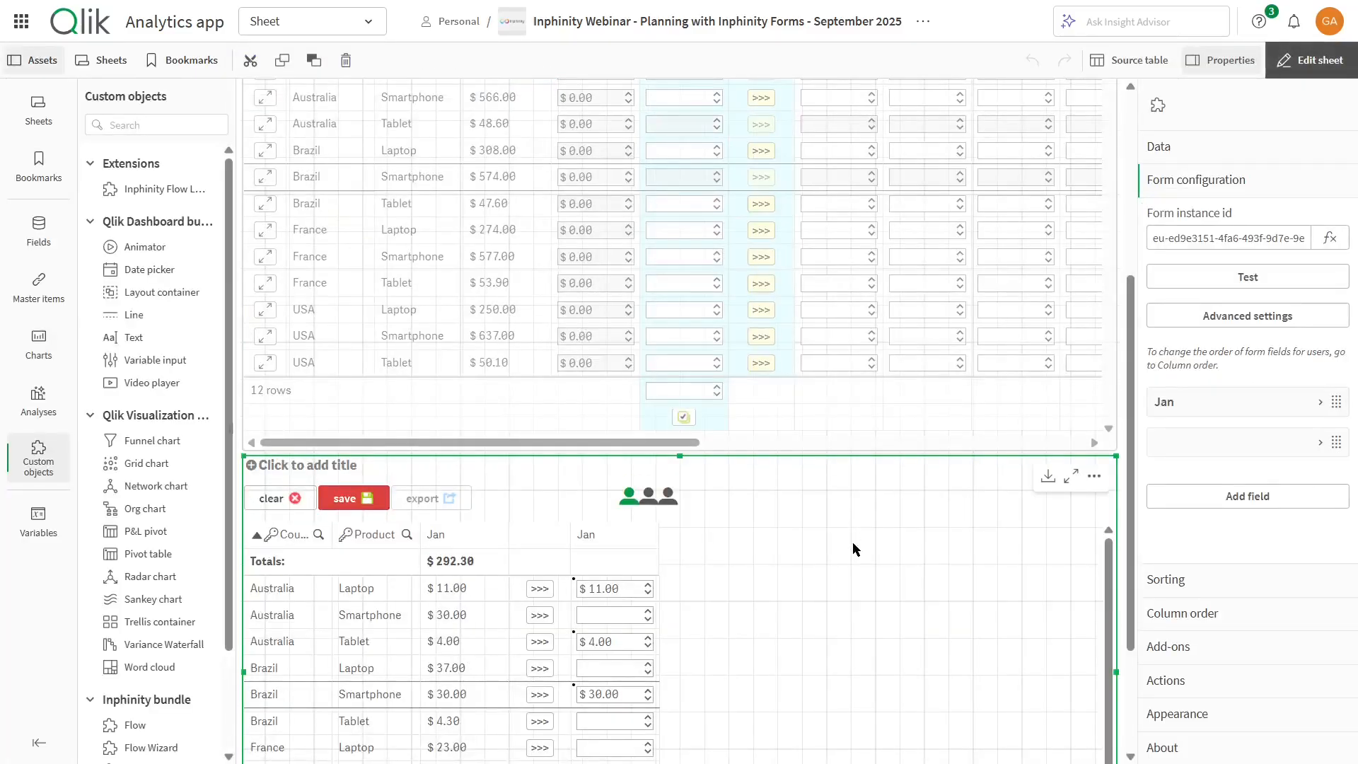
click(1203, 504)
click(1019, 167)
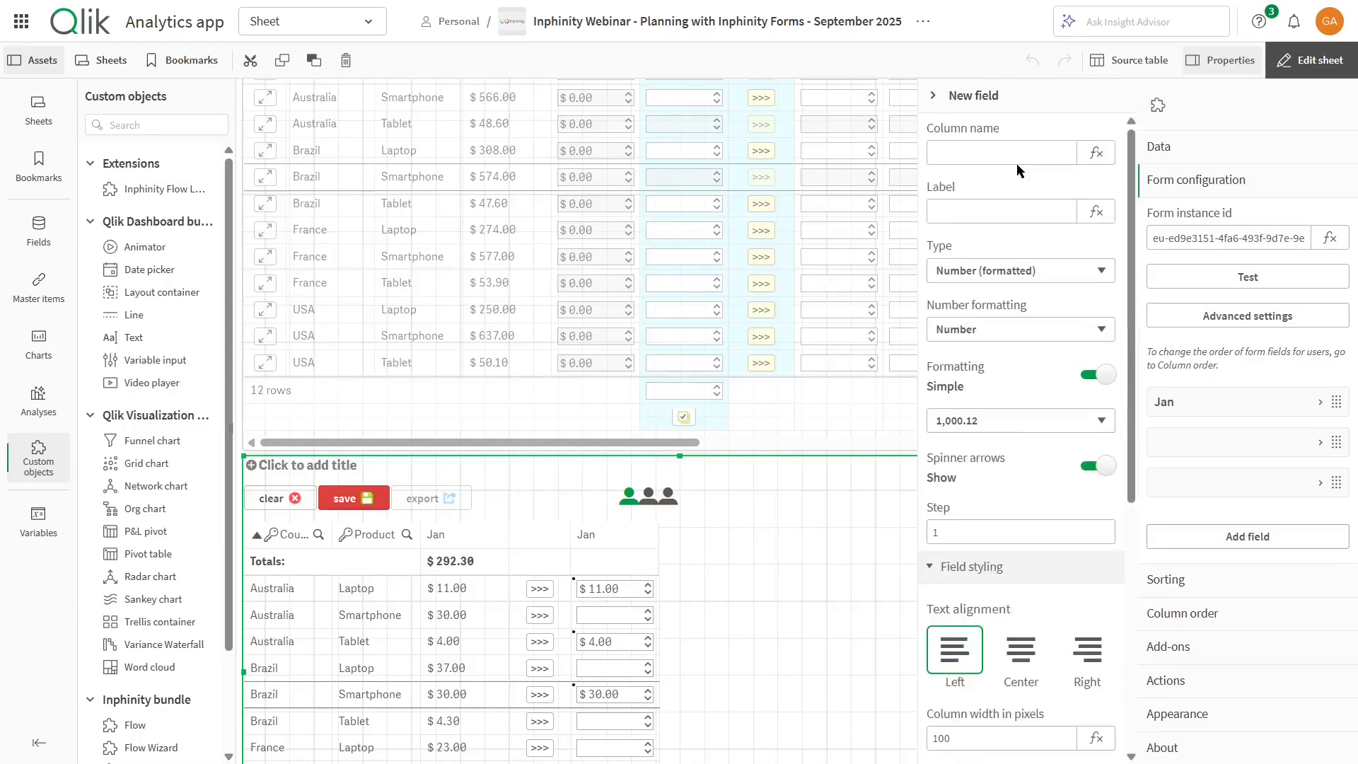
click(968, 153)
text(Ra)
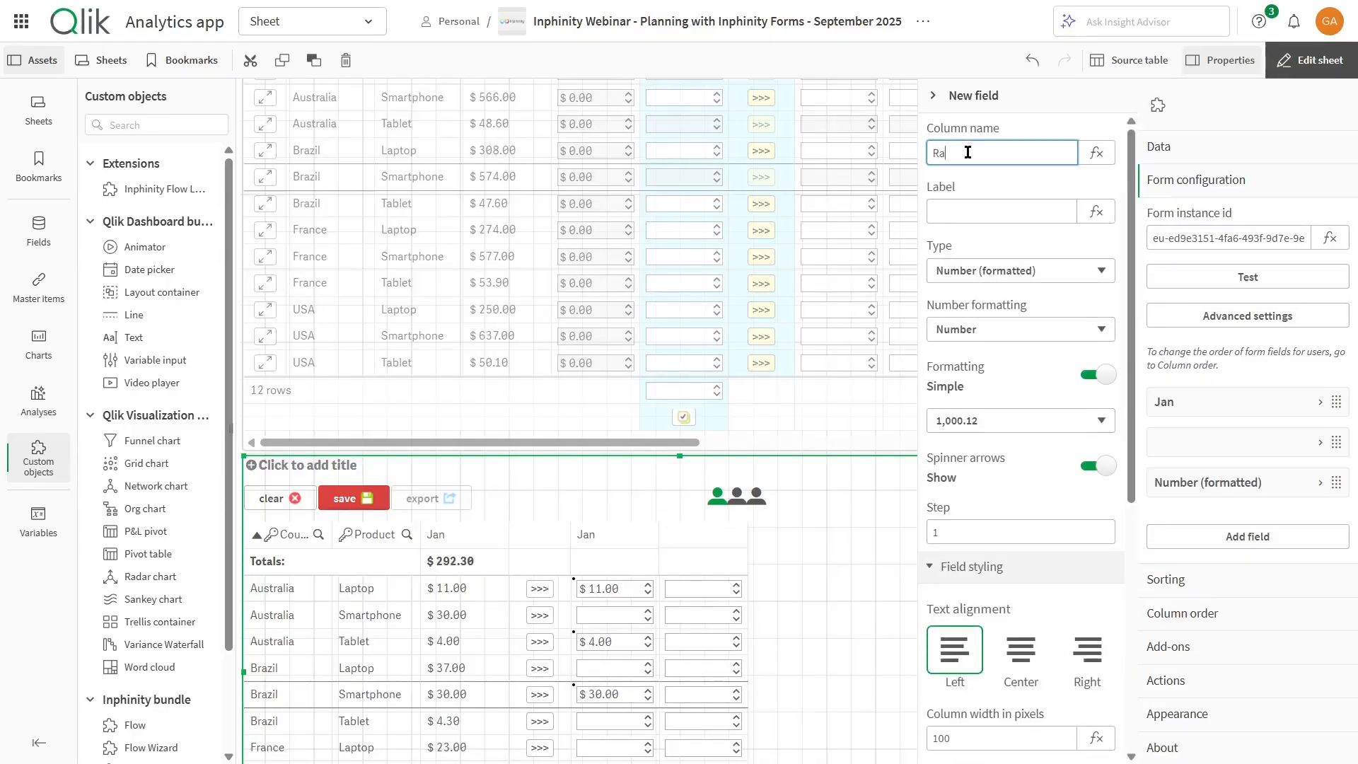
text(te)
key(Tab)
key(Tab)
text(Rate)
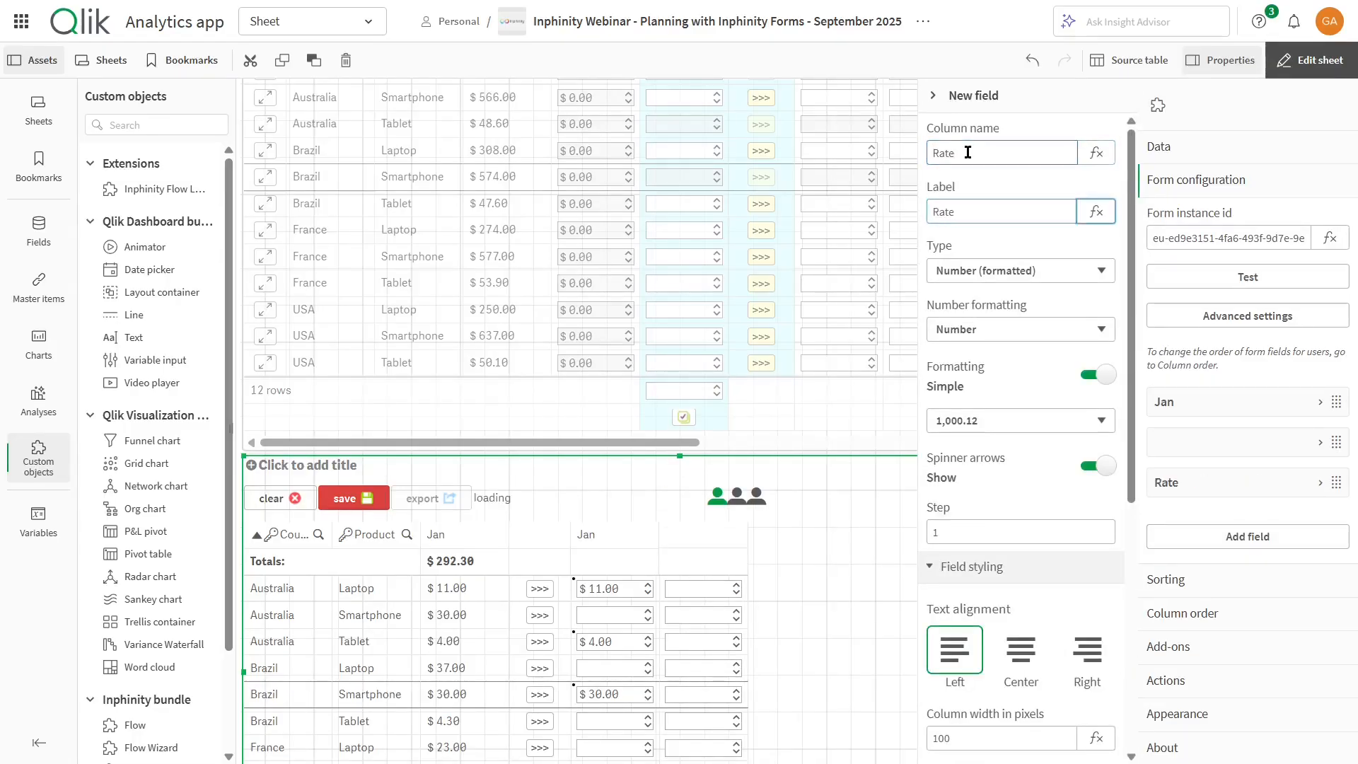
key(Tab)
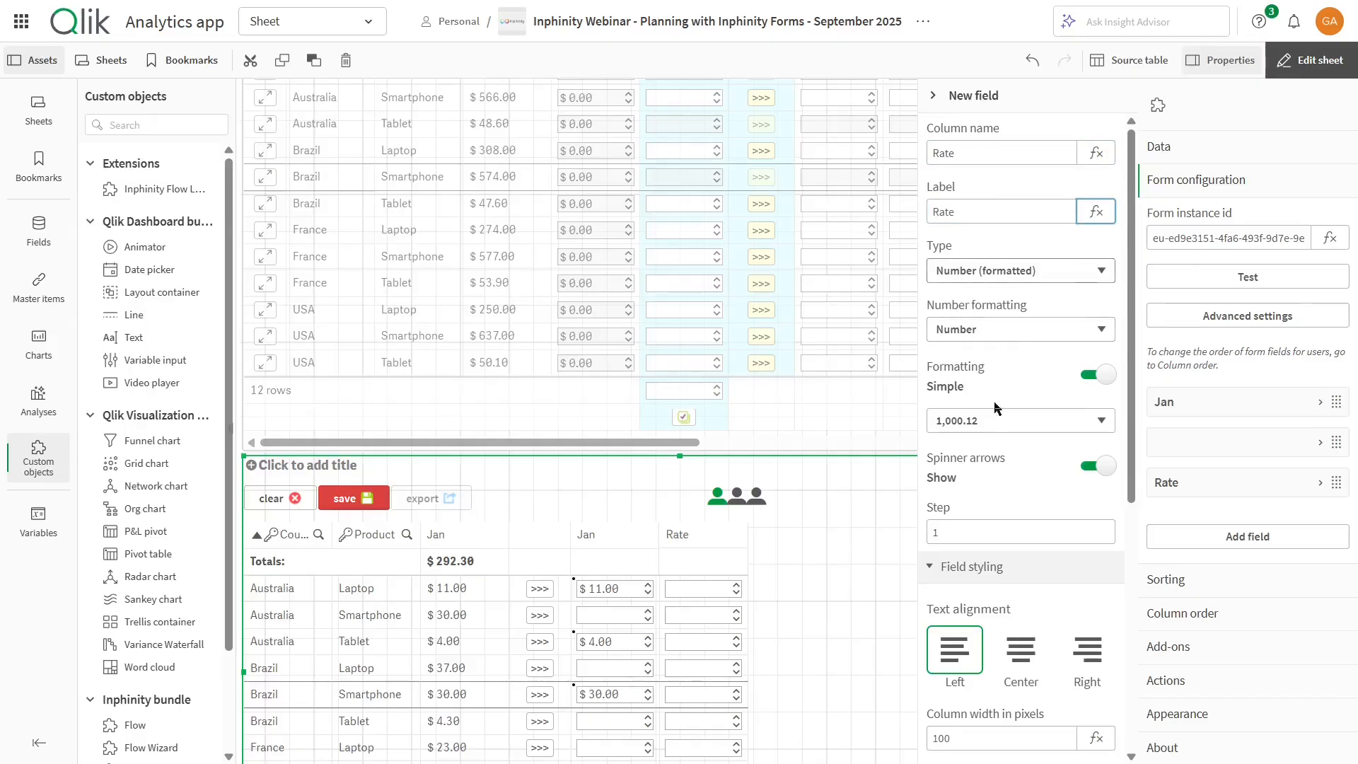
Set the Rate field's number format to 12% and close the field settings
click(977, 424)
click(963, 505)
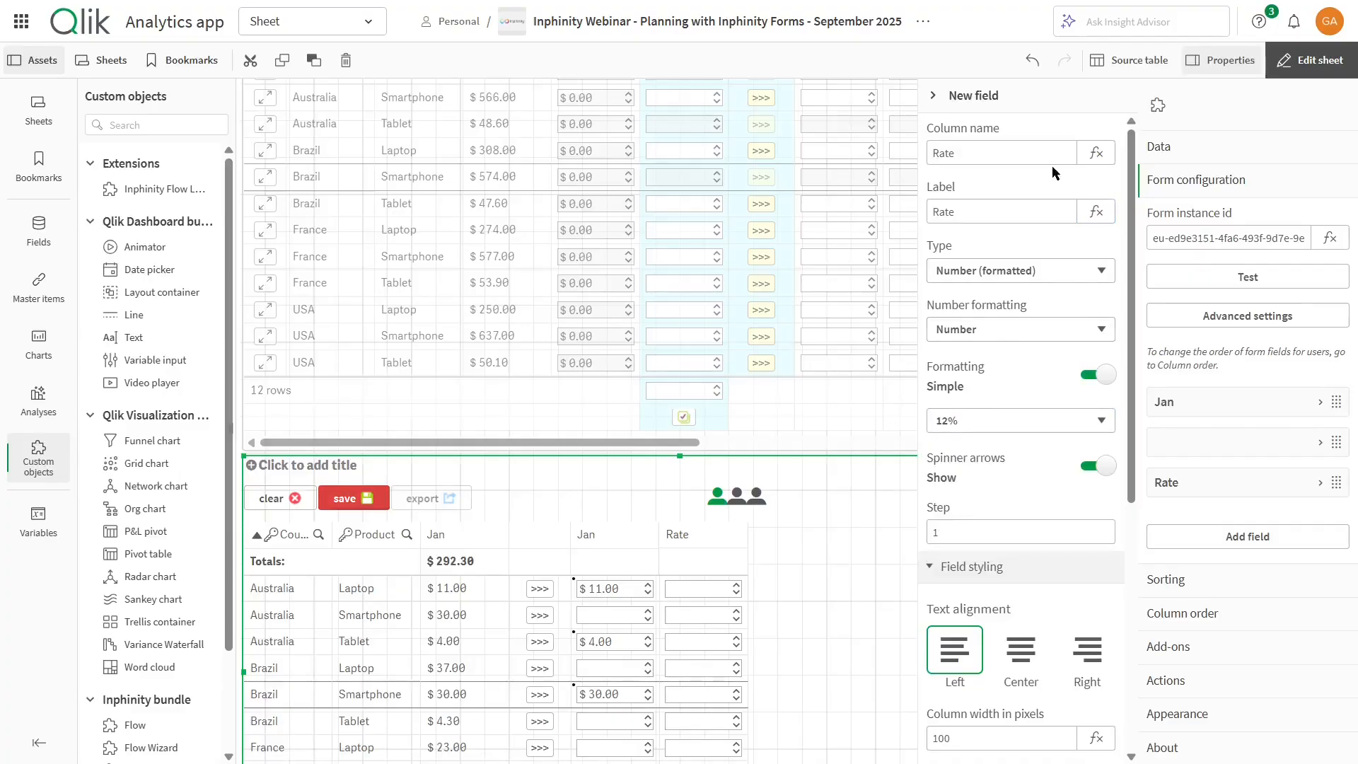
click(1022, 101)
Move the Rate column ahead of the unlabelled button column in the column order
click(1213, 621)
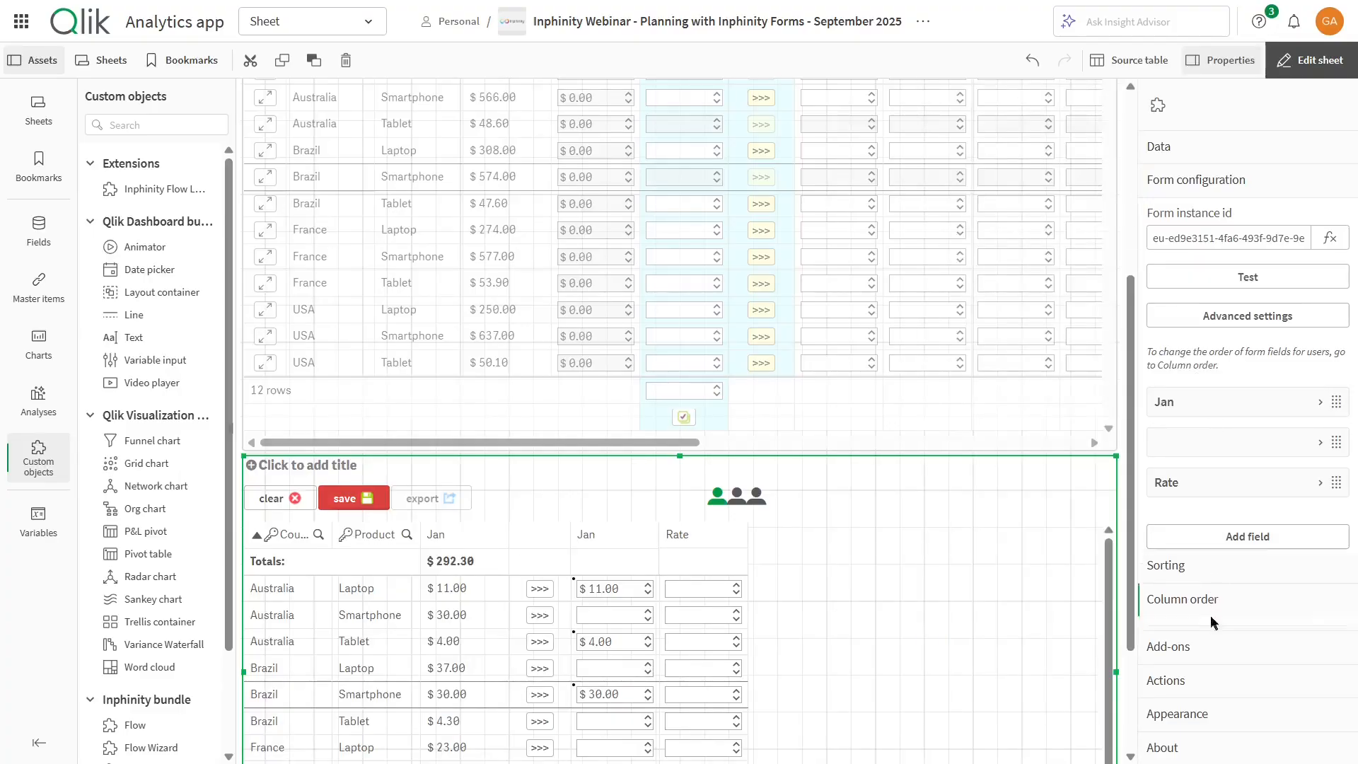
scroll(1240, 534, down, 5)
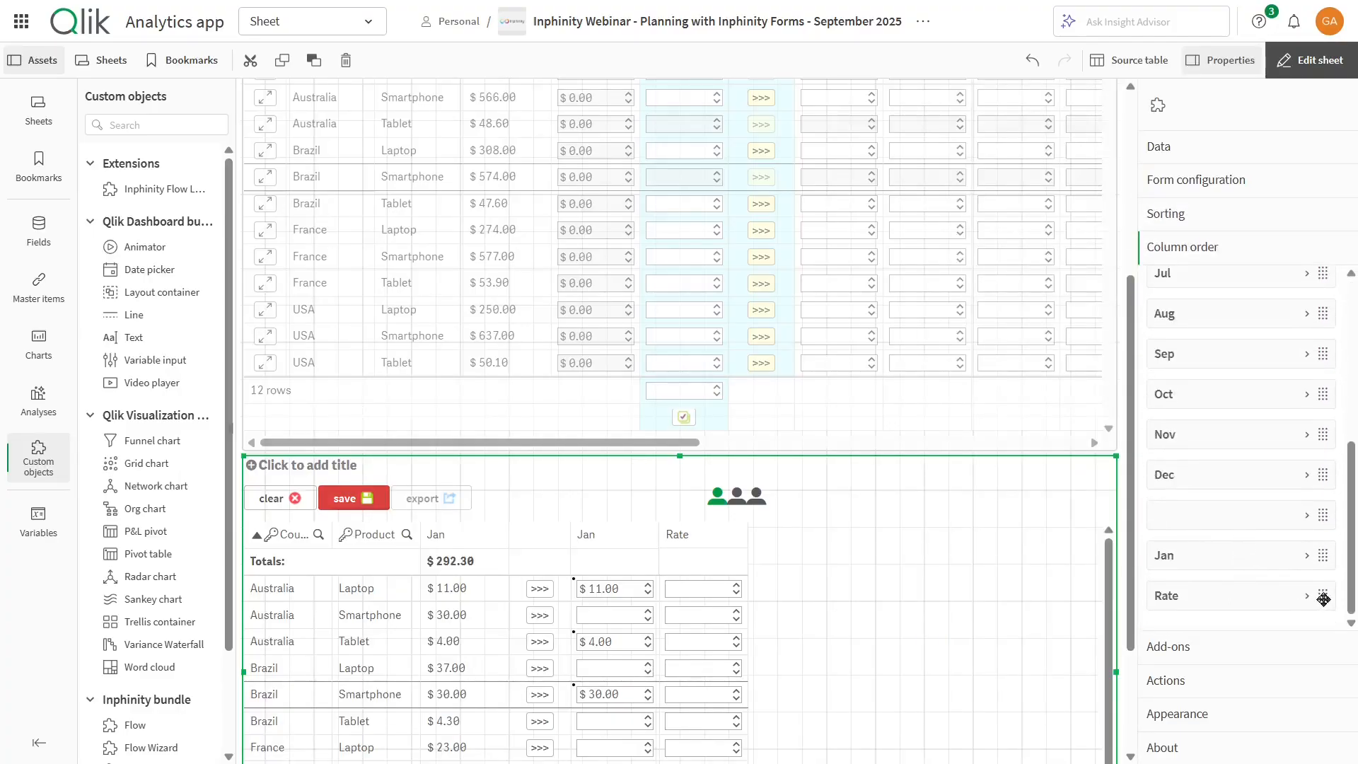
drag(1324, 599, 1319, 542)
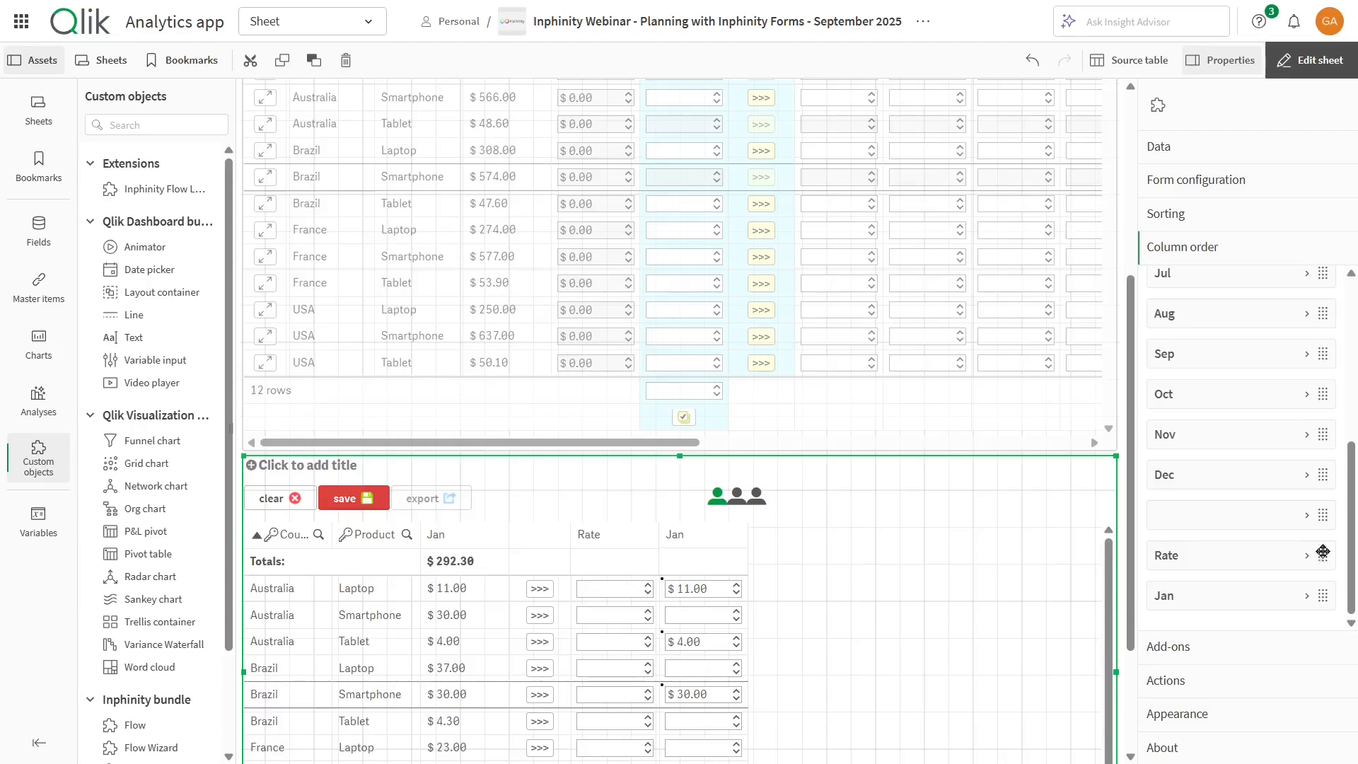
drag(1323, 555, 1323, 504)
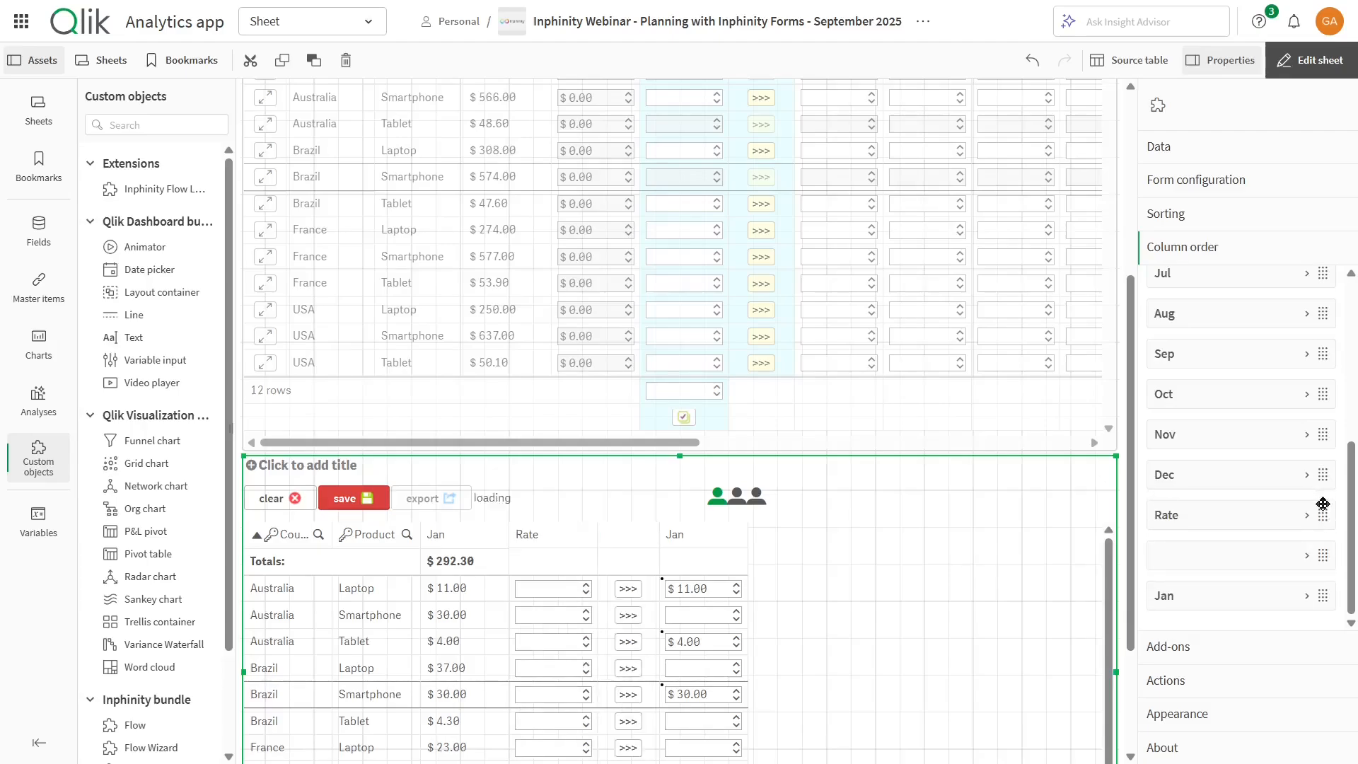
Reopen the >>> button's Set cell value action and copy the Rate field's formula reference from the column order
click(1198, 684)
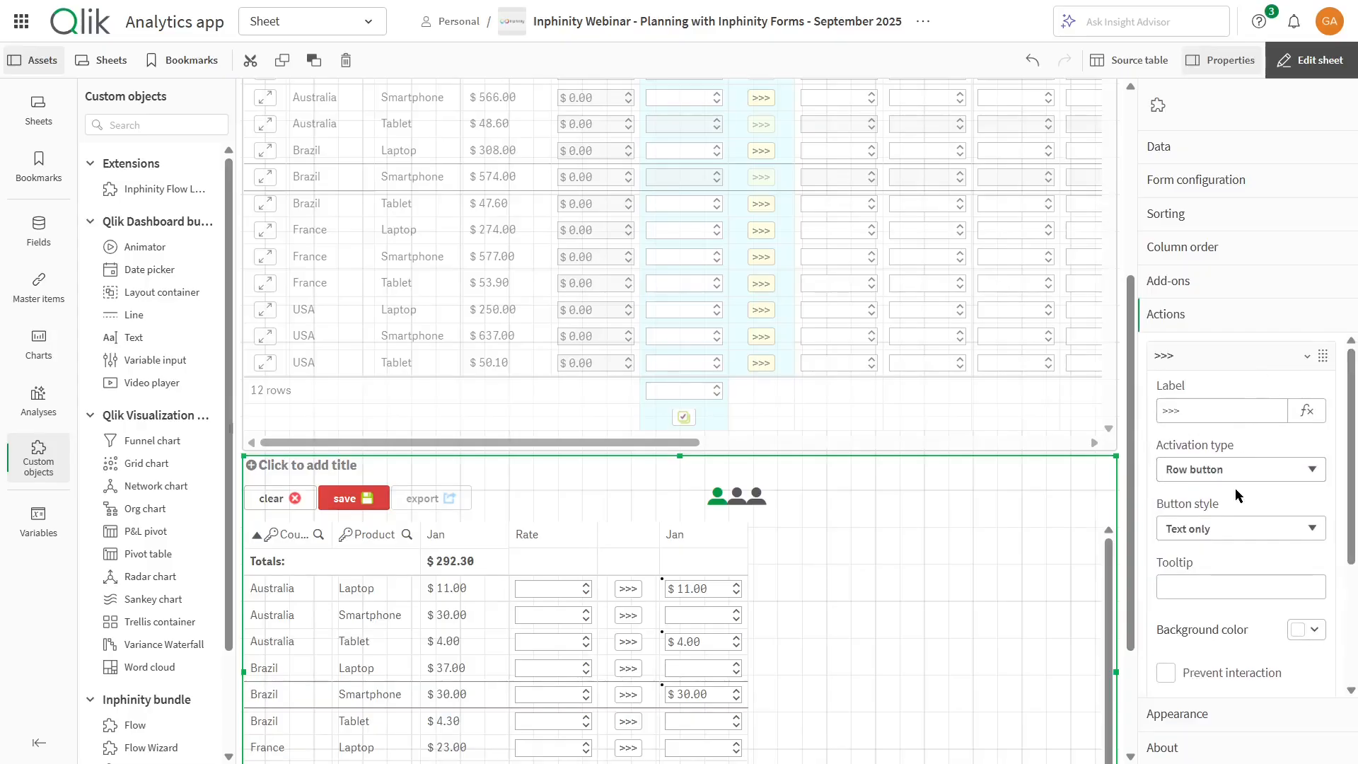
scroll(1239, 495, down, 3)
click(1229, 568)
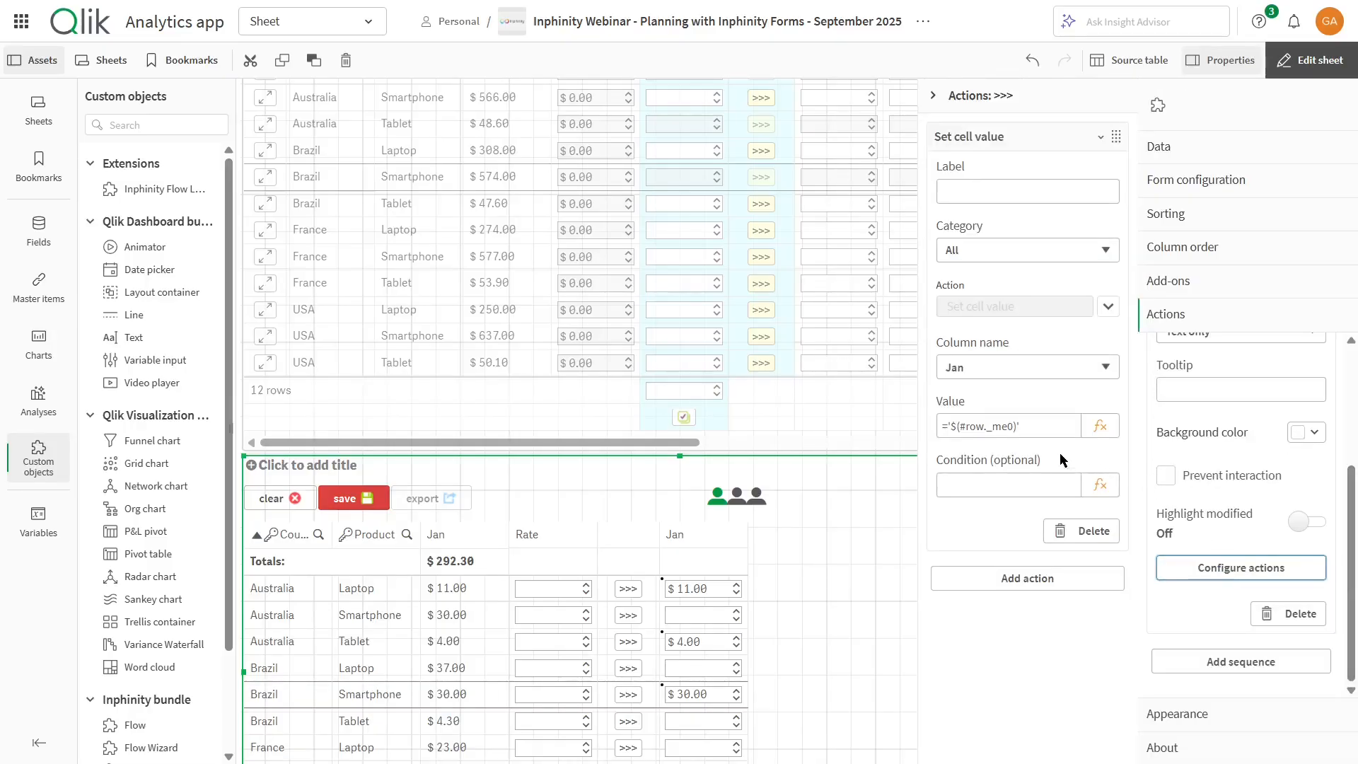
drag(1029, 427, 953, 428)
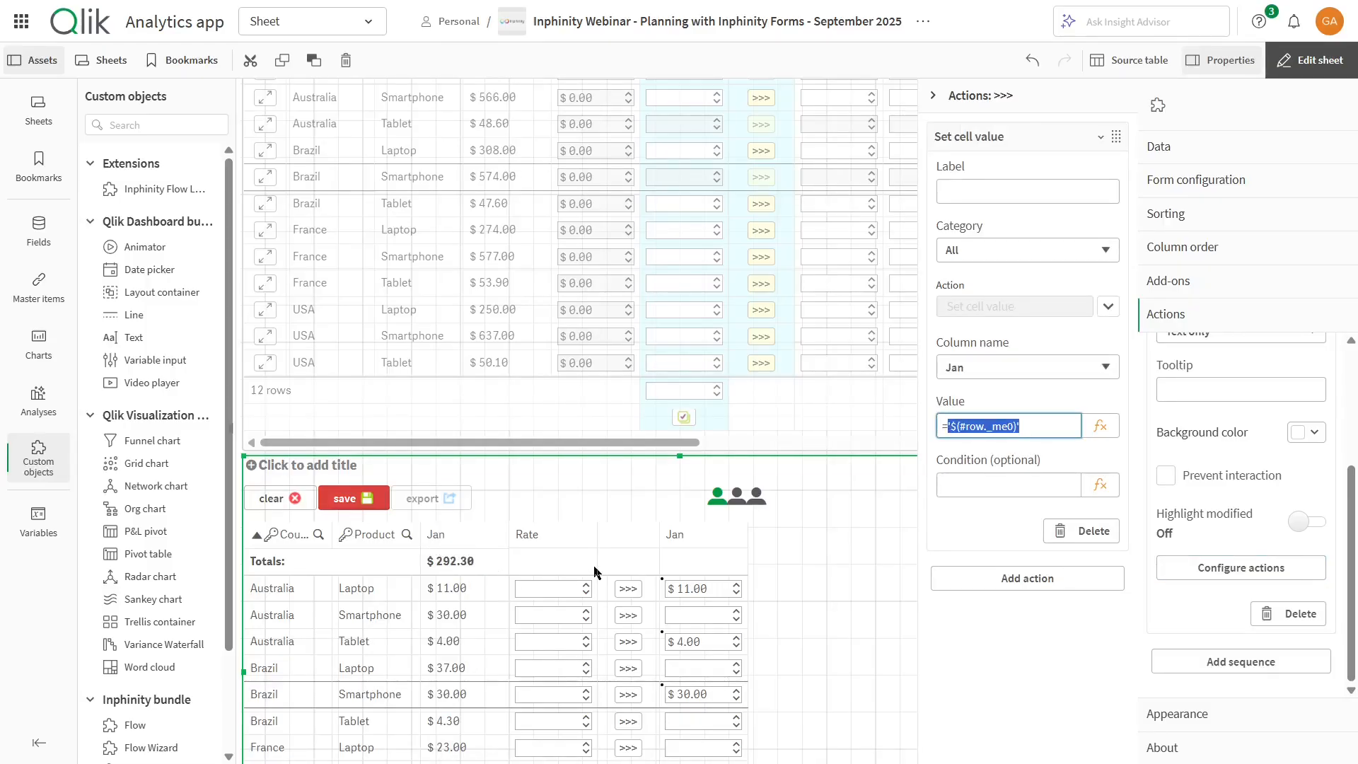
click(1030, 429)
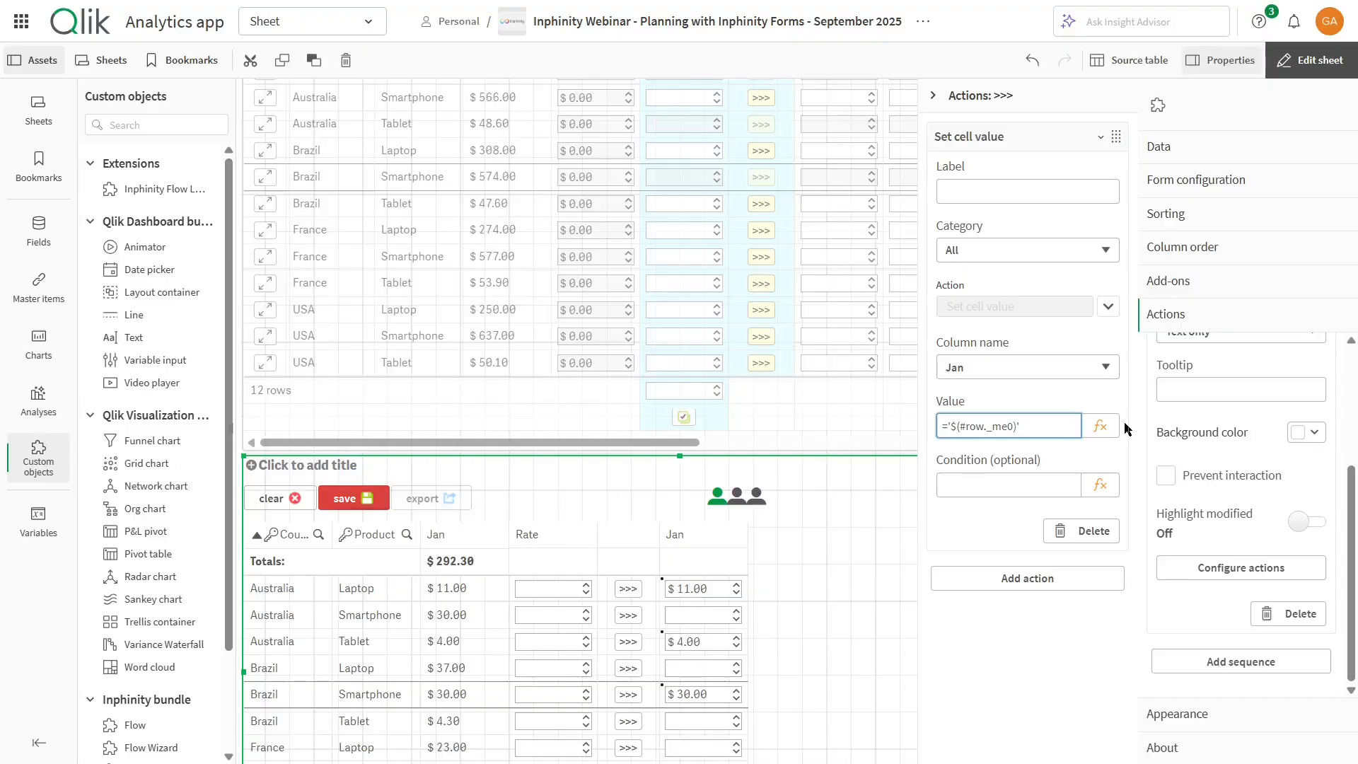
click(1203, 248)
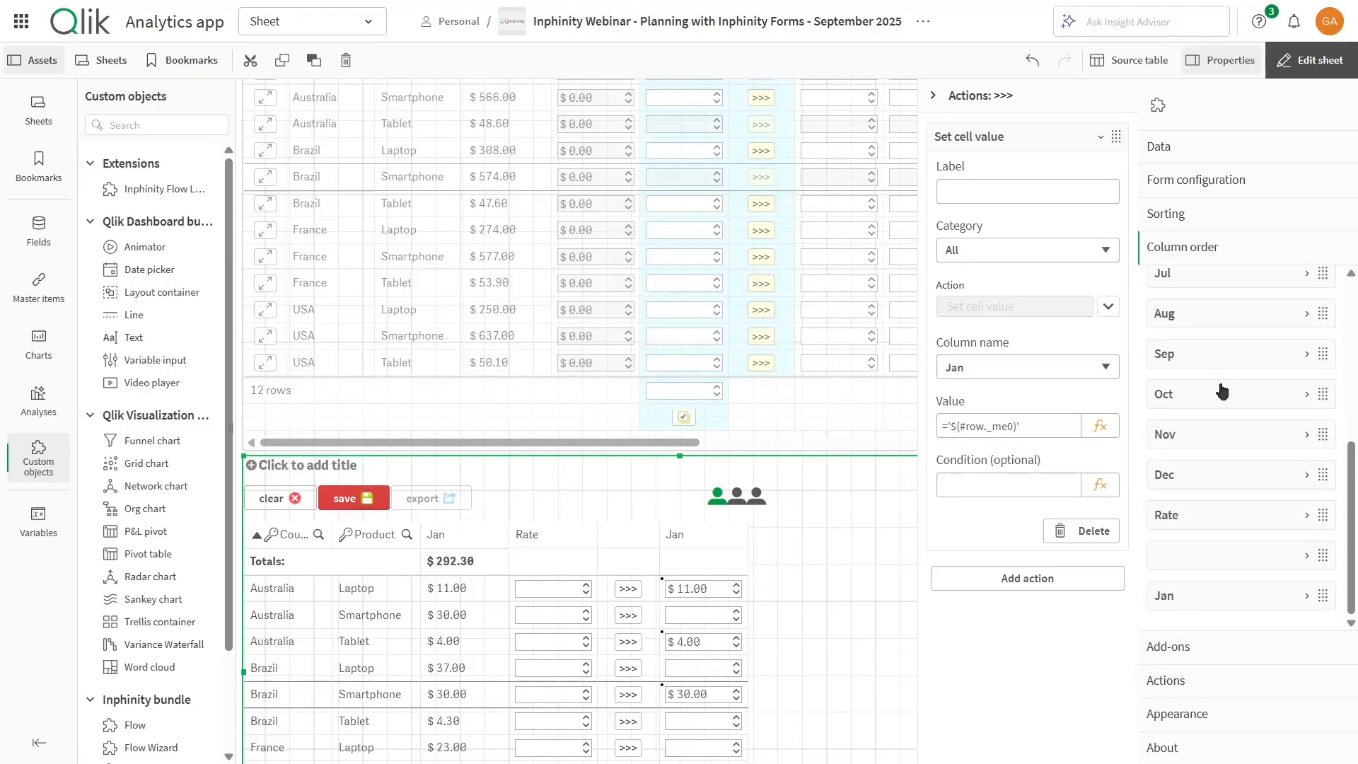
click(1239, 515)
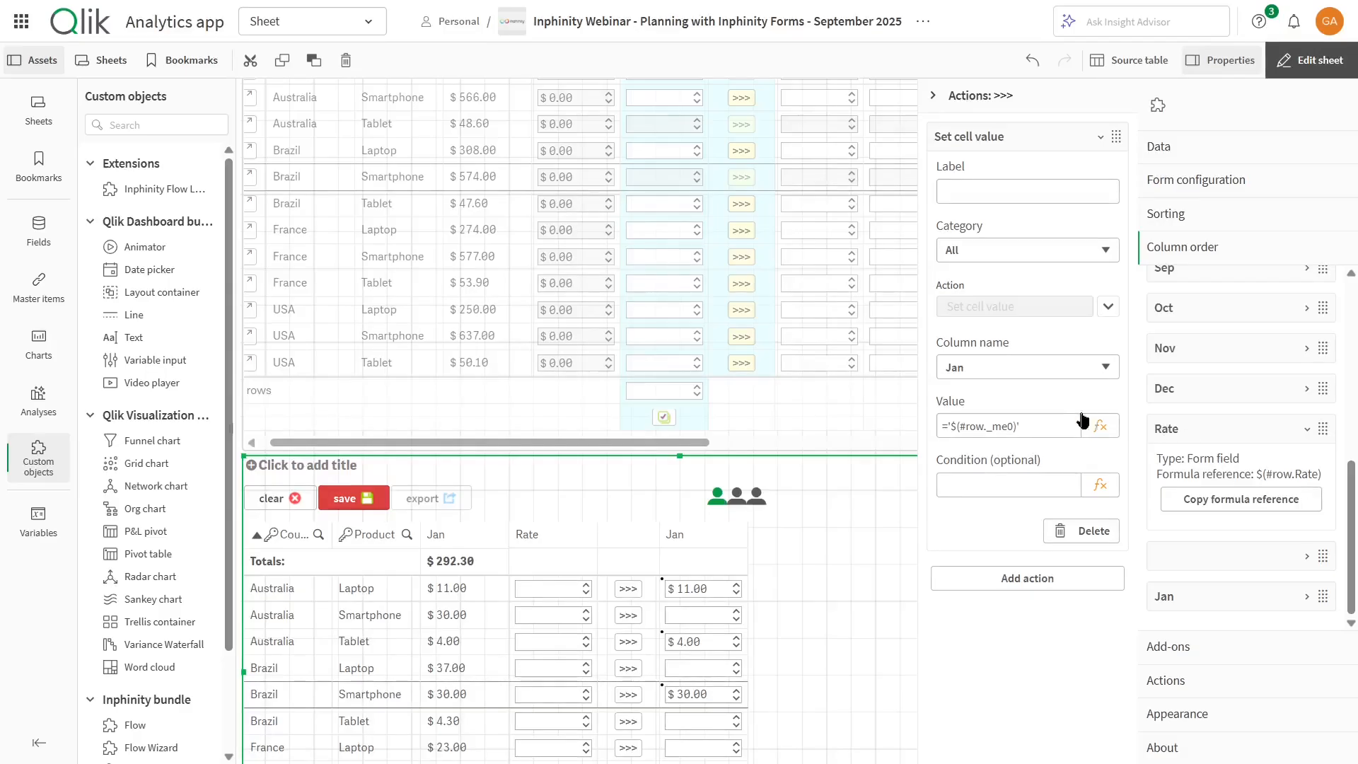
click(1055, 428)
click(1214, 437)
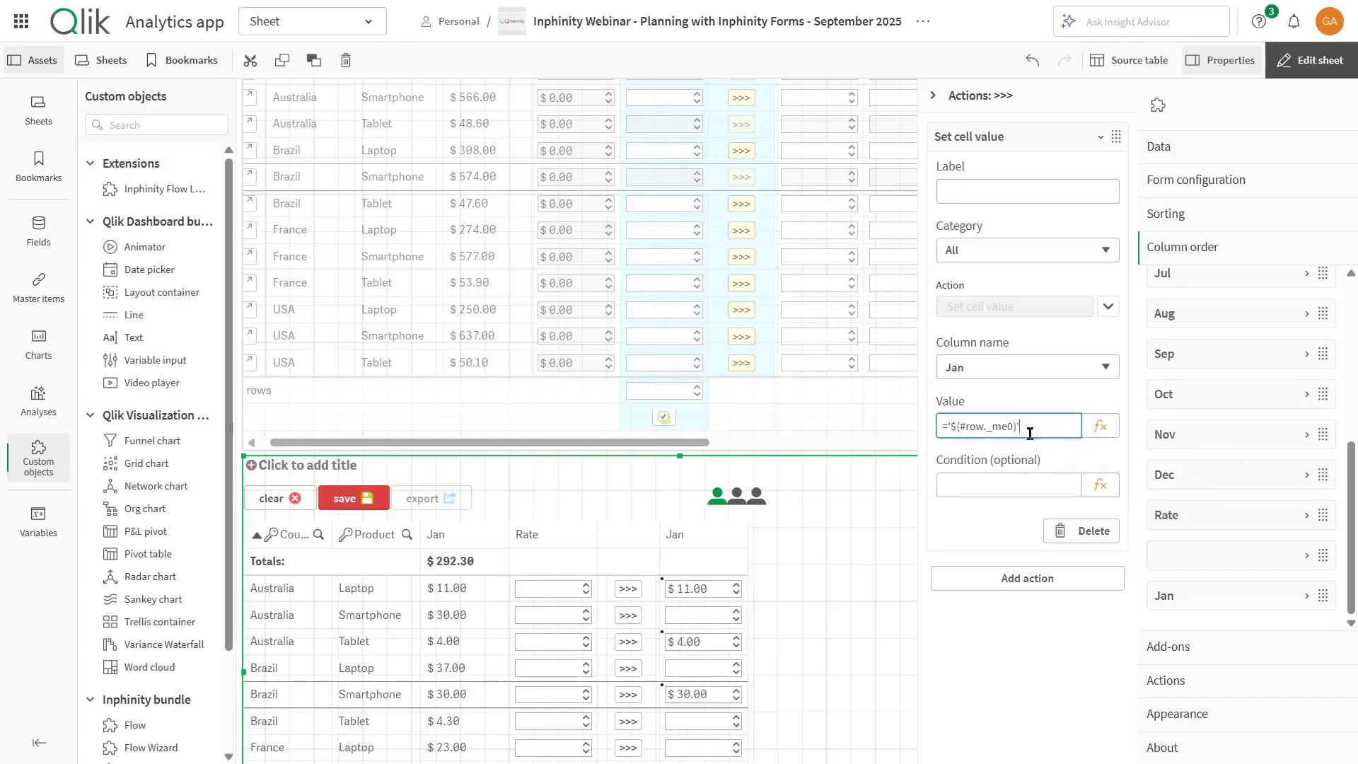
Extend the Set cell value expression to ='$(#row._me0)'*(1+'$(#row.Rate)'), apply it and close the >>> button's actions
click(1101, 425)
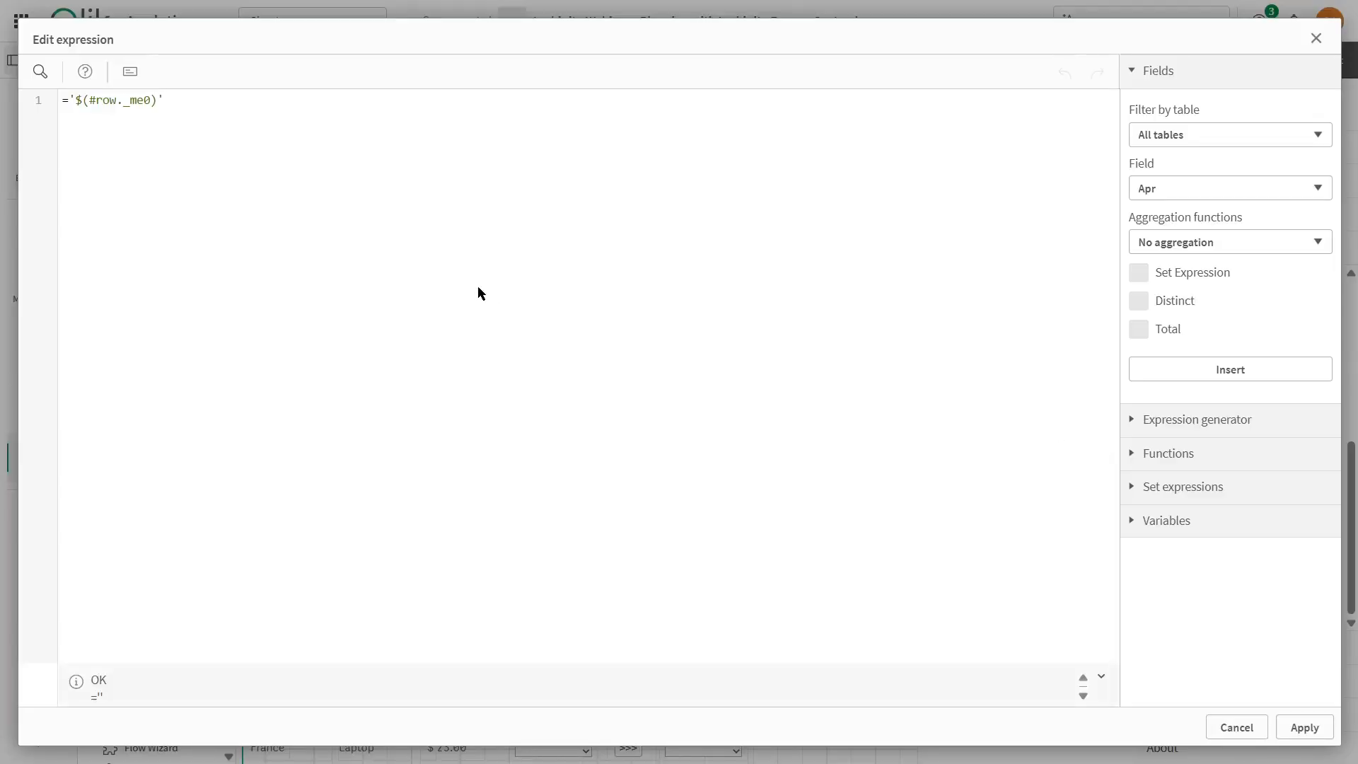
text(*(1+')
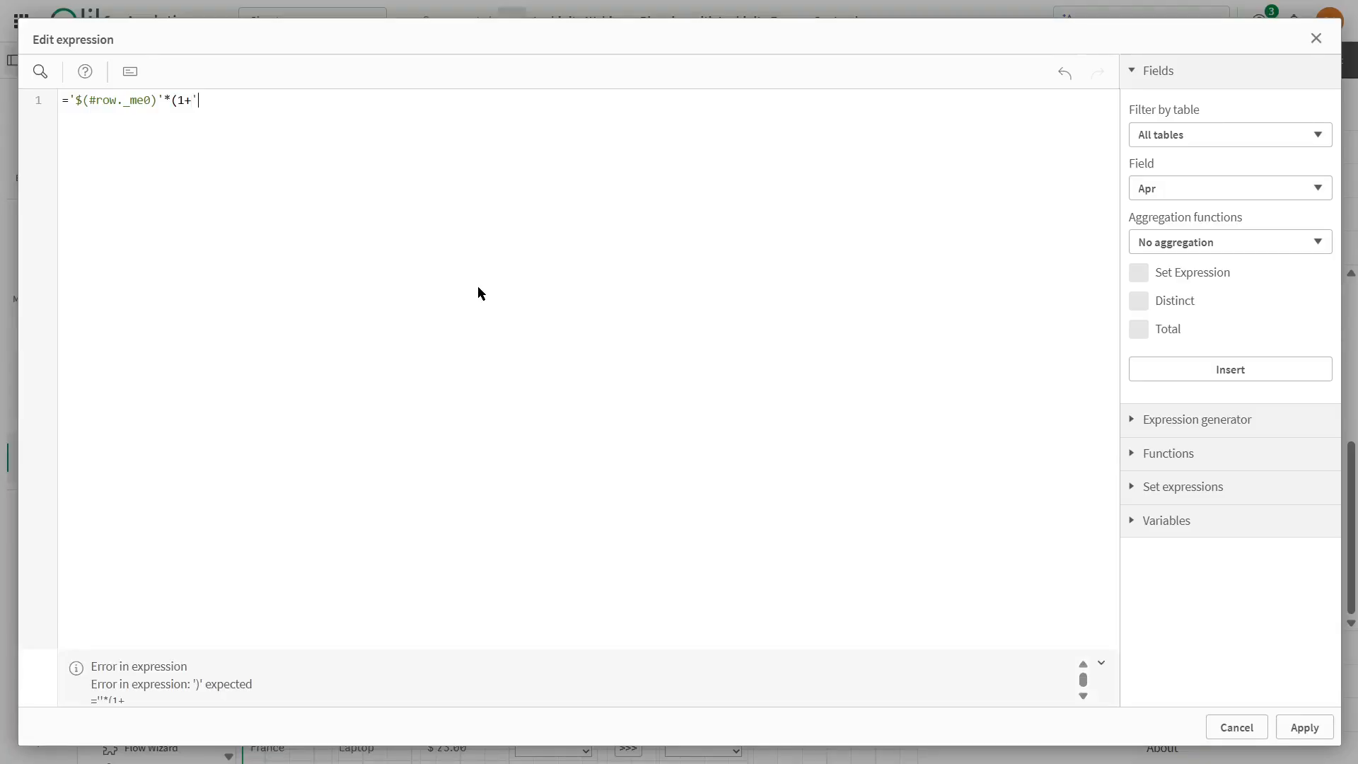
text($(row.R)
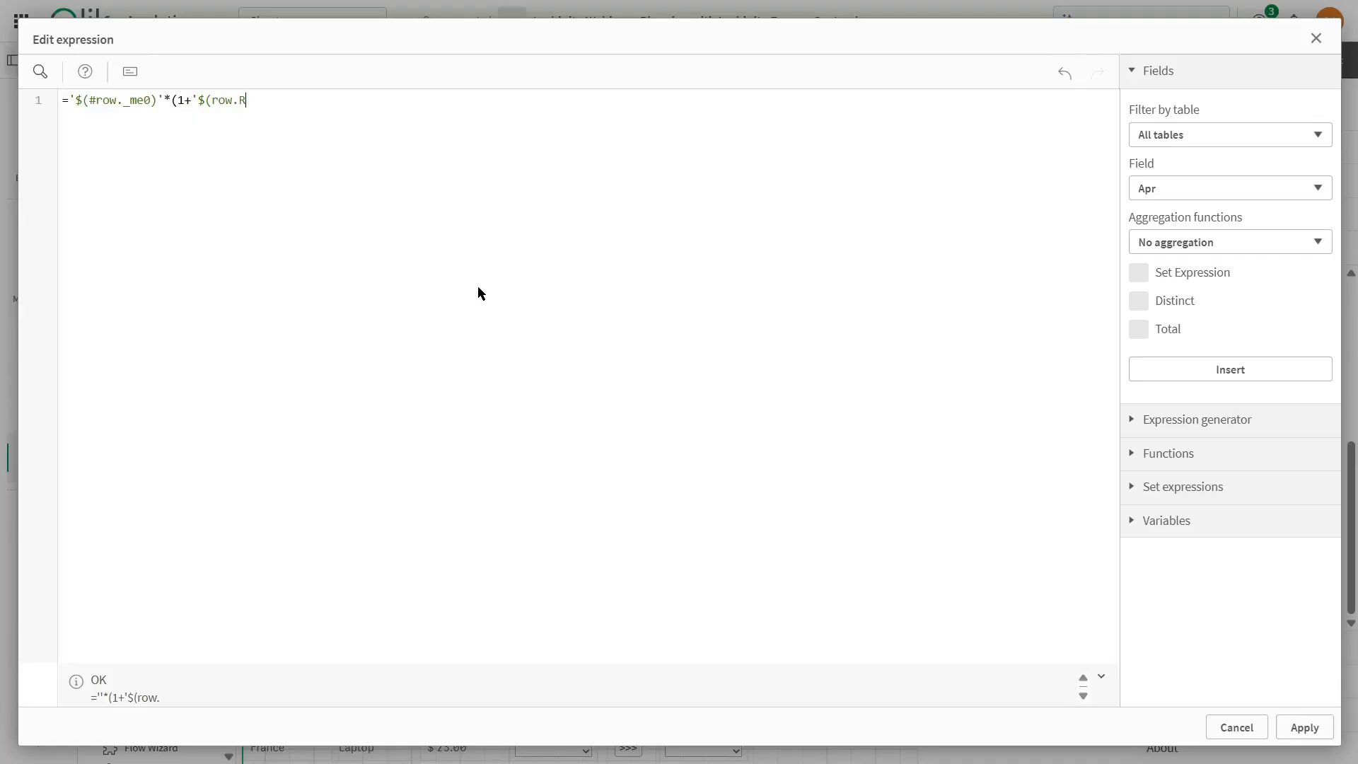
text(ate)')
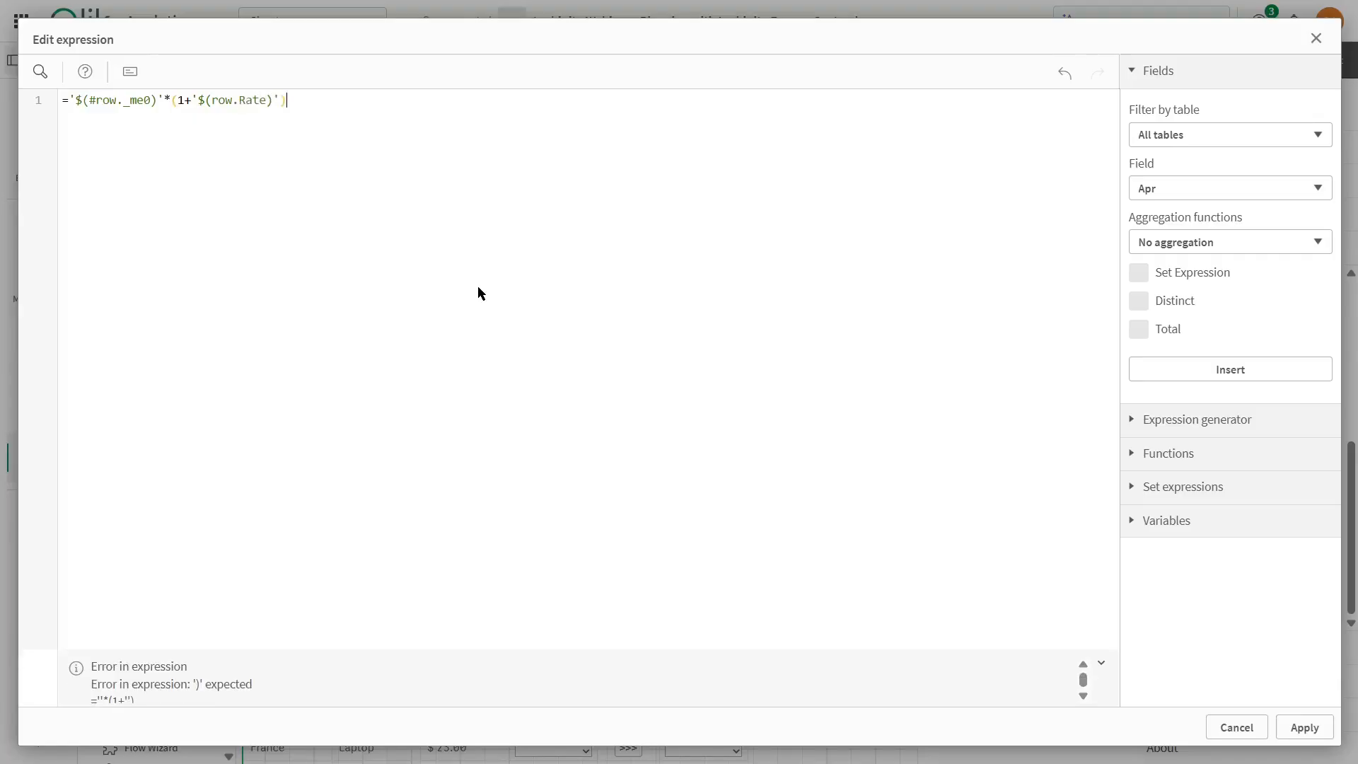
click(212, 101)
text(#)
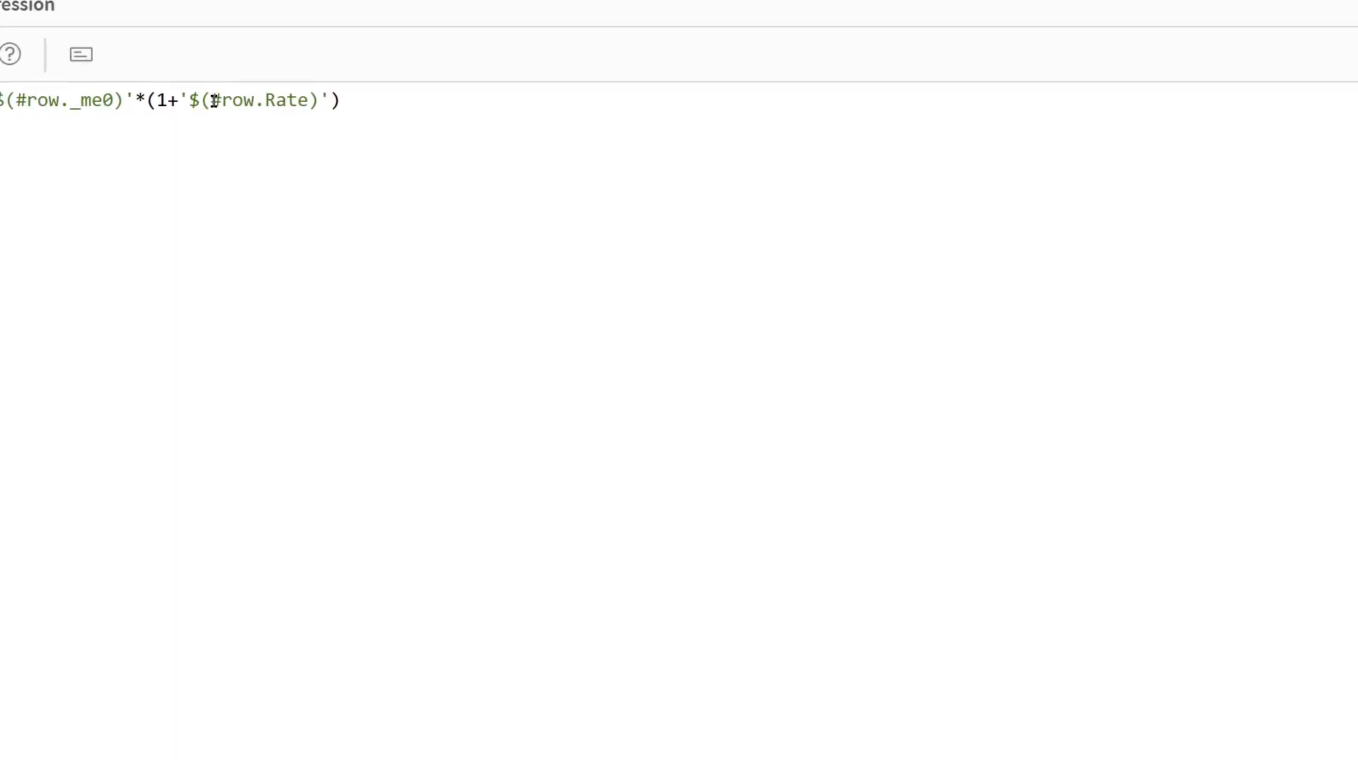
drag(382, 101, 309, 103)
click(393, 100)
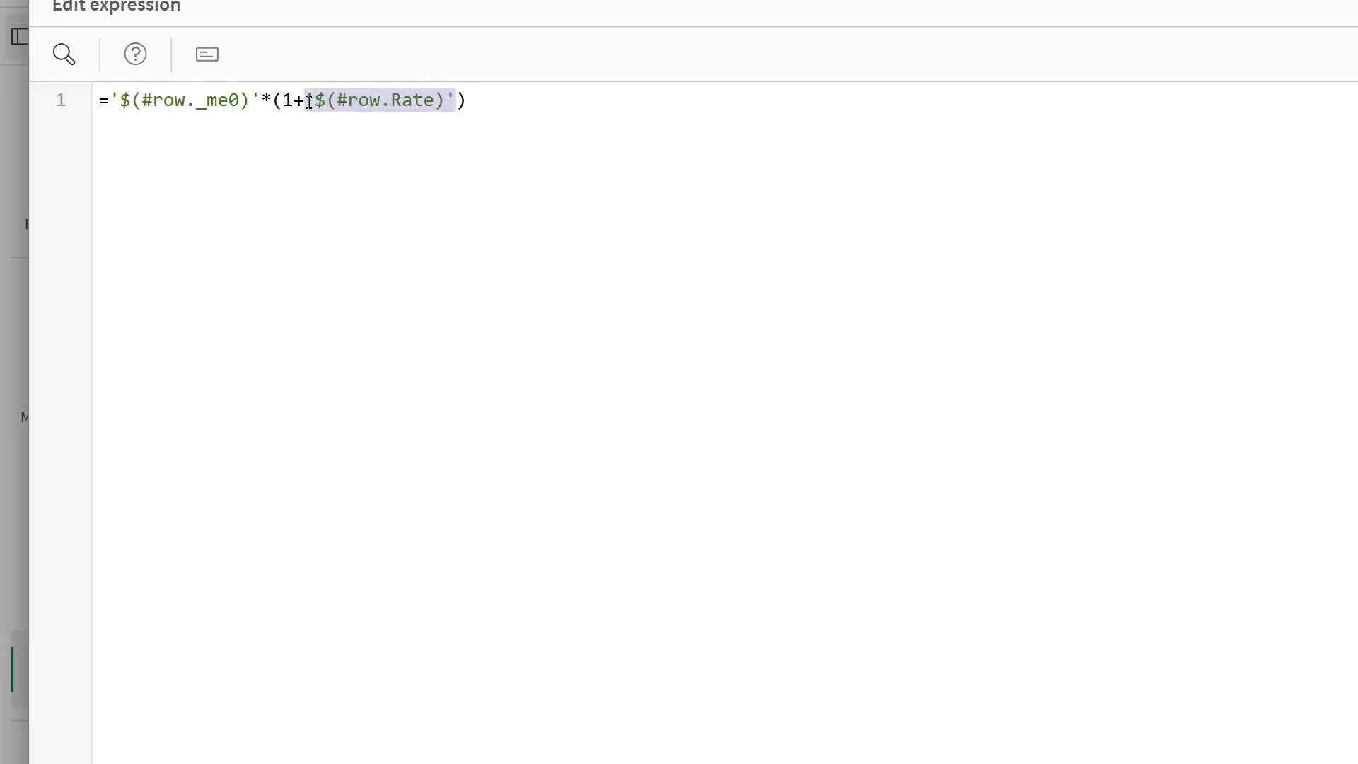
click(601, 135)
click(1295, 731)
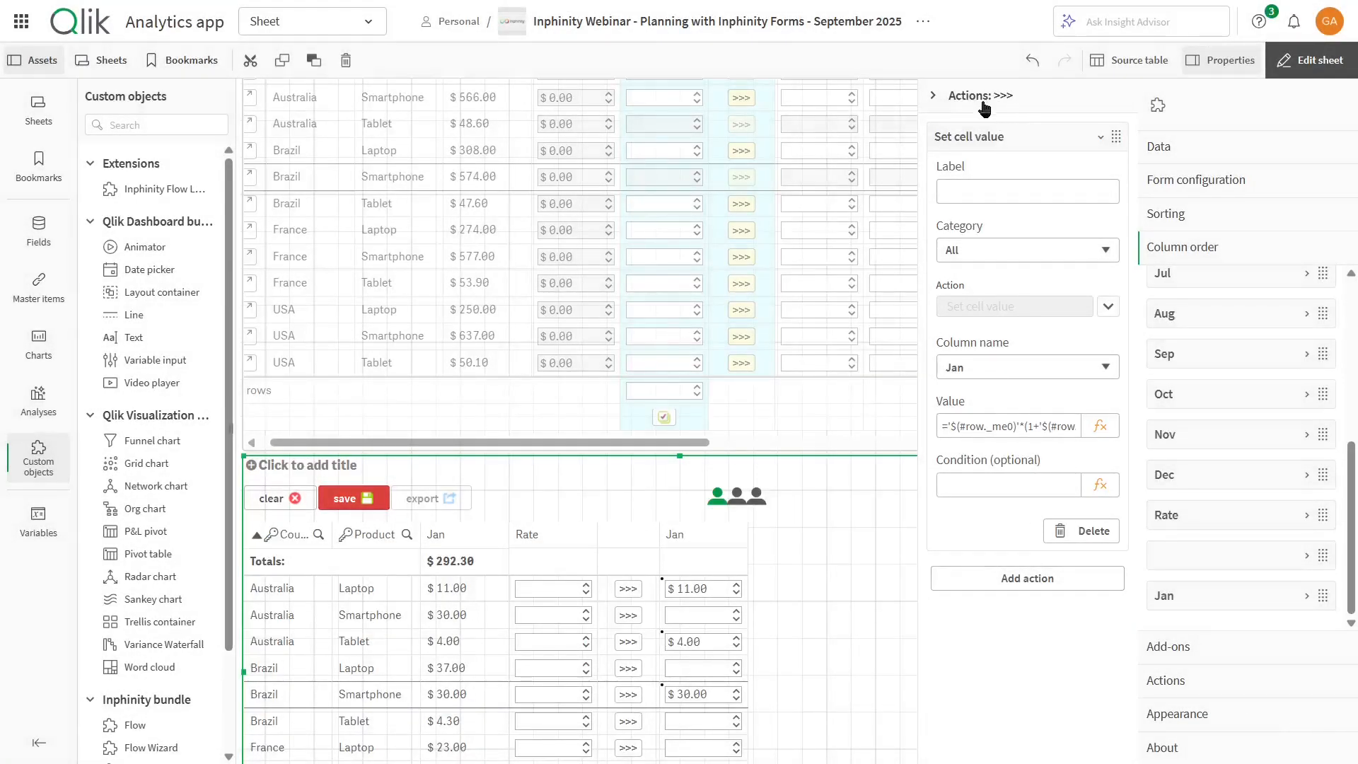
click(983, 99)
Outside sheet editing, test the Australia Smartphone row's >>> button without a rate and with a 50% rate, and clear the form
click(1309, 60)
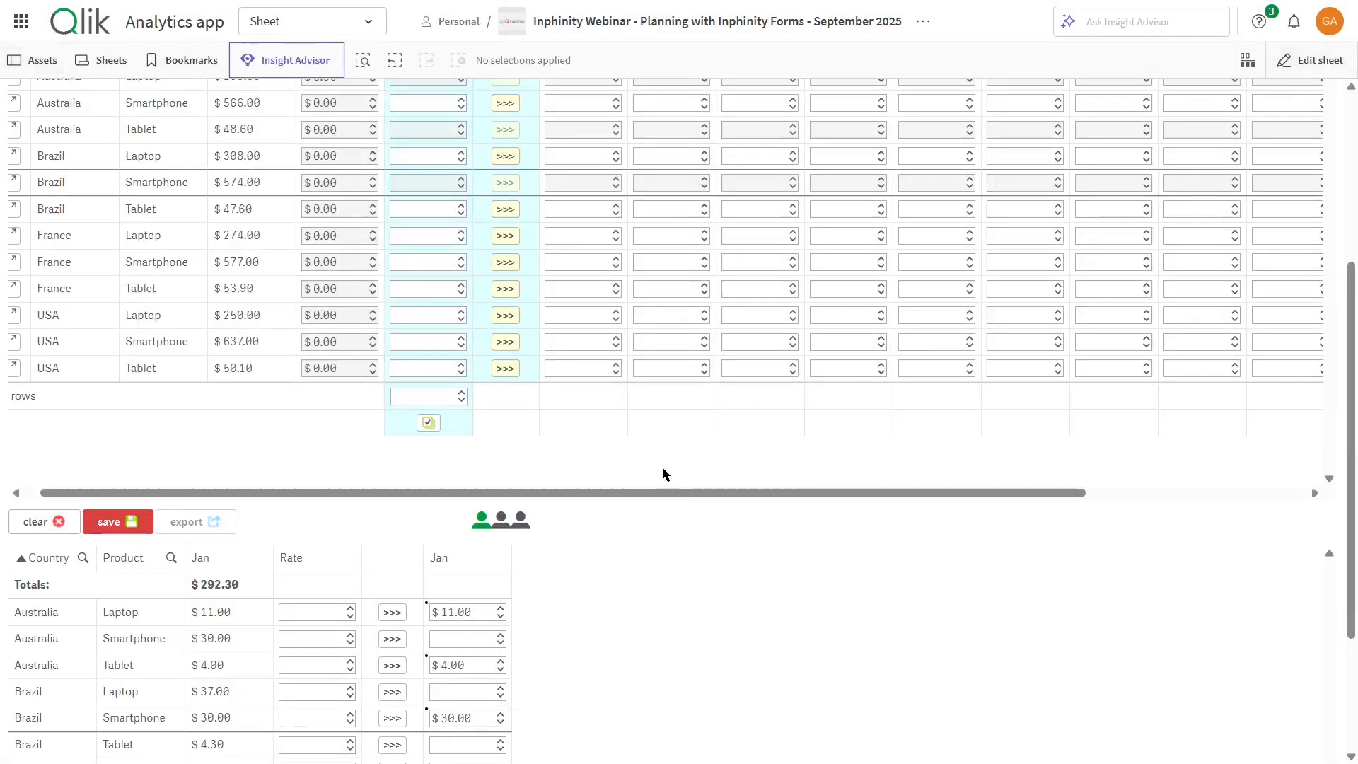
scroll(643, 594, down, 3)
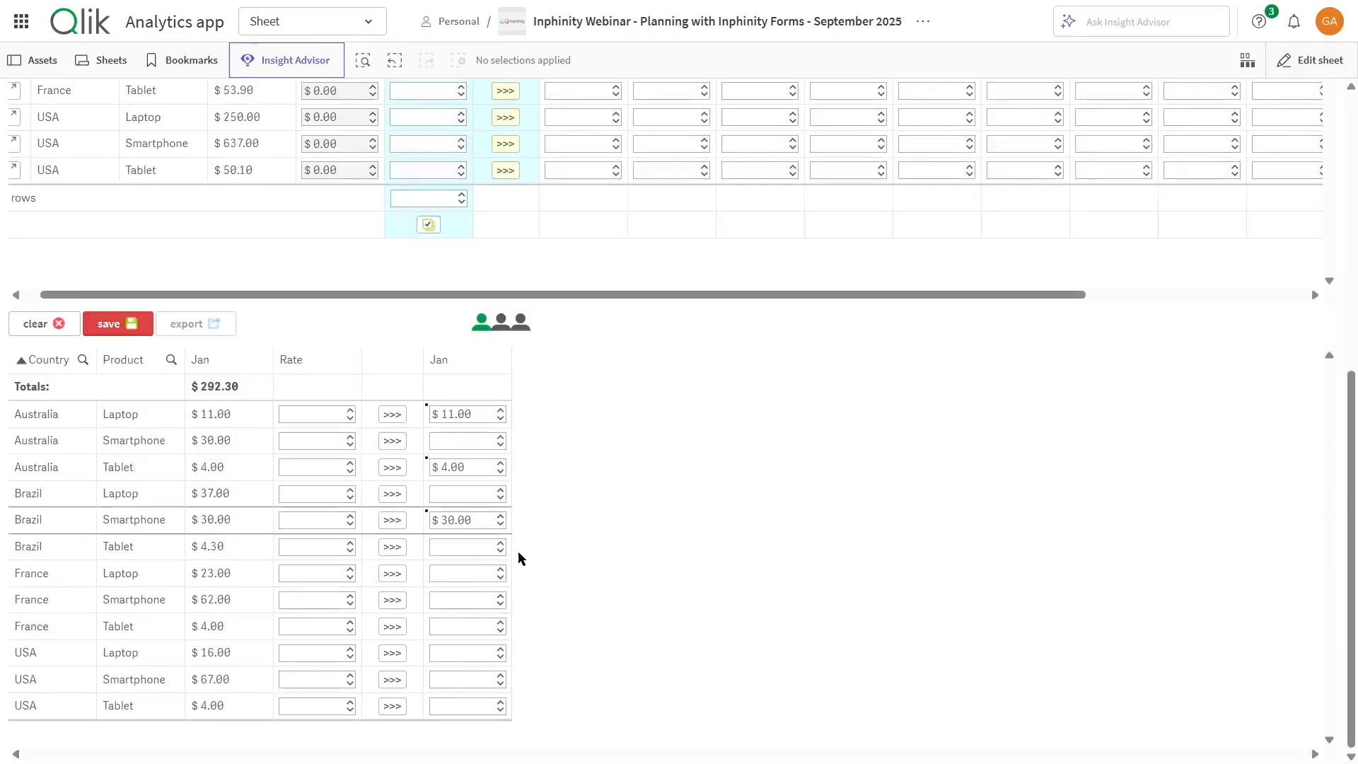
click(400, 443)
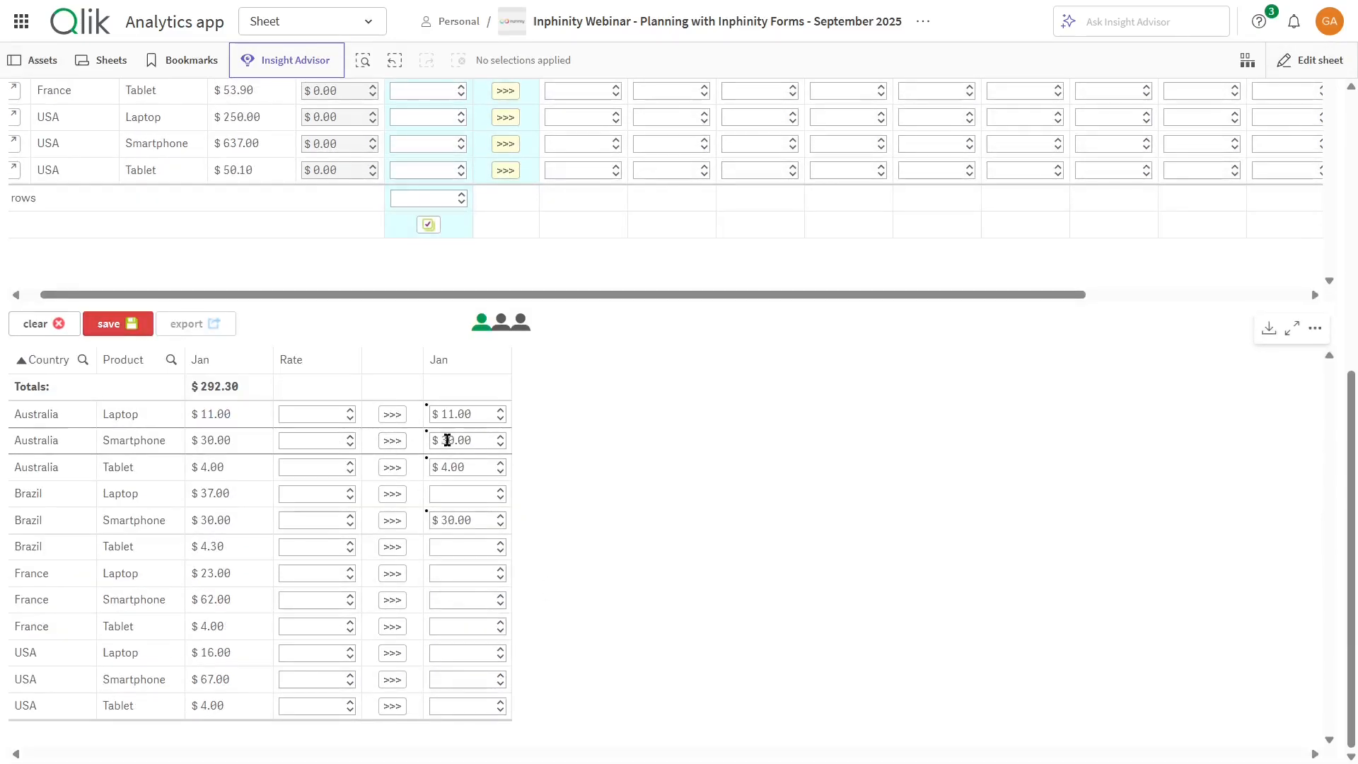
click(320, 440)
text(50)
click(389, 443)
click(52, 327)
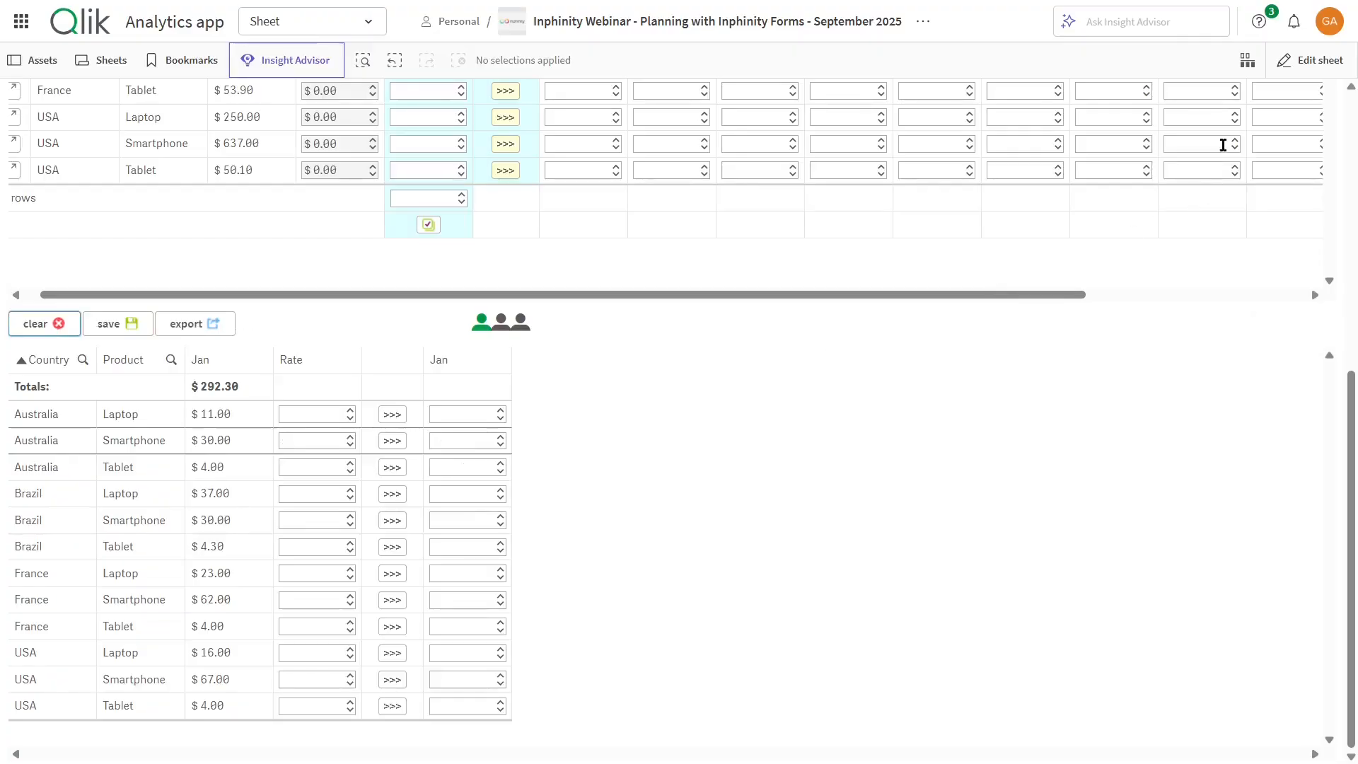
Return to sheet editing and add an action sequence to the lower form as a toolbar button labelled Batch copy
click(1311, 70)
scroll(908, 528, down, 1)
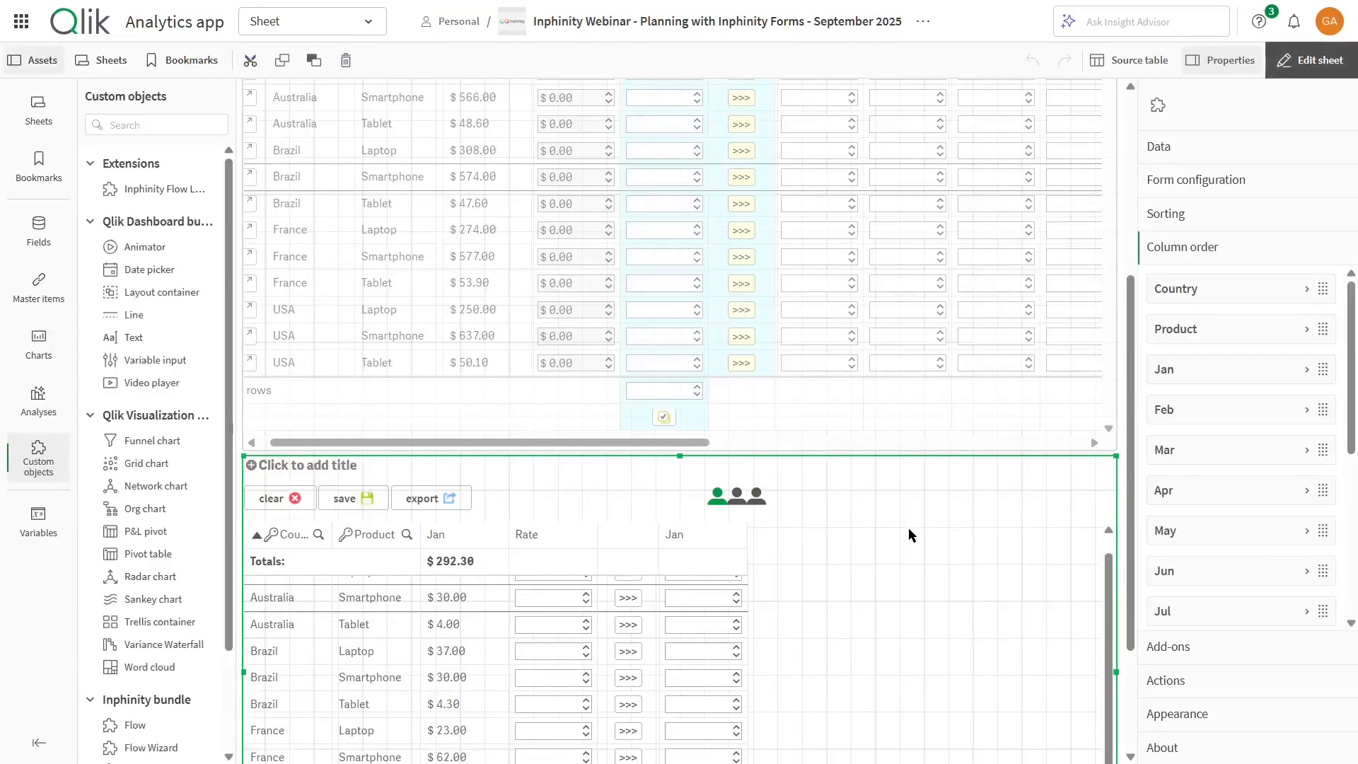
click(1166, 680)
scroll(1022, 522, down, 2)
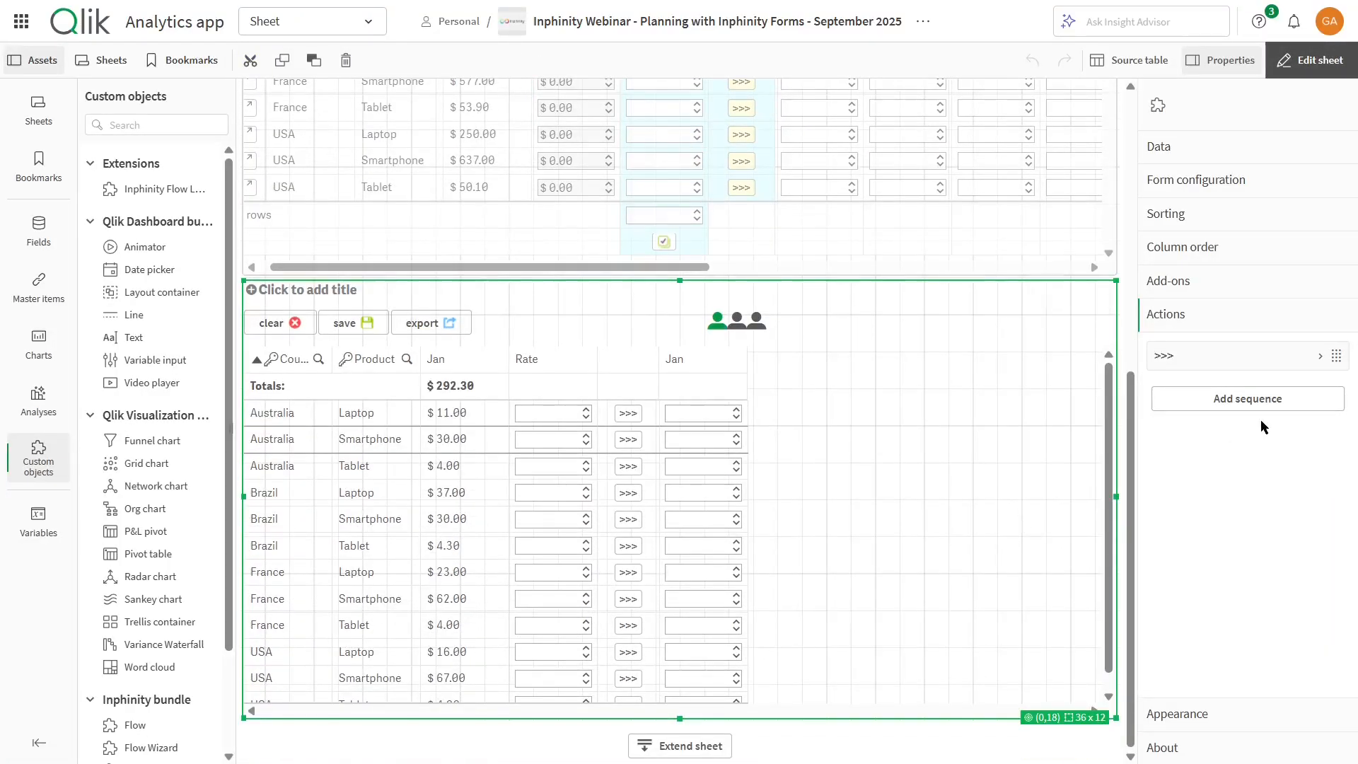
click(1270, 400)
click(1218, 452)
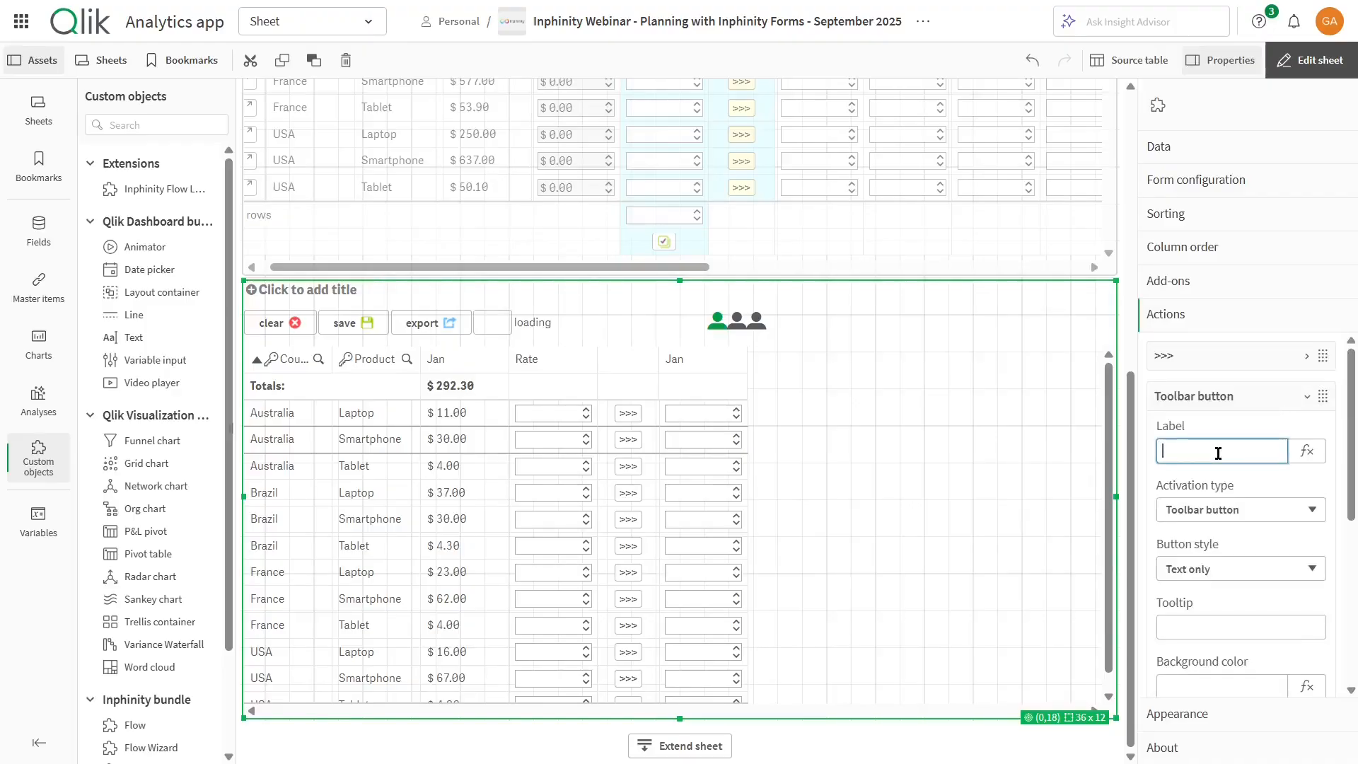
text(Batch copy)
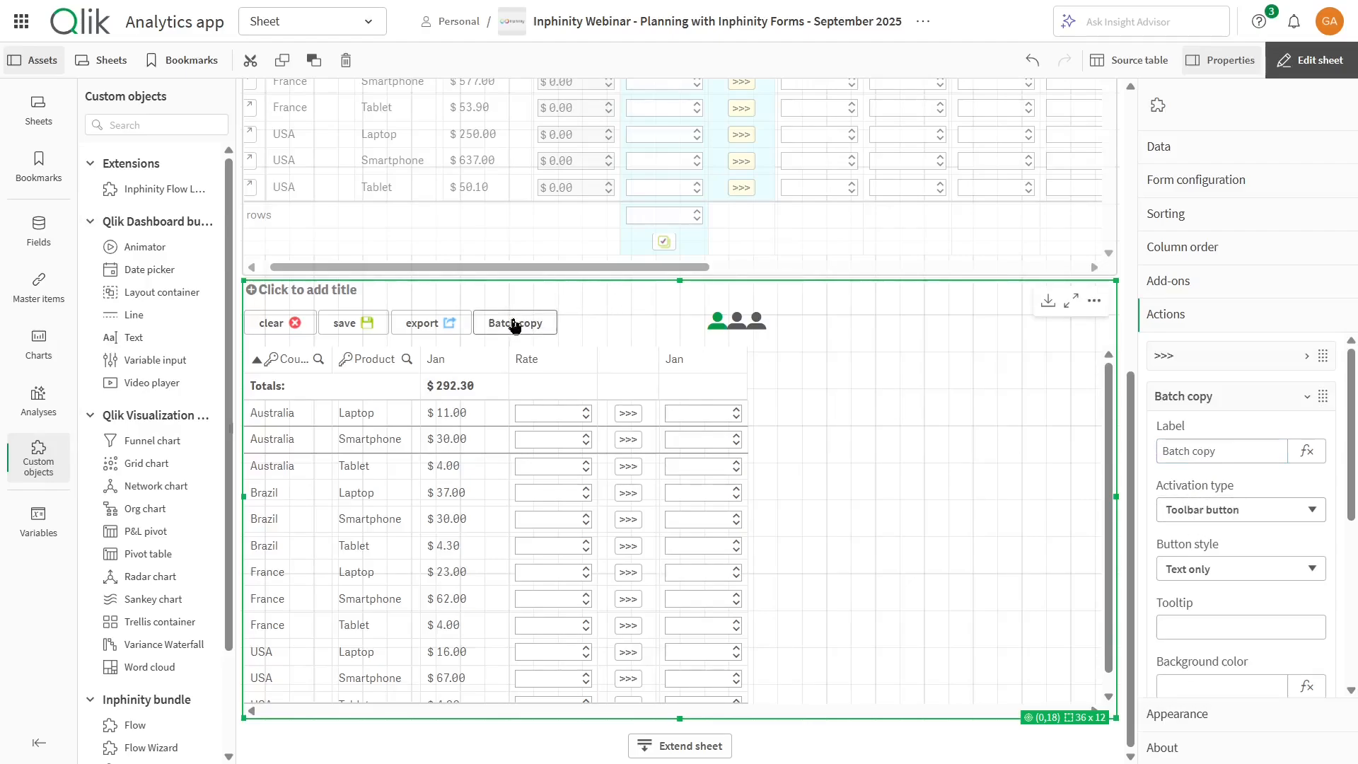
Add an Execute other sequence action to the Batch copy button
scroll(1309, 607, down, 4)
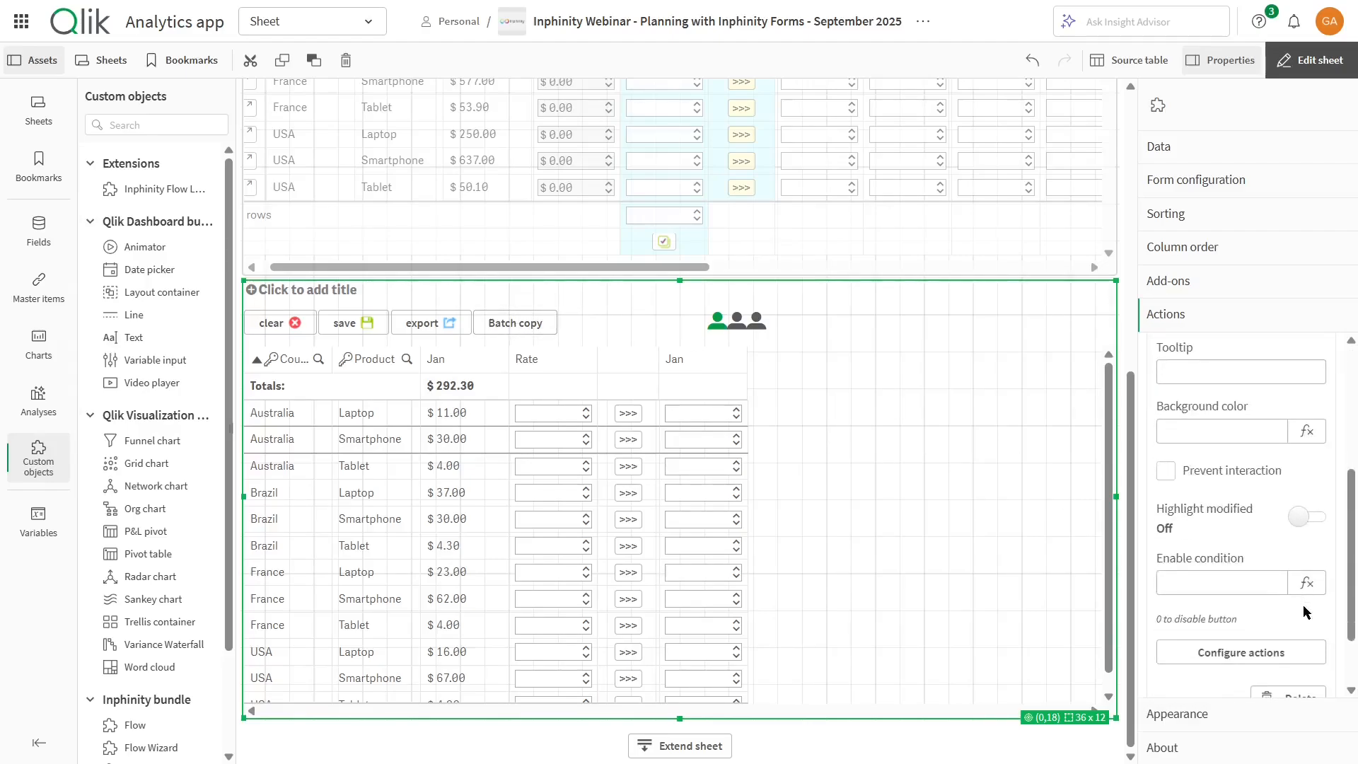
click(1218, 659)
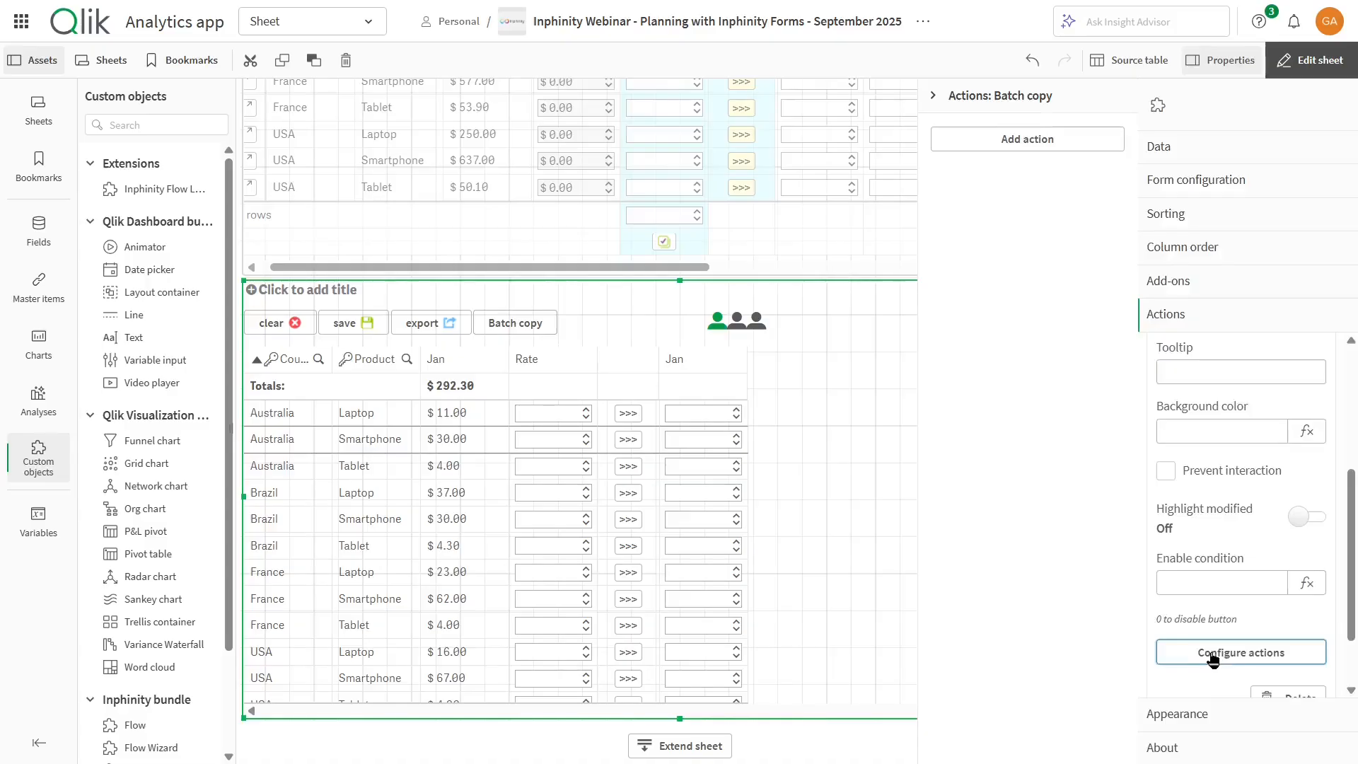
click(1026, 140)
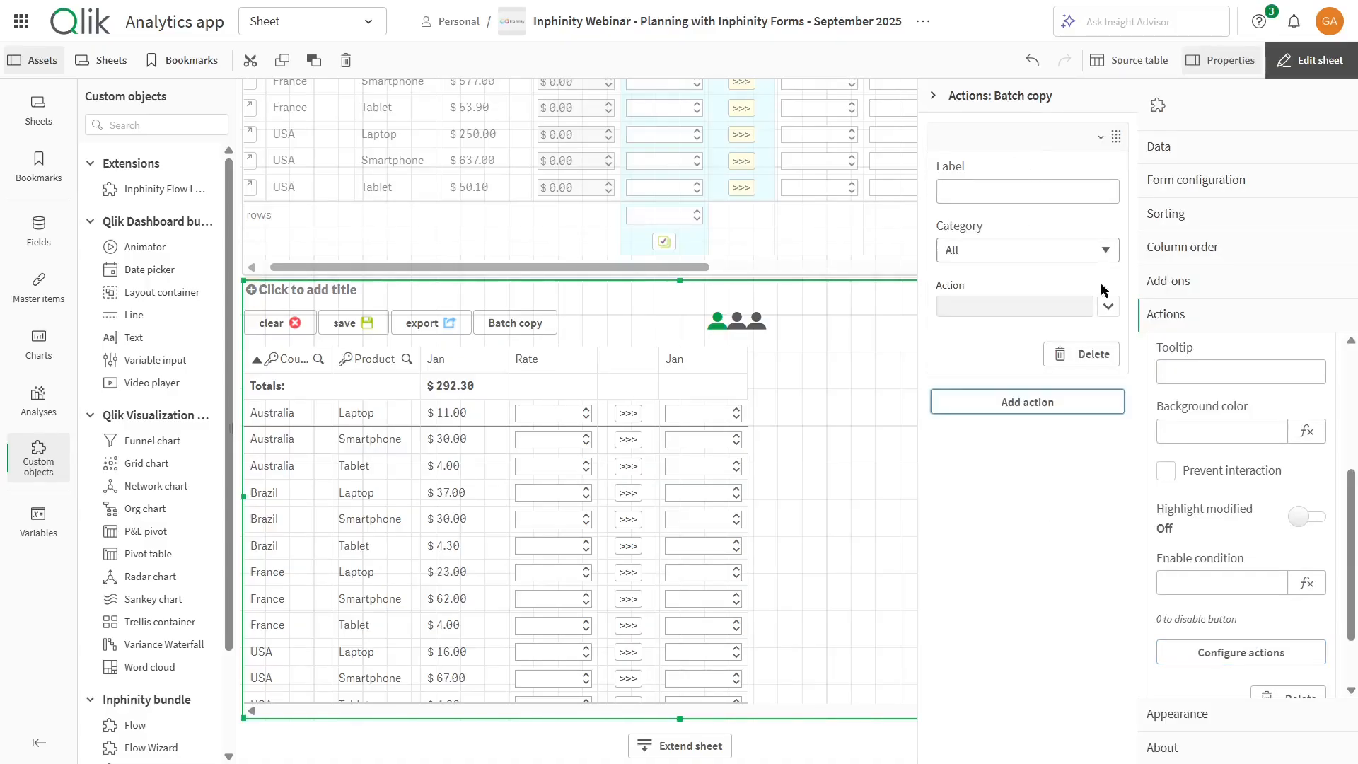
click(1108, 306)
click(1045, 341)
text(exe)
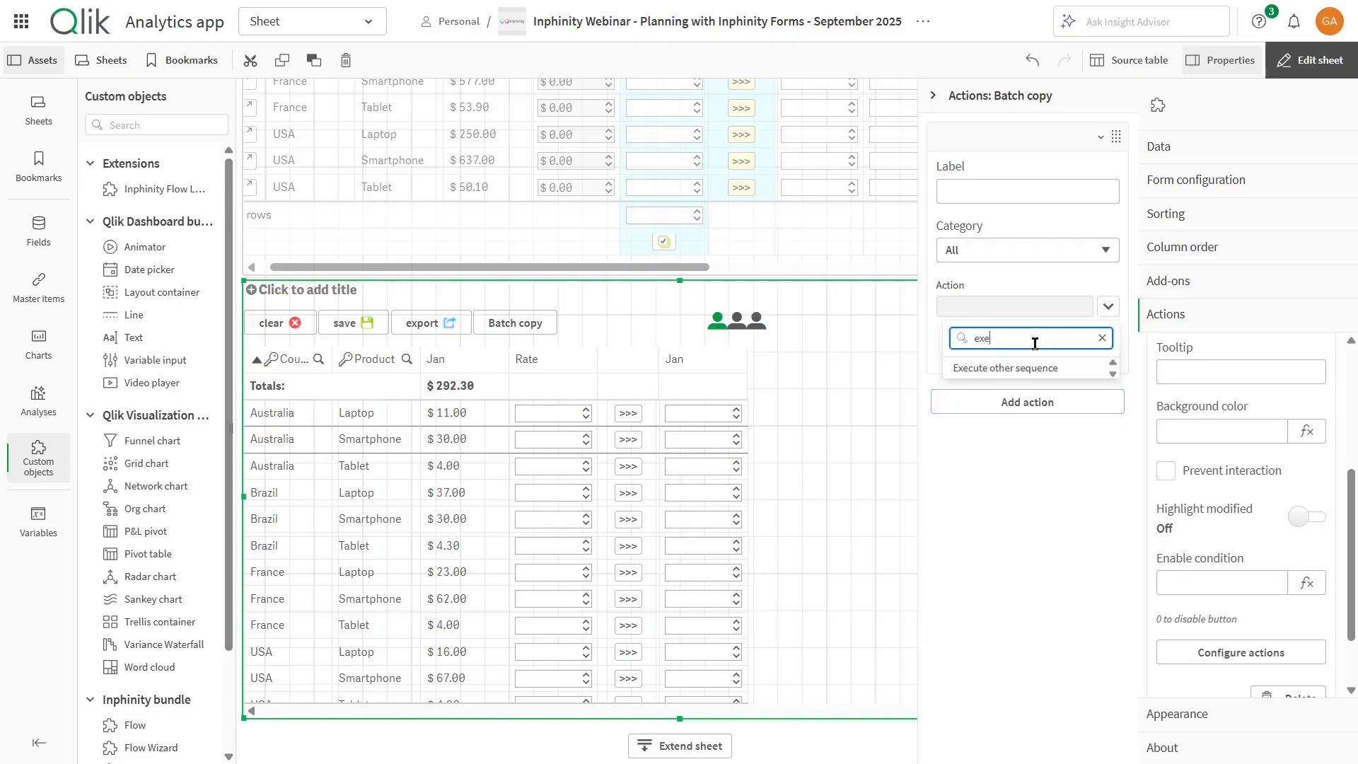
click(1012, 370)
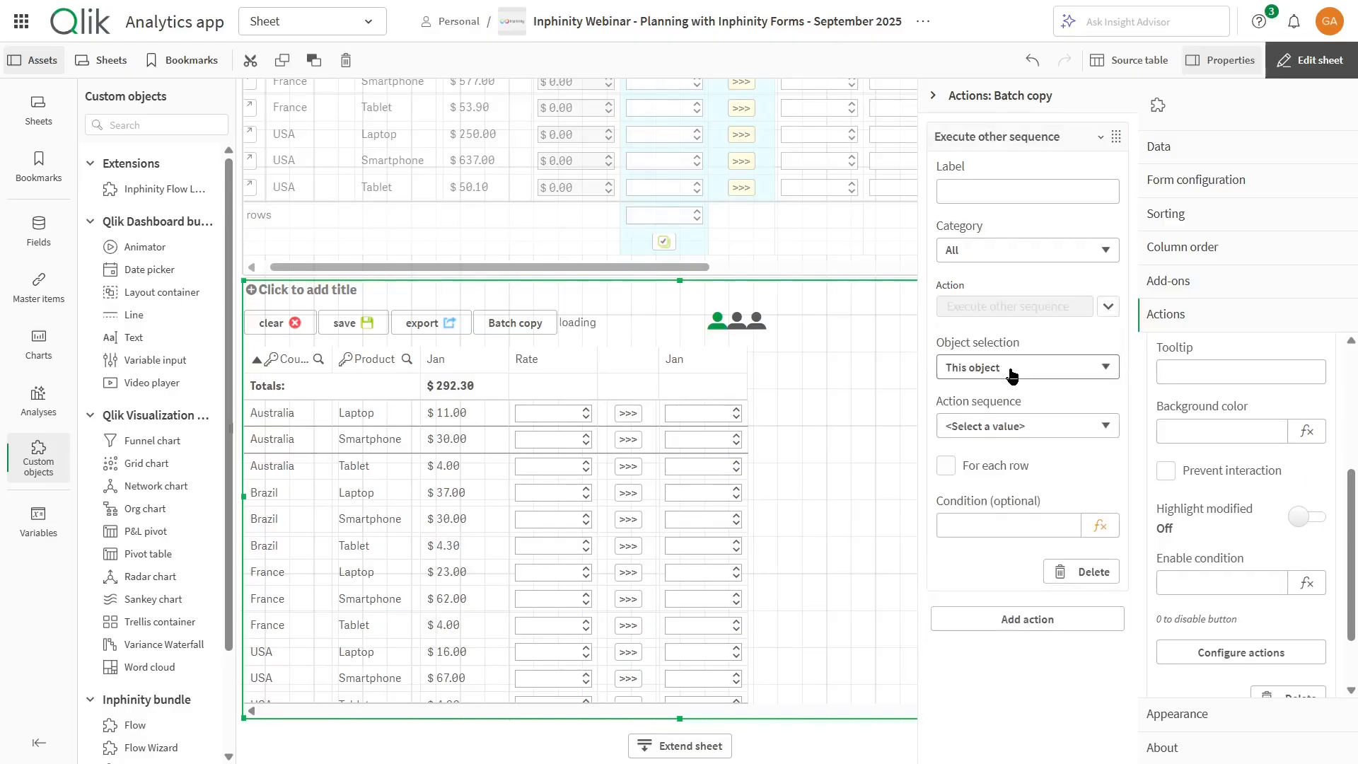
click(1035, 432)
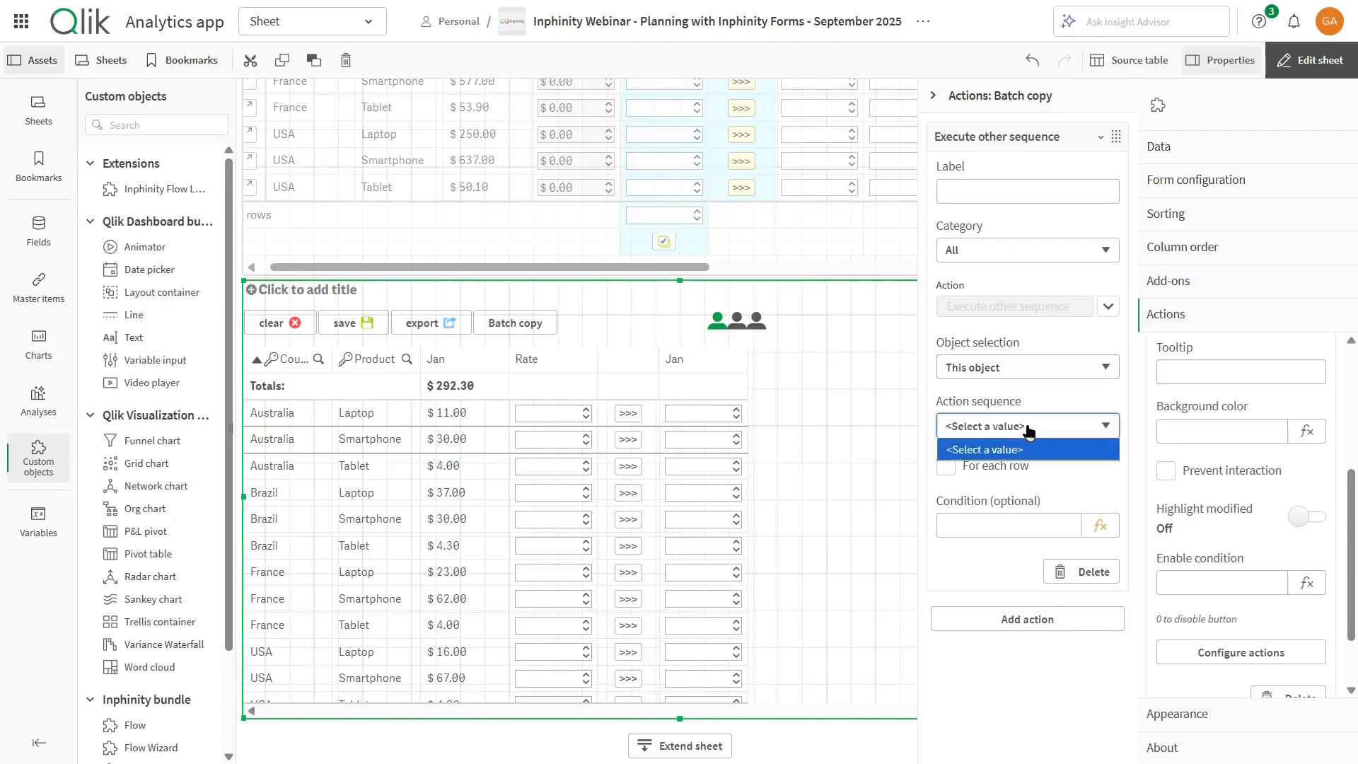
click(1062, 400)
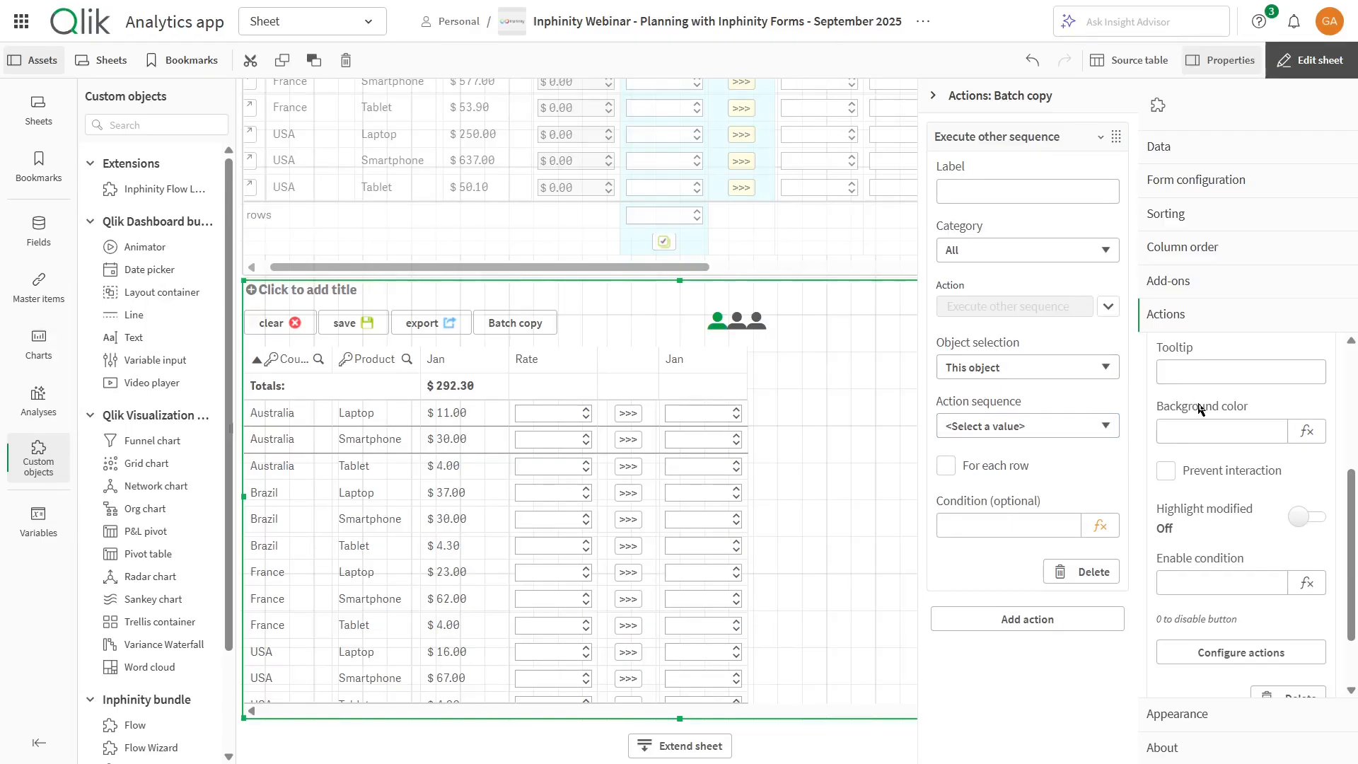
click(1096, 428)
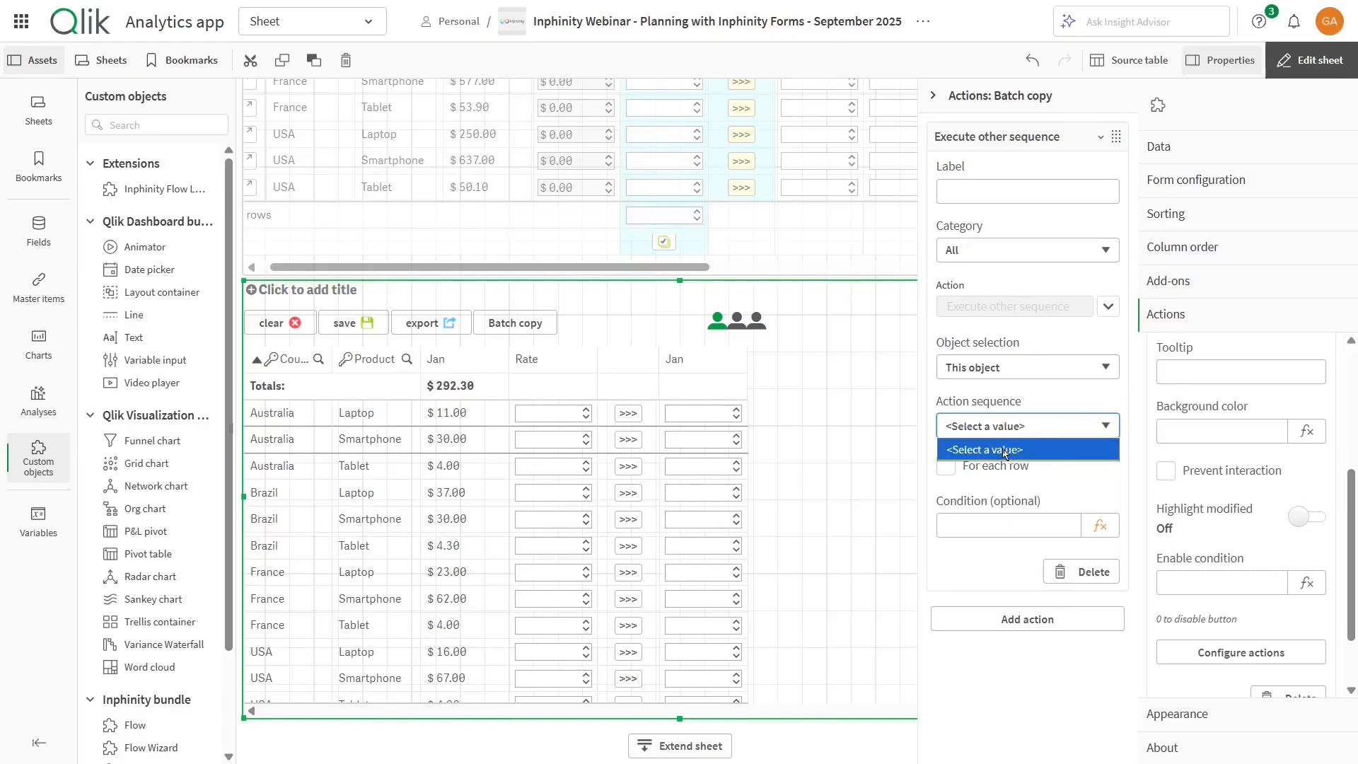
click(1090, 405)
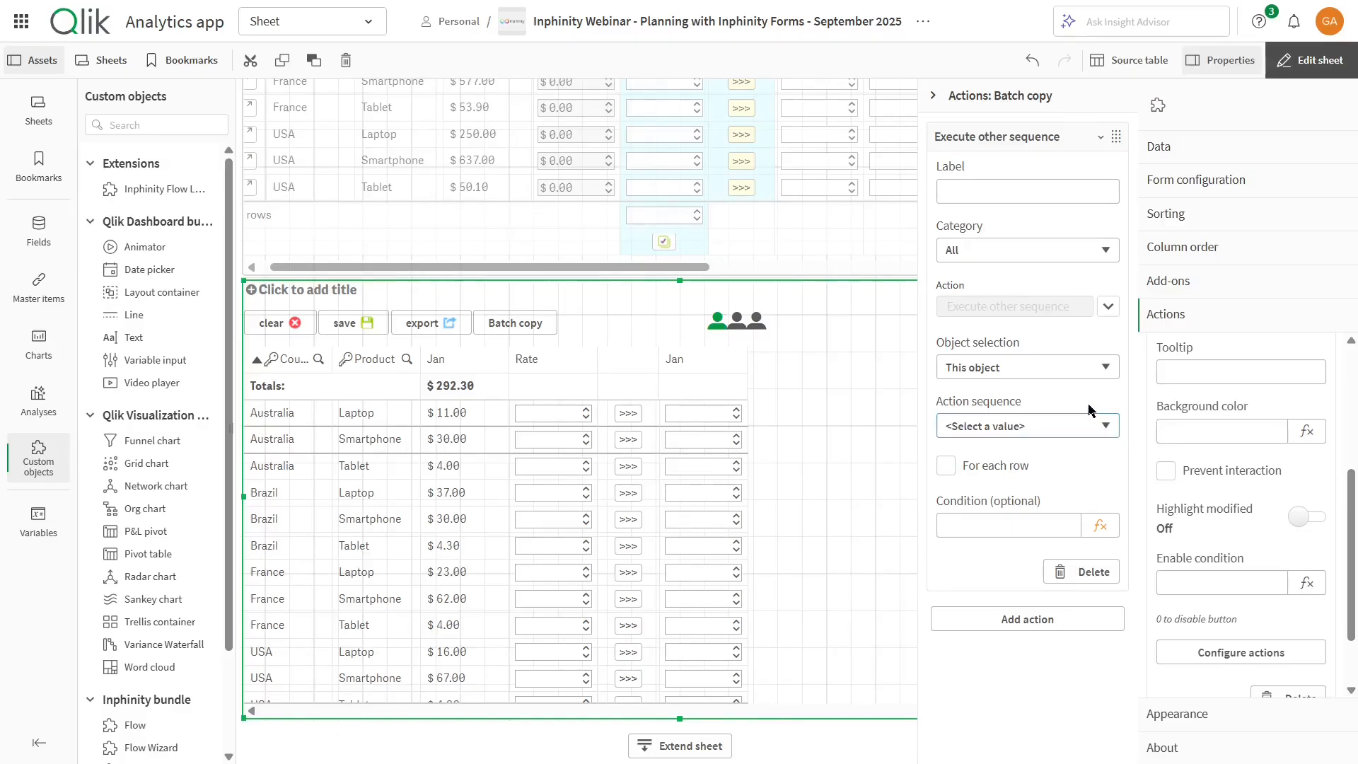
Change the >>> sequence's activation type to None
scroll(1246, 419, up, 4)
click(1253, 398)
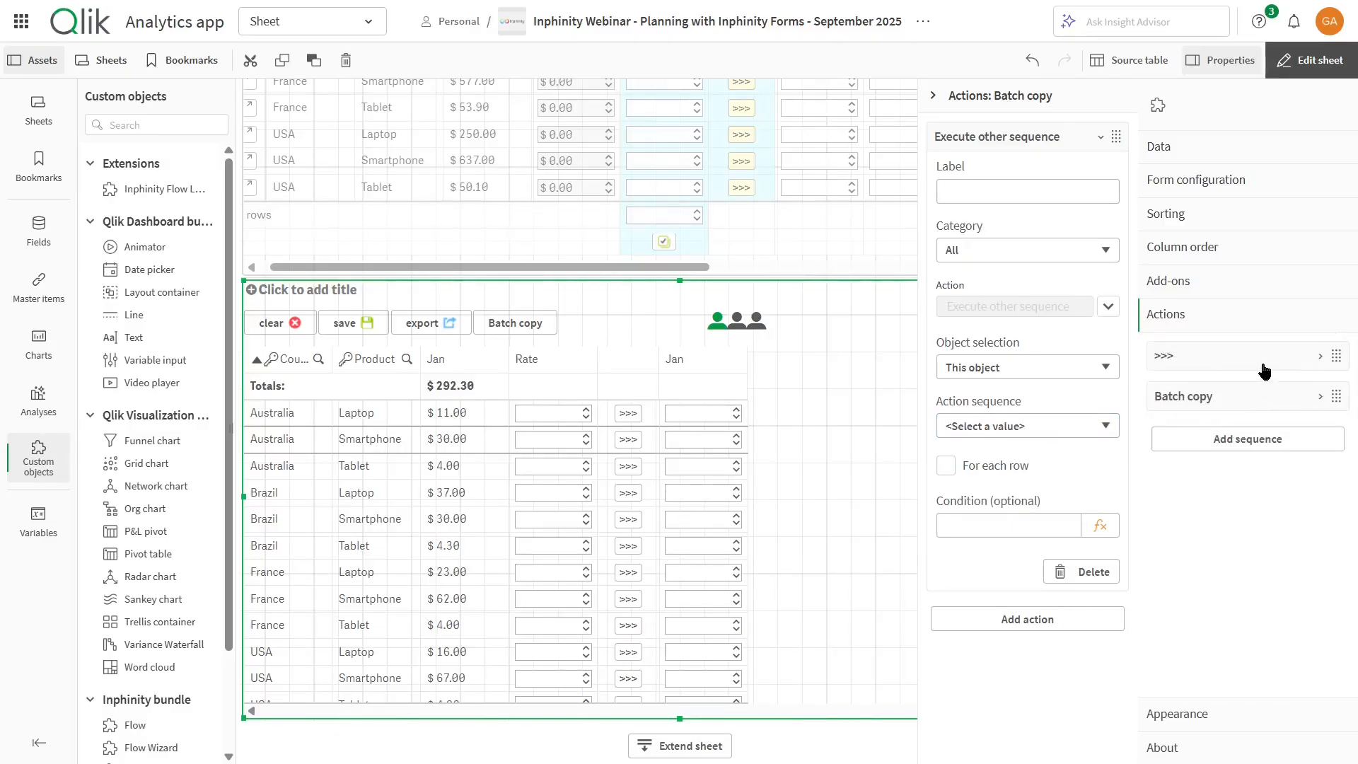
click(1263, 364)
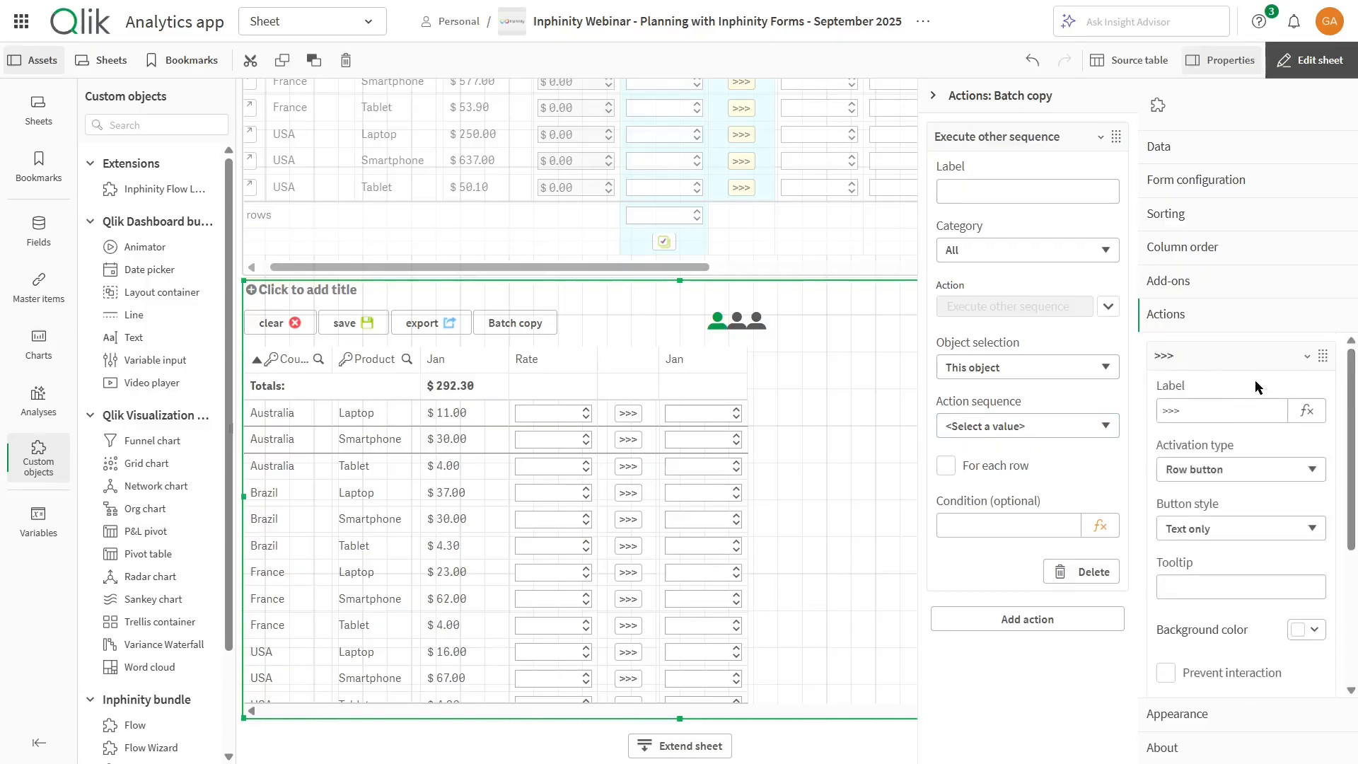
click(1220, 476)
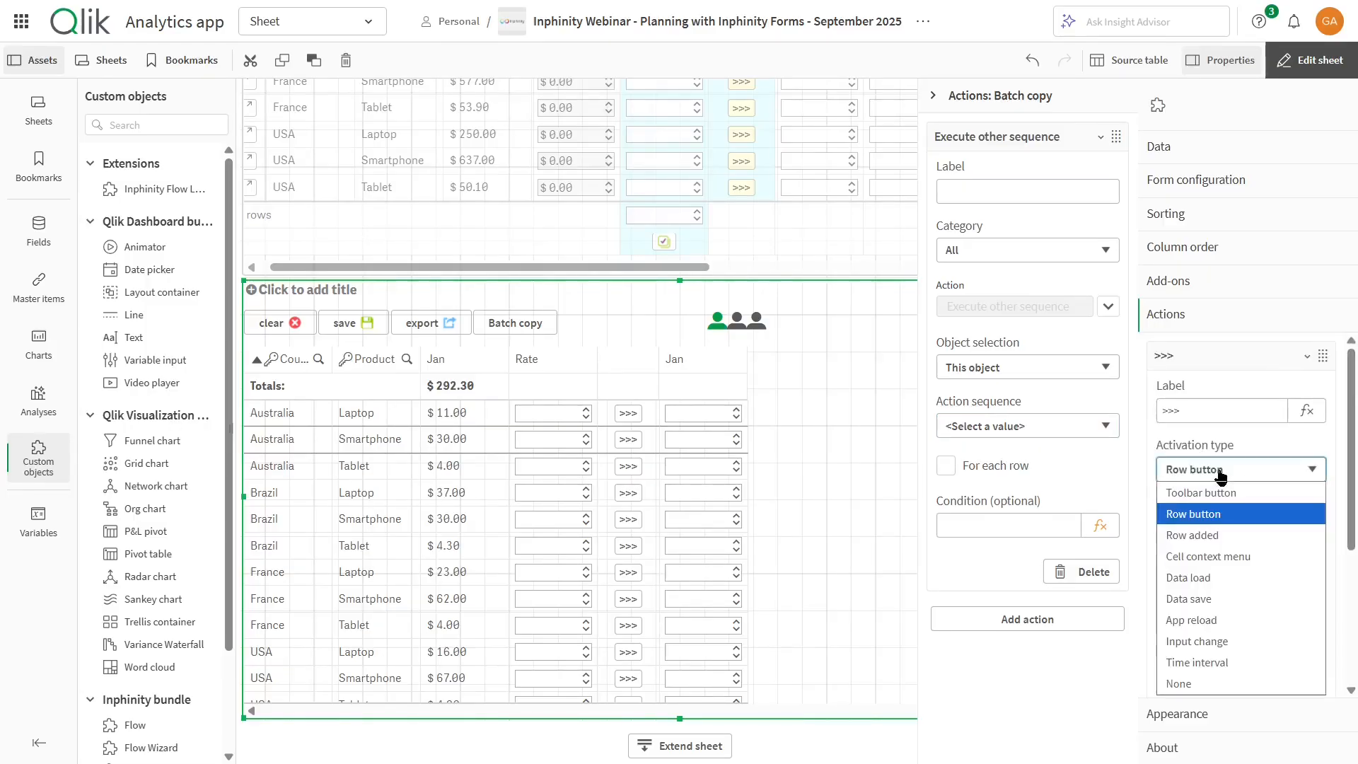
click(1207, 687)
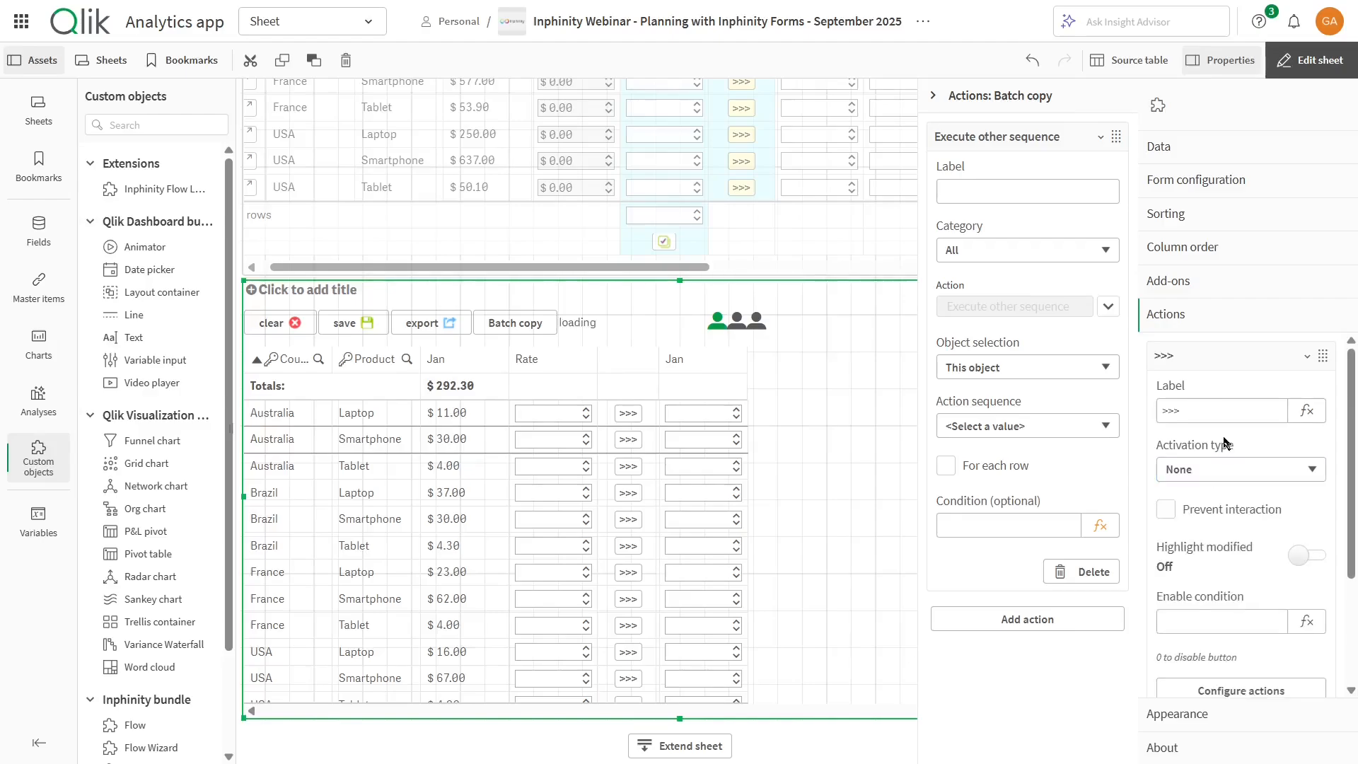
click(1245, 361)
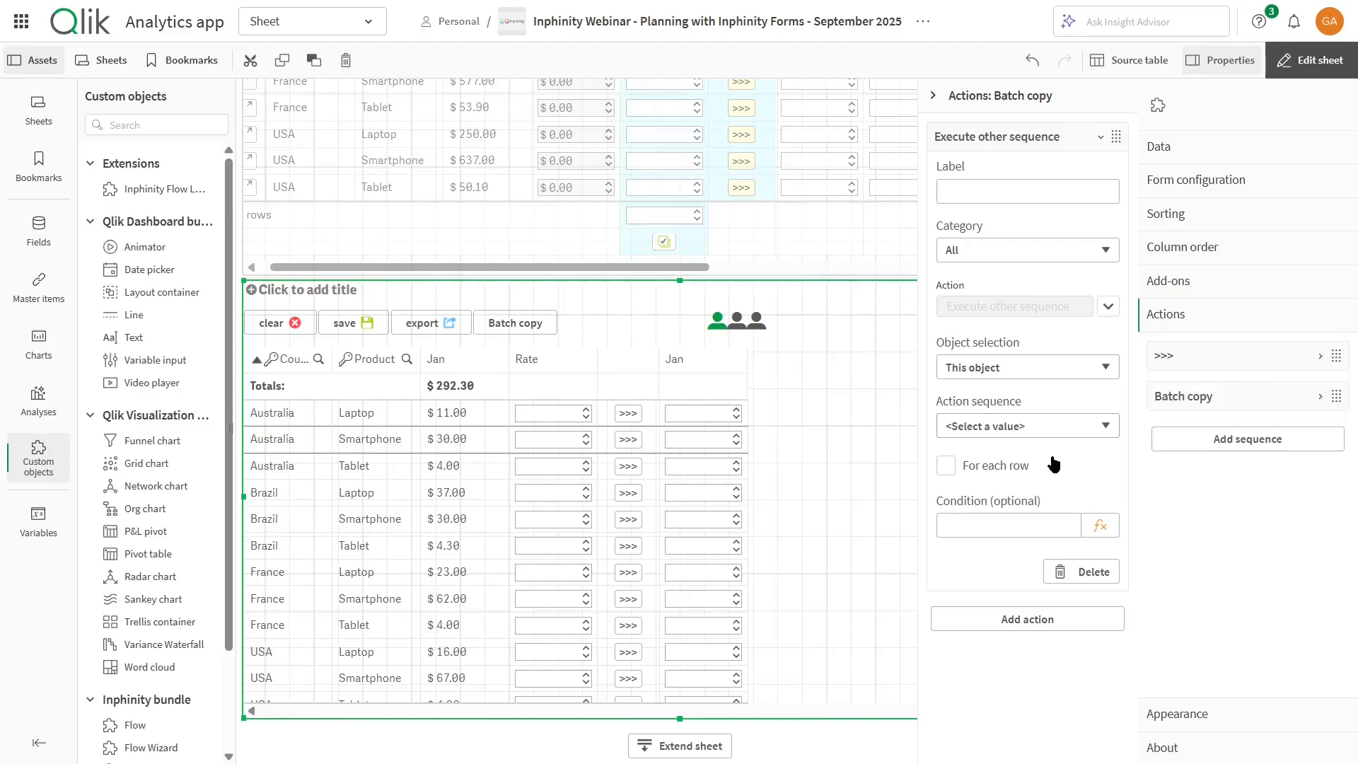
Reopen the Batch copy actions and make Execute other sequence run the >>> sequence for each row
click(1202, 398)
scroll(1206, 596, down, 5)
click(1220, 570)
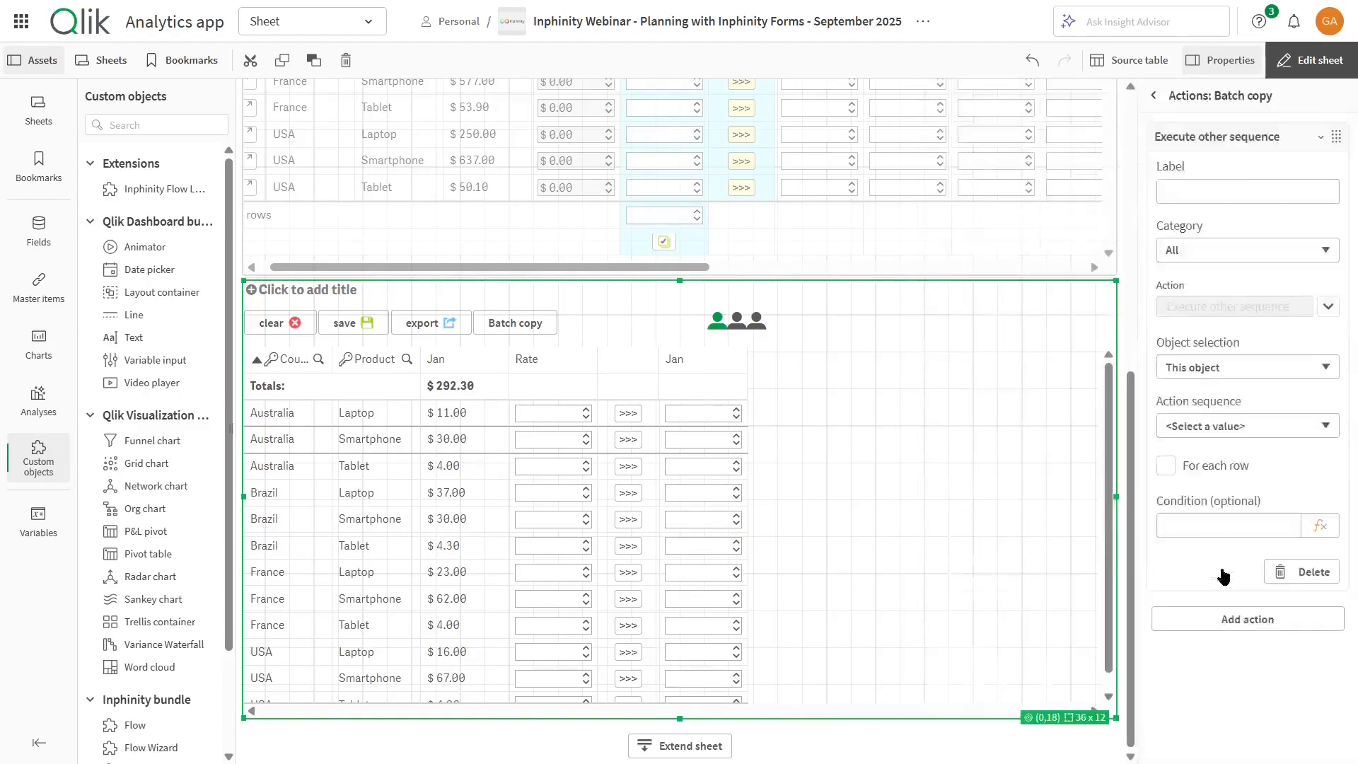
click(1062, 427)
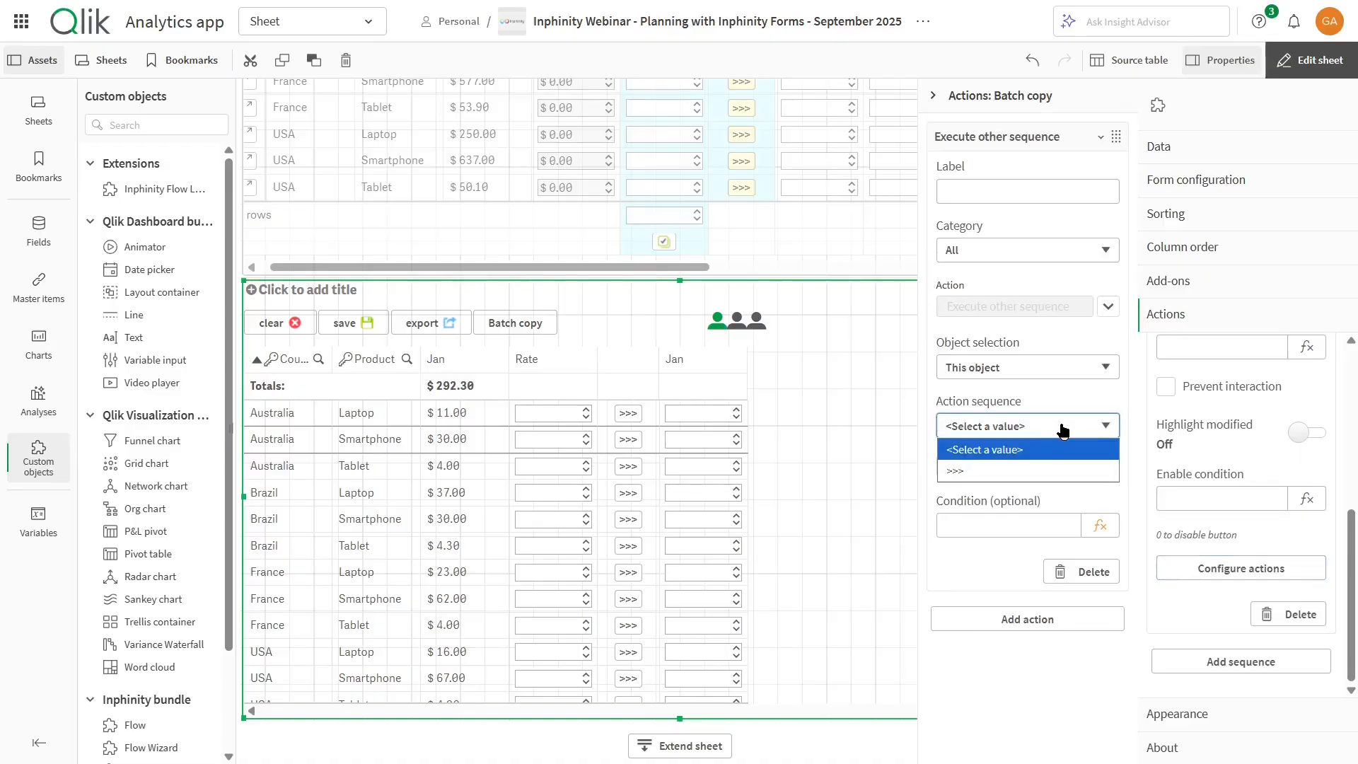
click(962, 471)
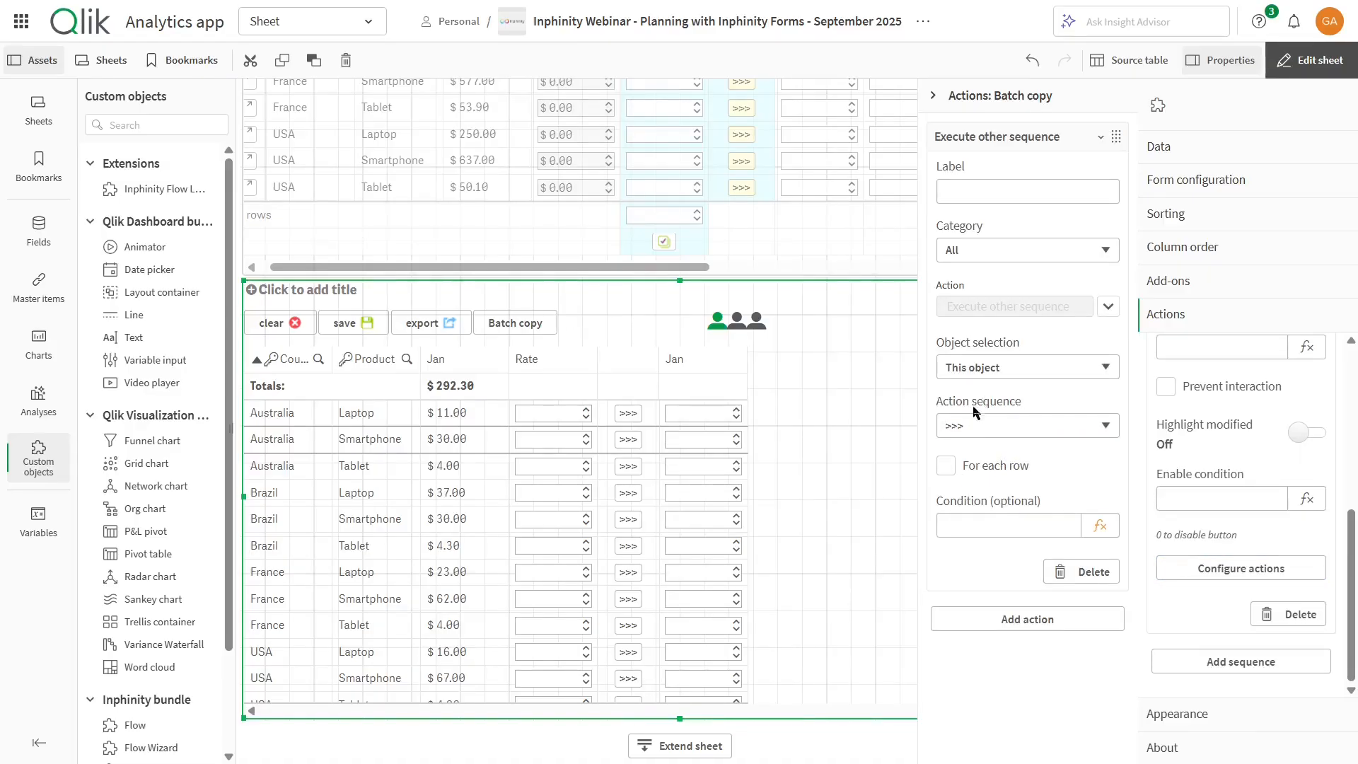
click(945, 465)
click(1006, 137)
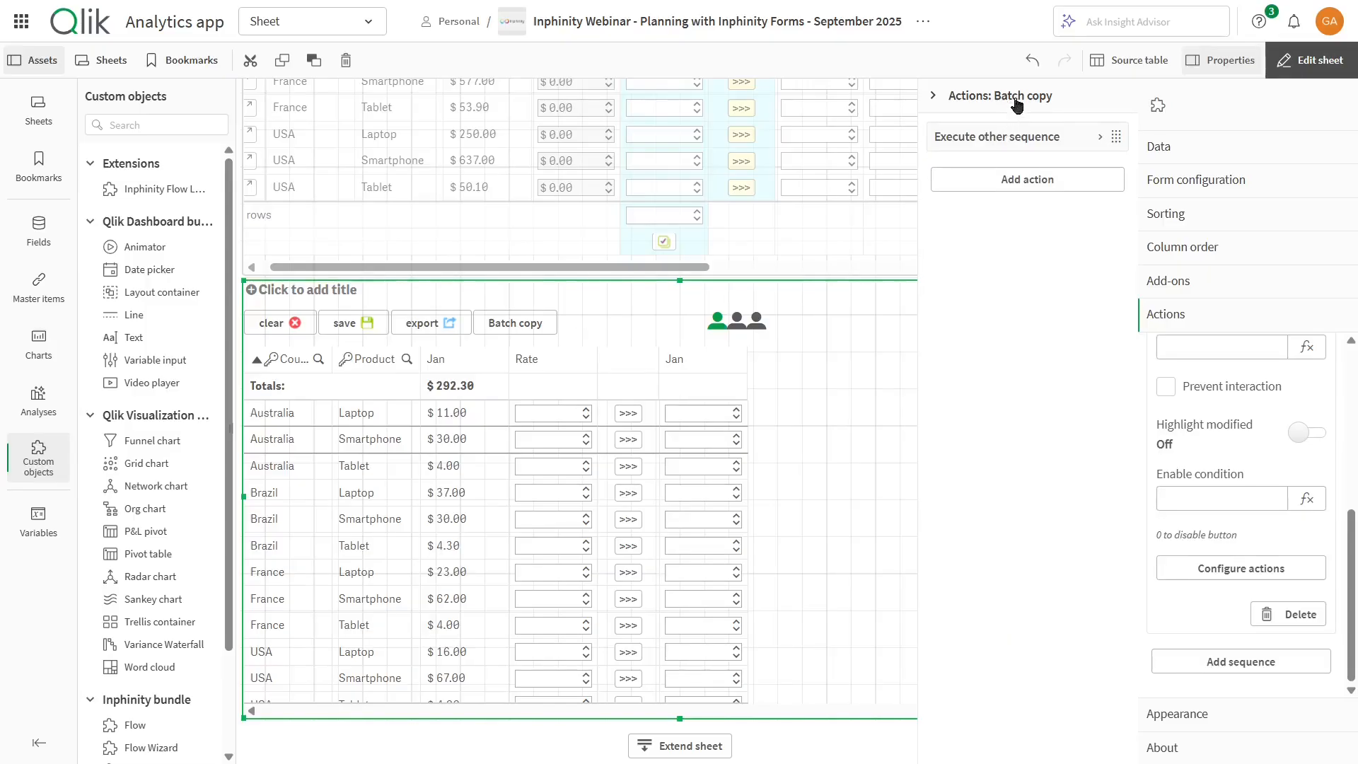
Leave sheet editing, test Batch copy with all rates empty and clear the copied values
click(1300, 60)
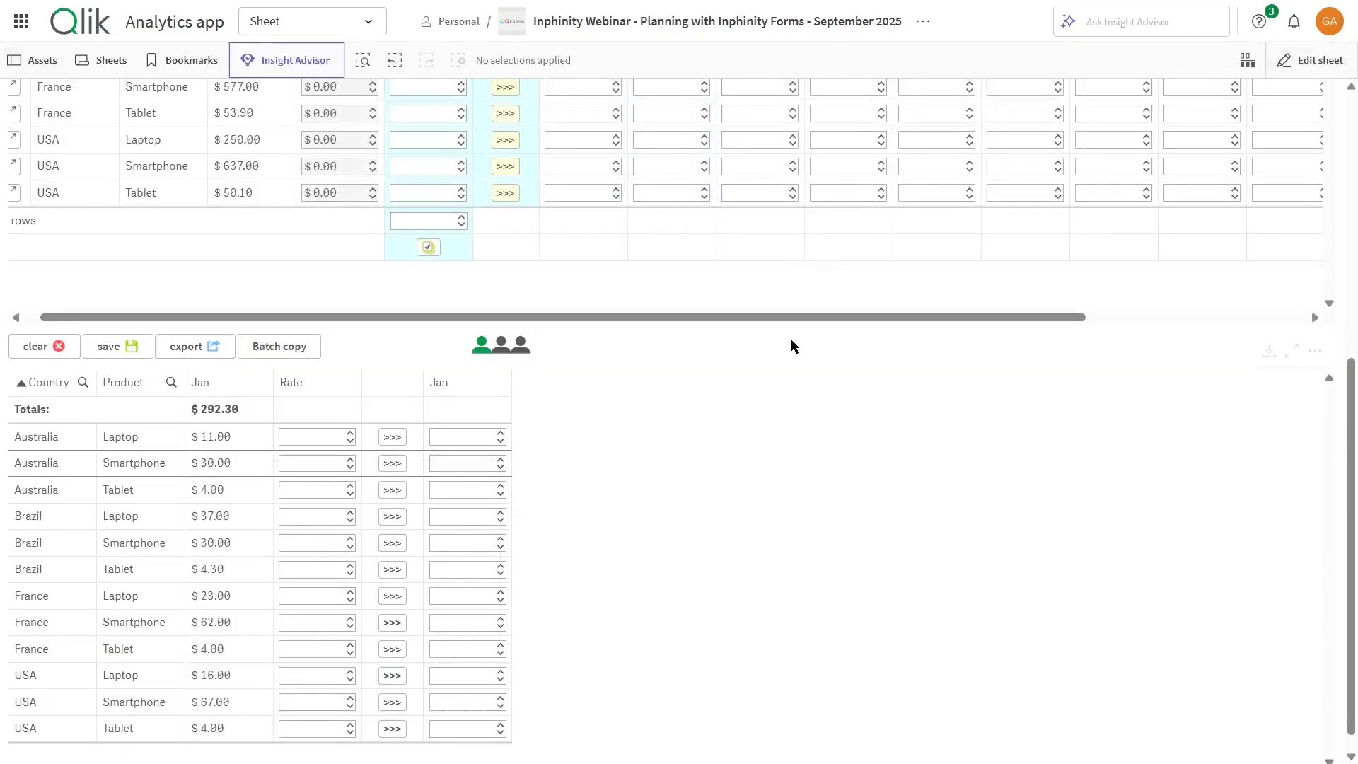
click(294, 326)
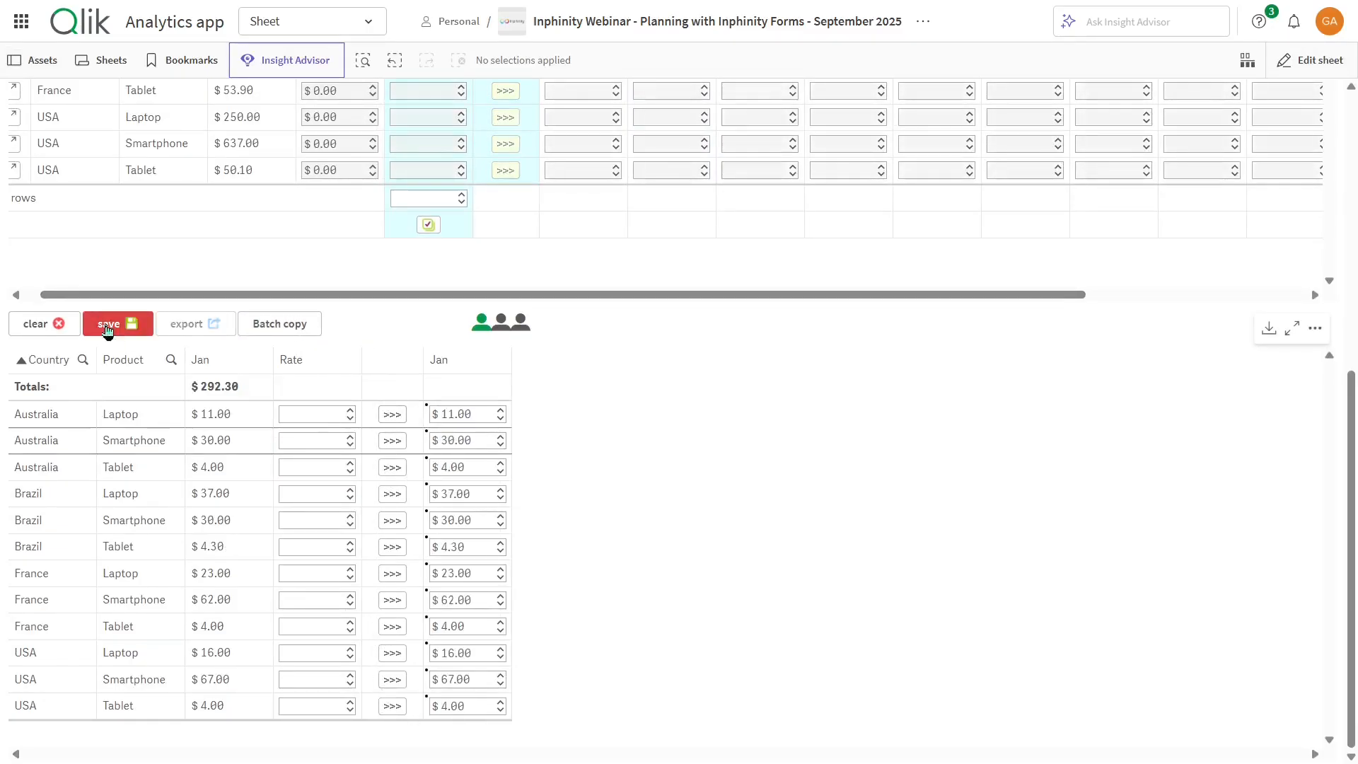
click(39, 325)
Enter a 50% rate for the Australia Smartphone and Brazil Smartphone rows and run Batch copy
click(310, 440)
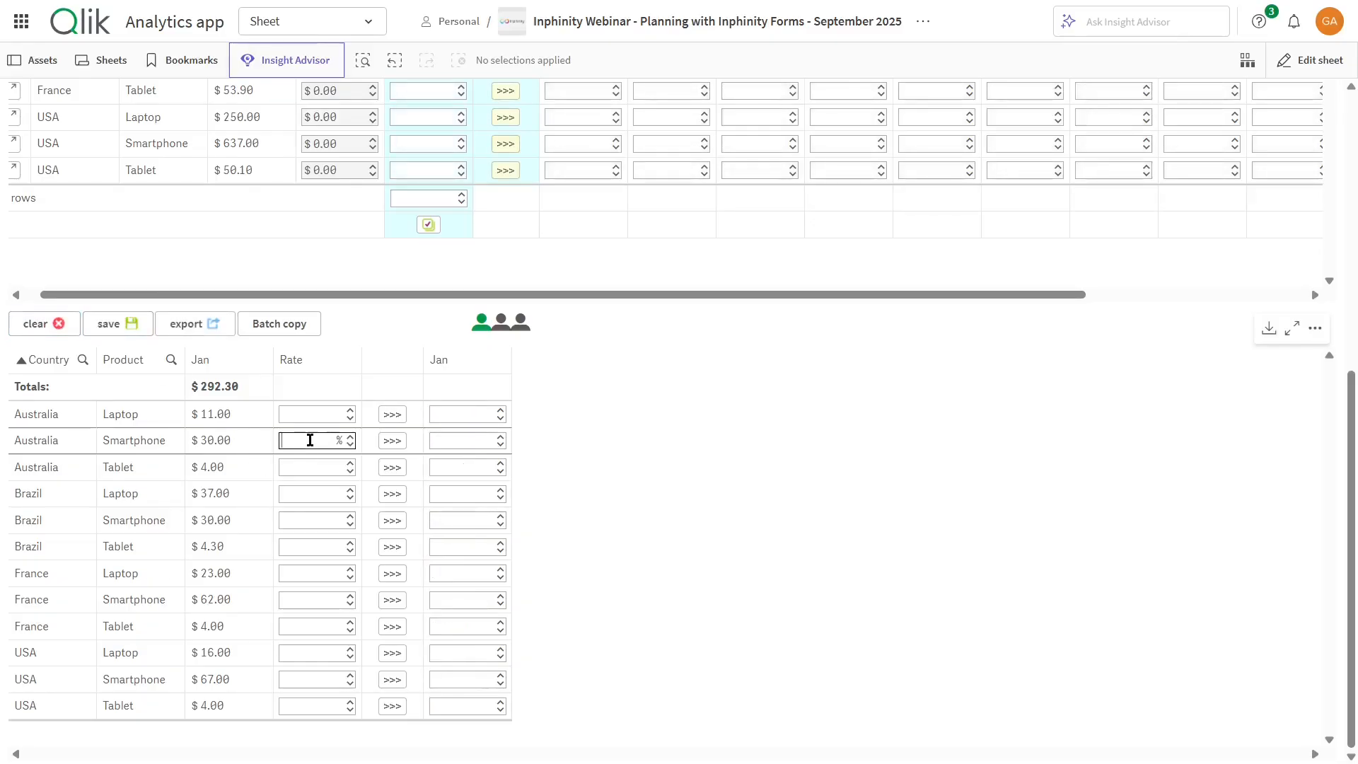
text(50)
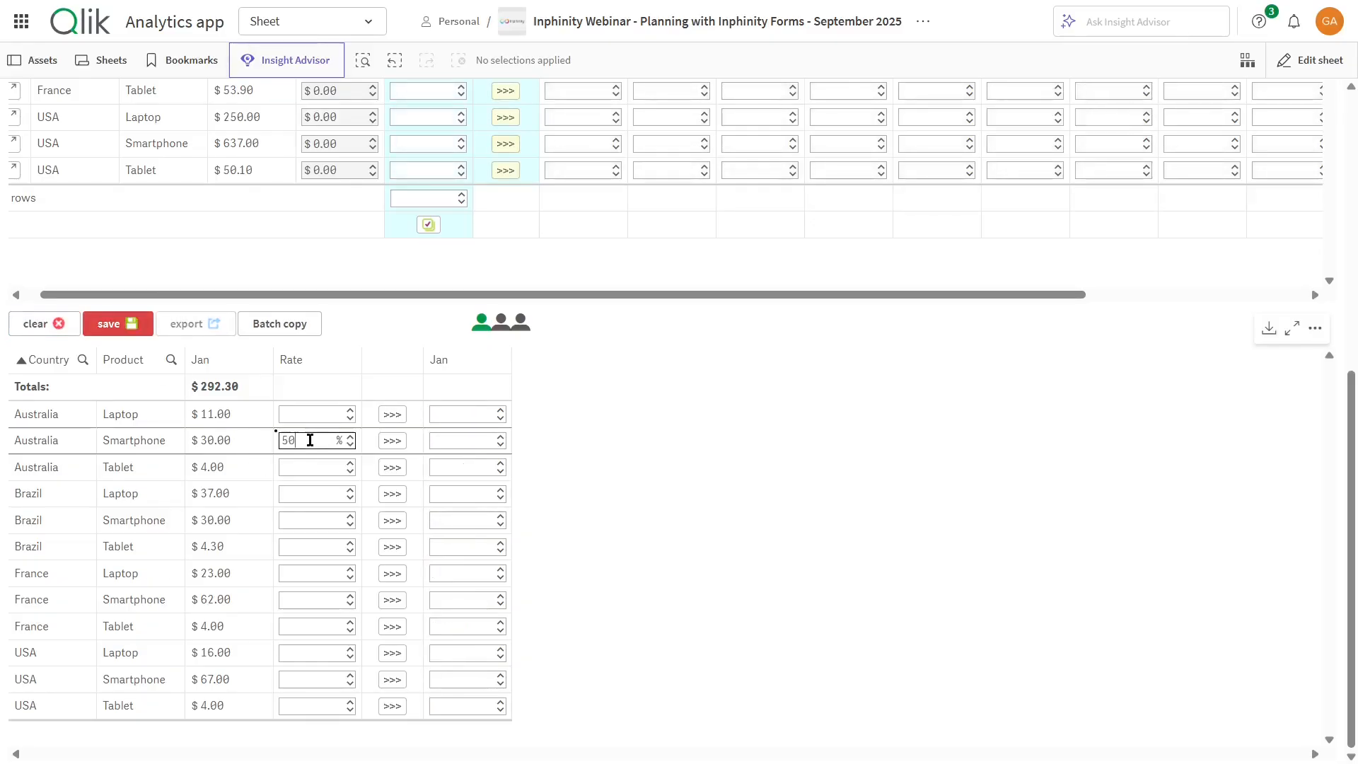
click(301, 519)
text(50)
click(689, 484)
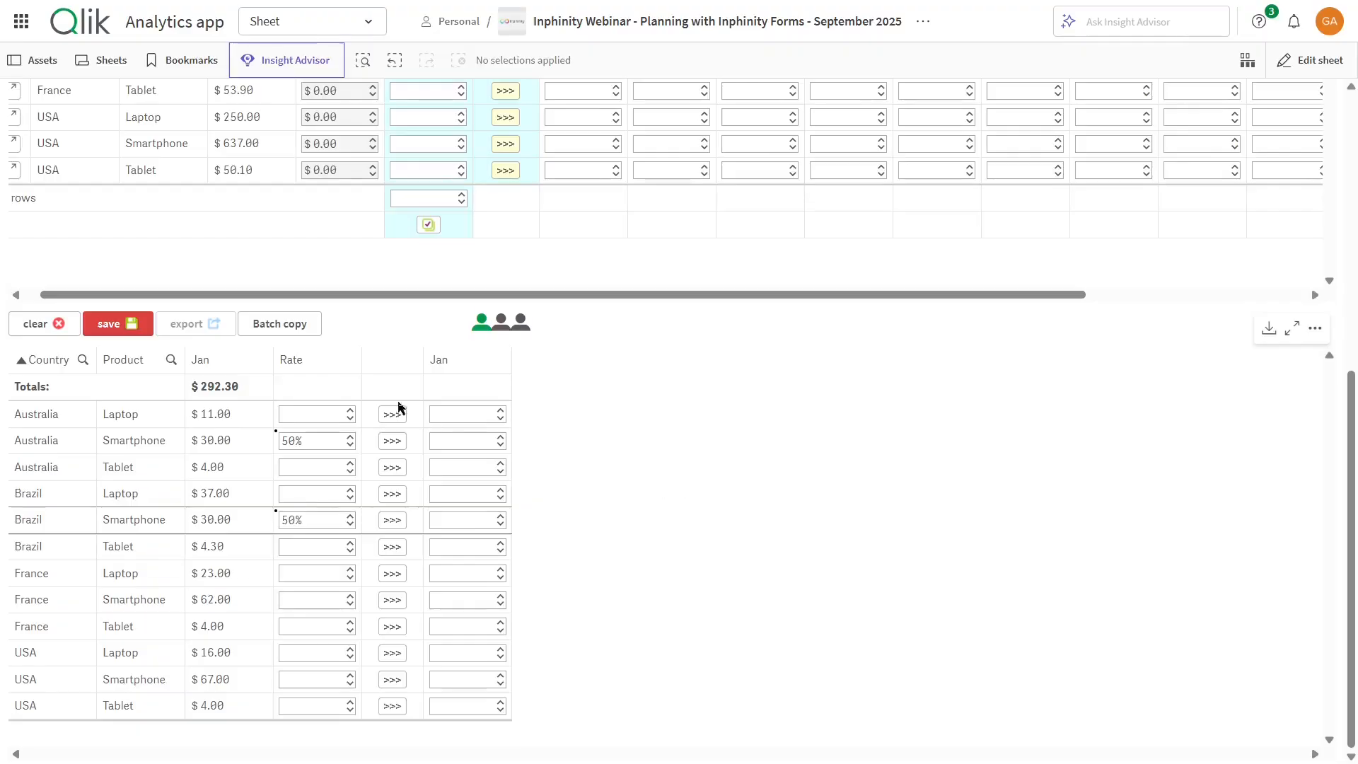
click(272, 325)
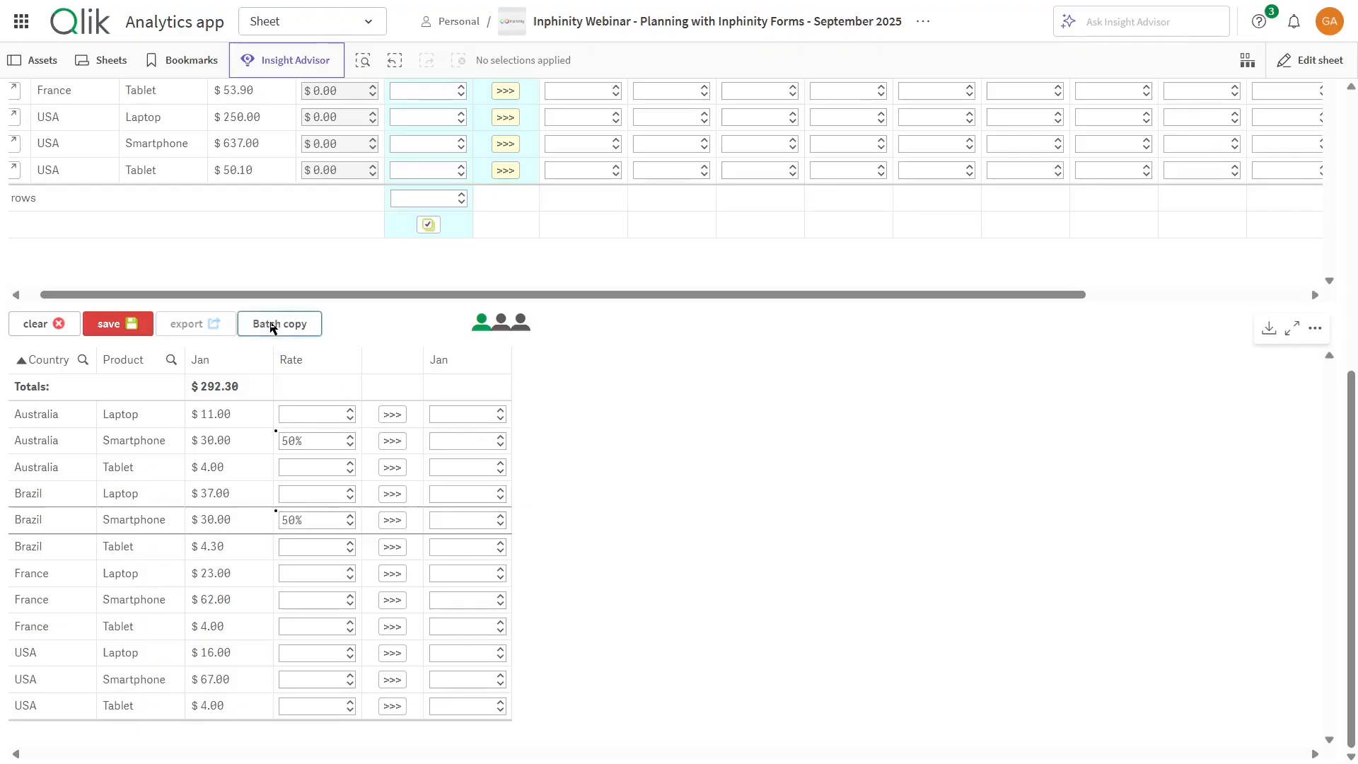